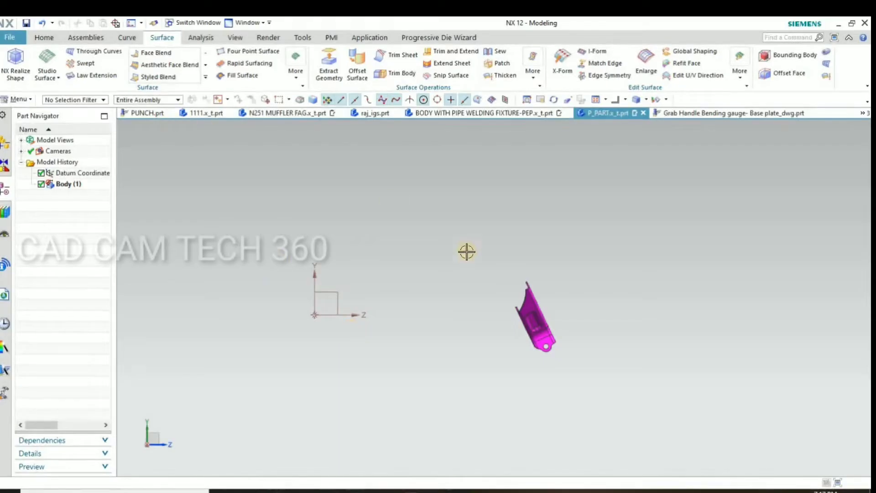
- Inspect the magenta part from the top, bottom, isometric and other standard views
middle_drag(499, 335, 403, 300)
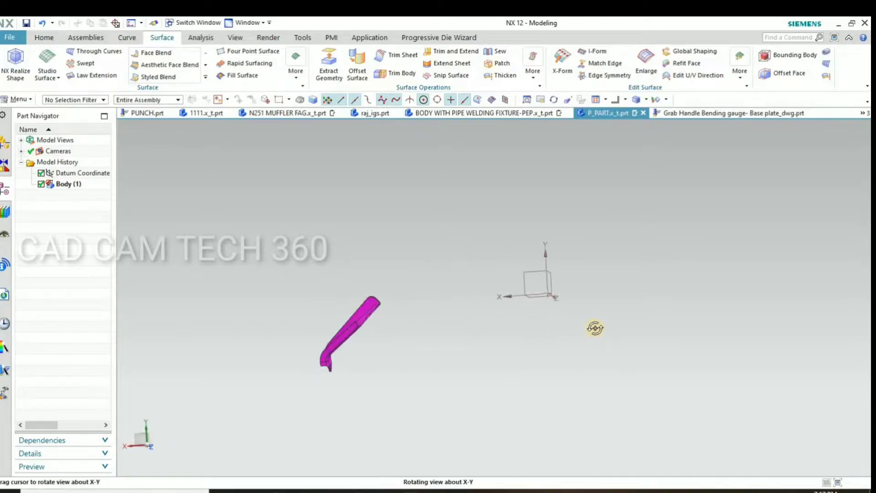
scroll(388, 303, down, 4)
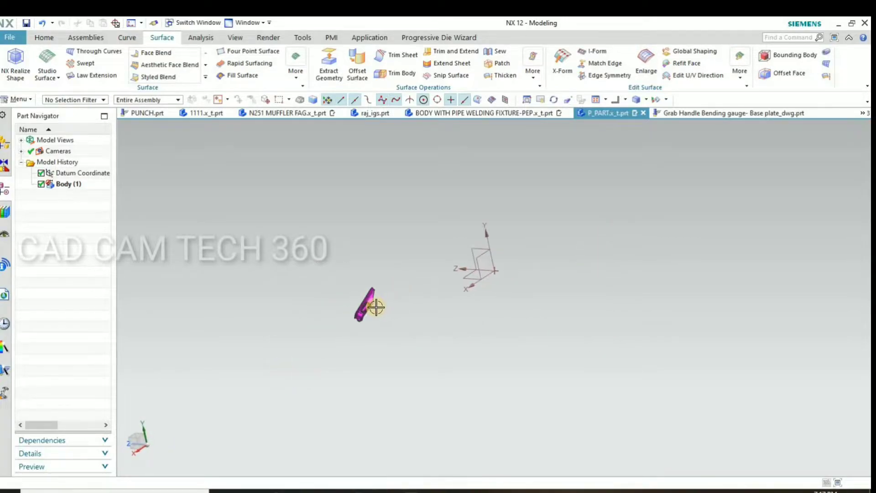
scroll(373, 307, up, 3)
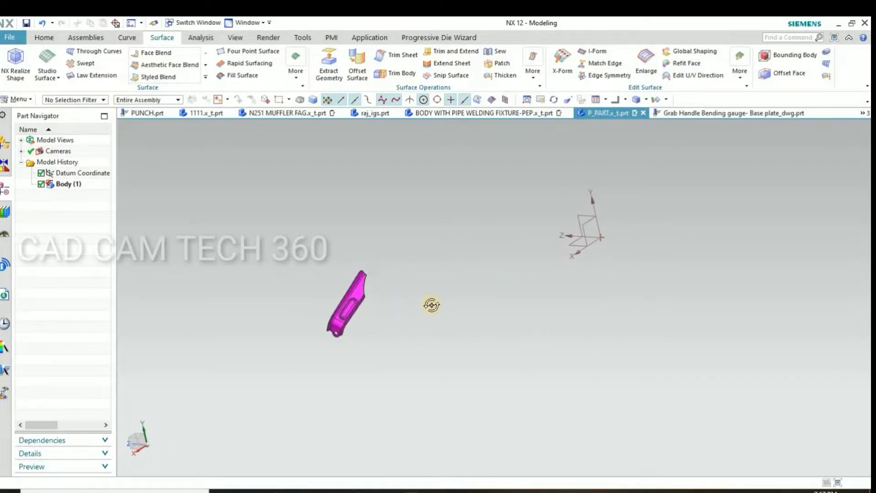
middle_drag(431, 305, 618, 97)
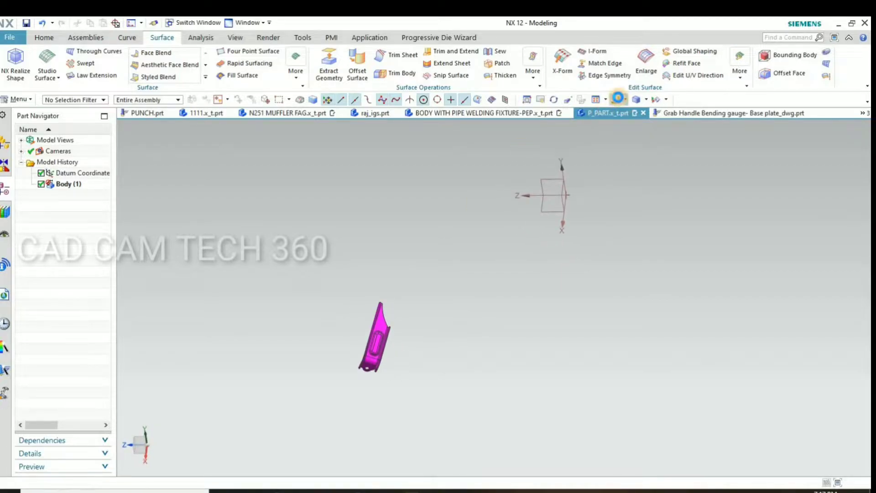
middle_drag(528, 249, 452, 217)
click(452, 217)
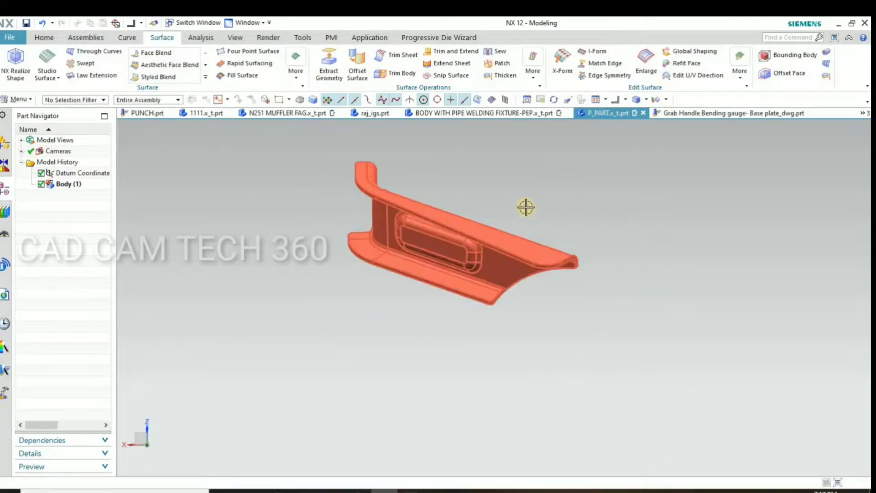
key(Escape)
click(625, 100)
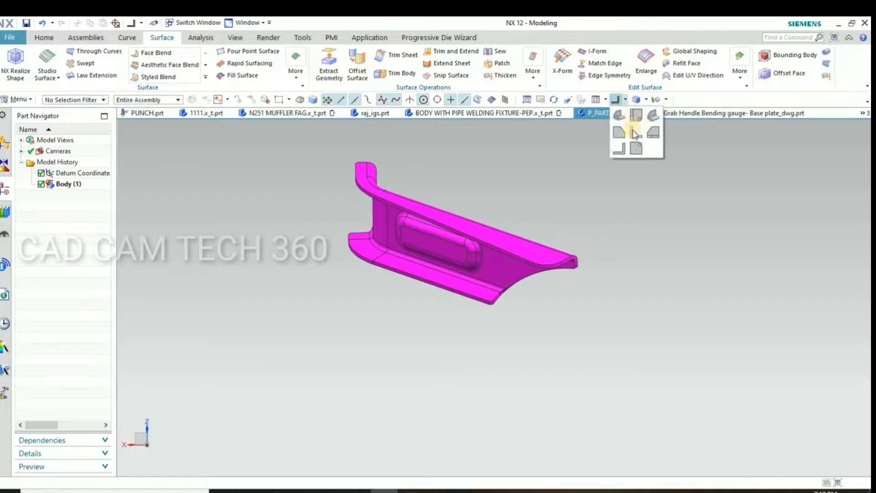
click(635, 116)
key(ctrl+alt+t)
scroll(661, 262, down, 2)
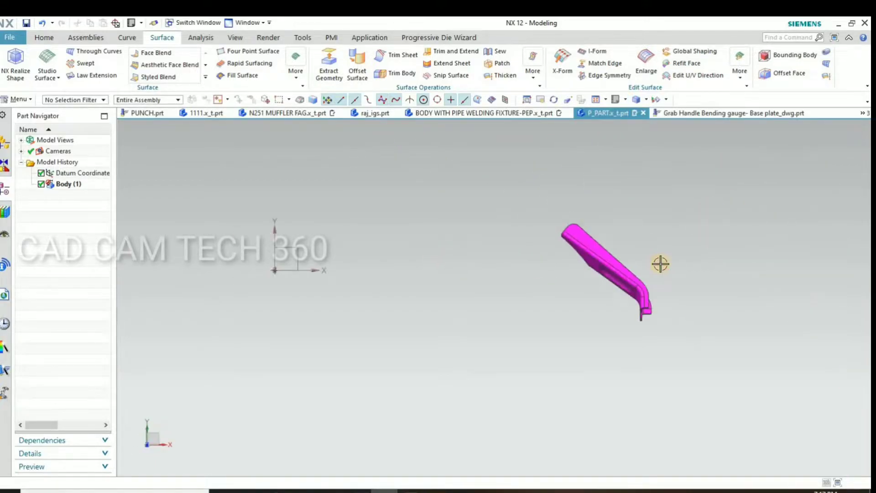
scroll(661, 262, up, 3)
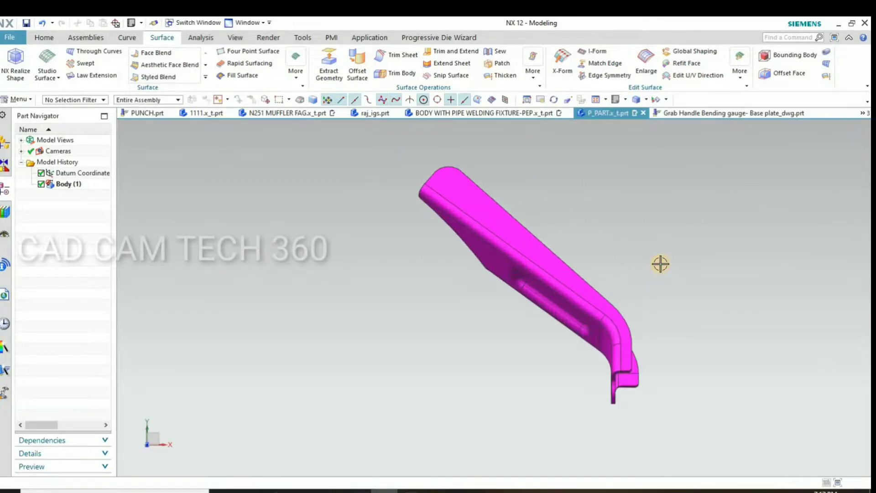
click(627, 100)
click(634, 147)
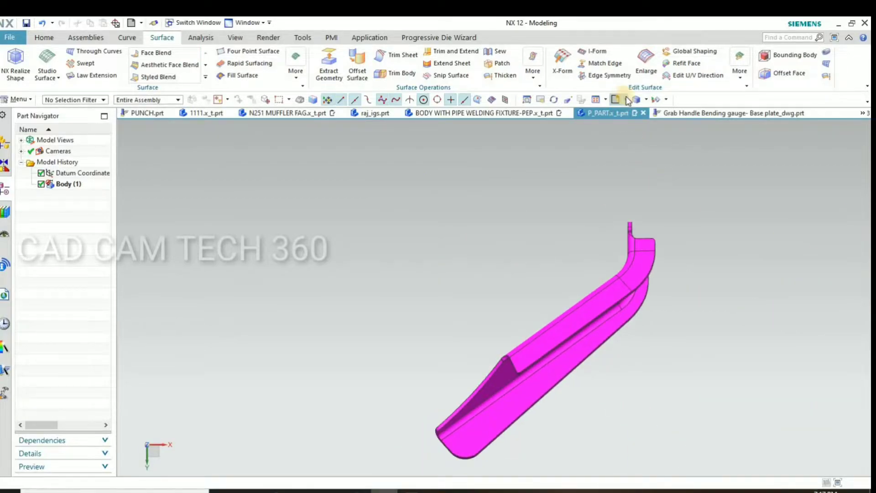
click(619, 135)
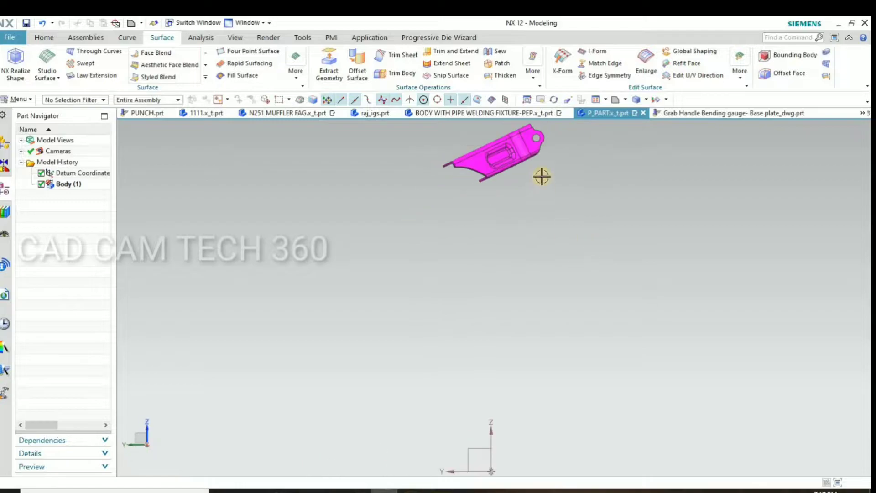
click(628, 100)
click(636, 157)
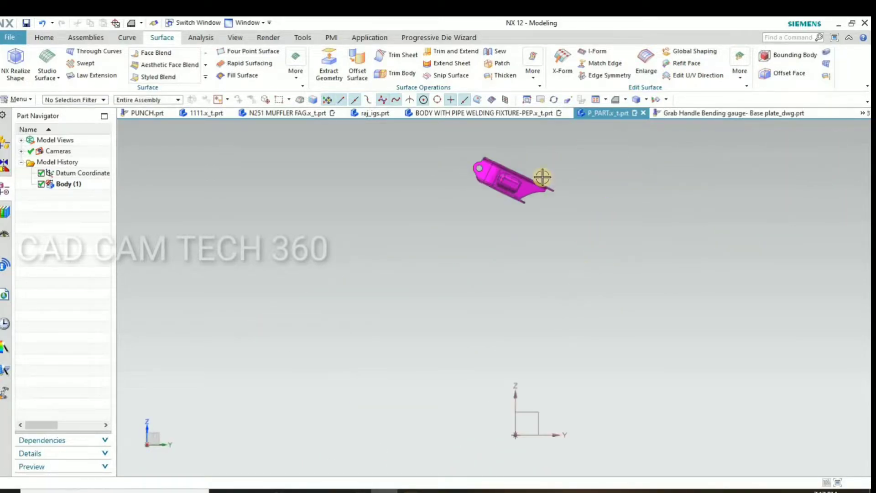
scroll(542, 177, up, 5)
scroll(539, 272, down, 3)
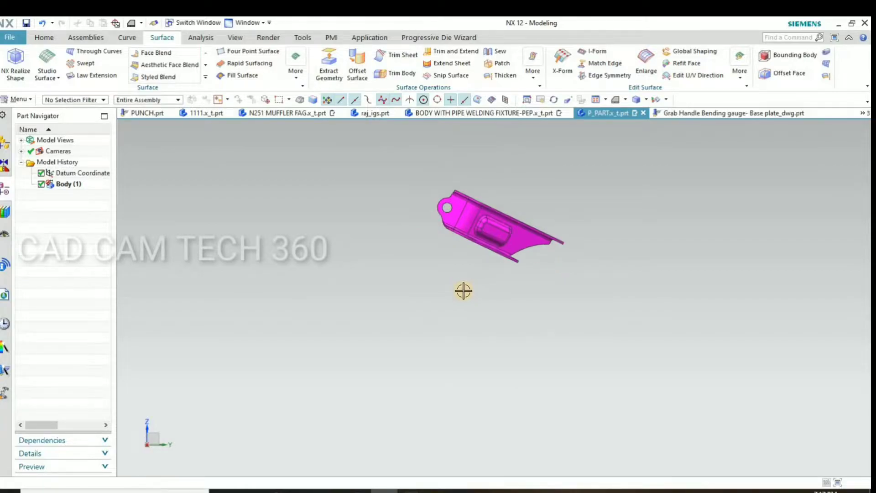
scroll(480, 223, up, 5)
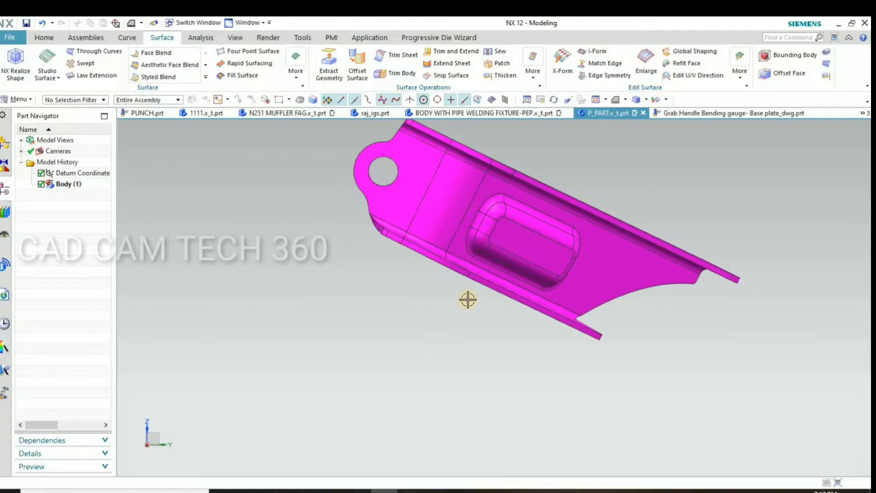
scroll(467, 300, up, 3)
scroll(468, 297, down, 4)
mouse_move(467, 319)
middle_down()
mouse_move(488, 303)
mouse_move(495, 280)
middle_up()
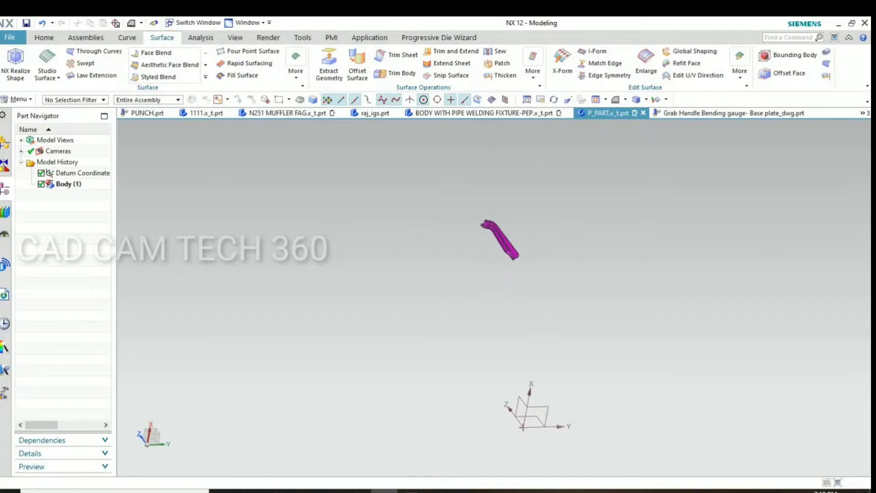
- Sketch a 130 × 105 rectangle on the datum XZ plane
click(40, 39)
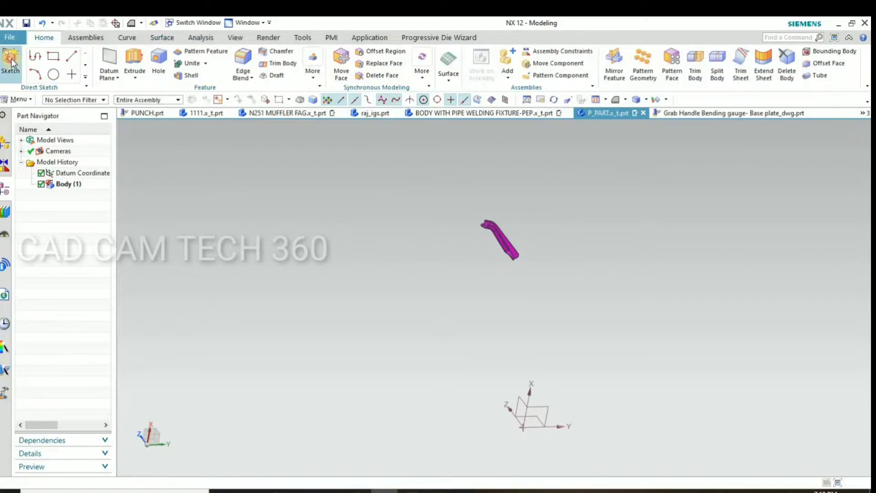
click(12, 61)
click(516, 400)
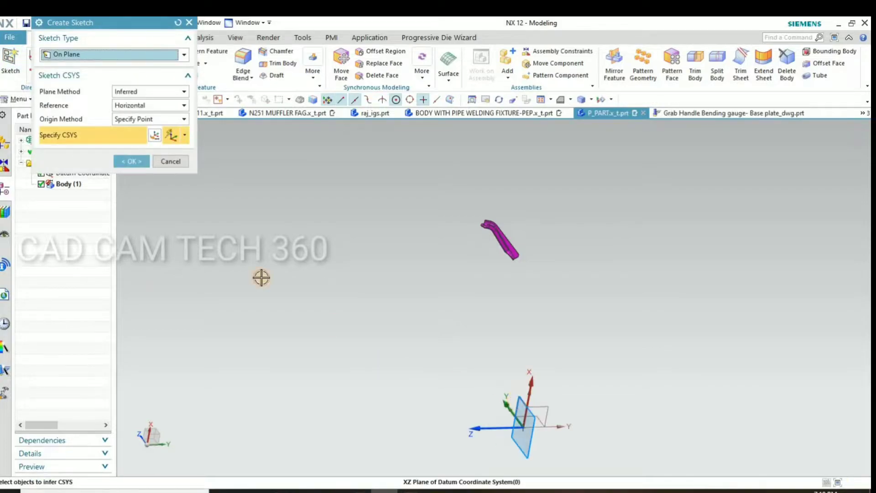
click(133, 162)
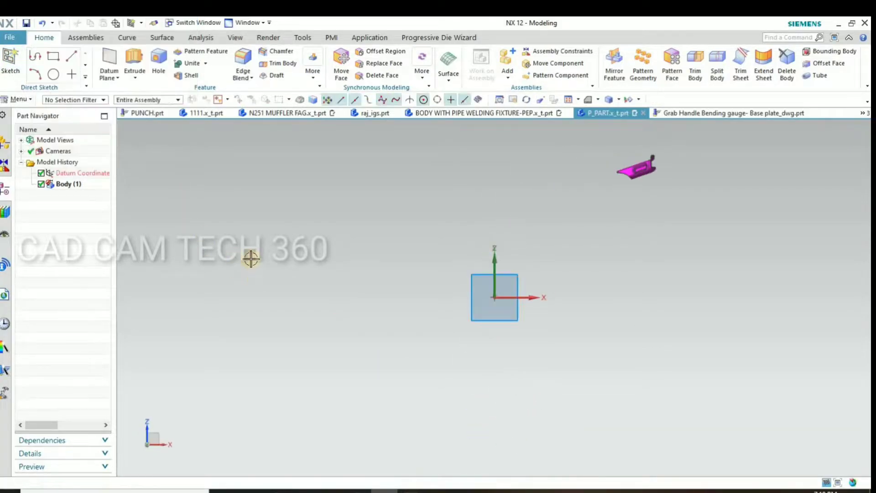
click(88, 56)
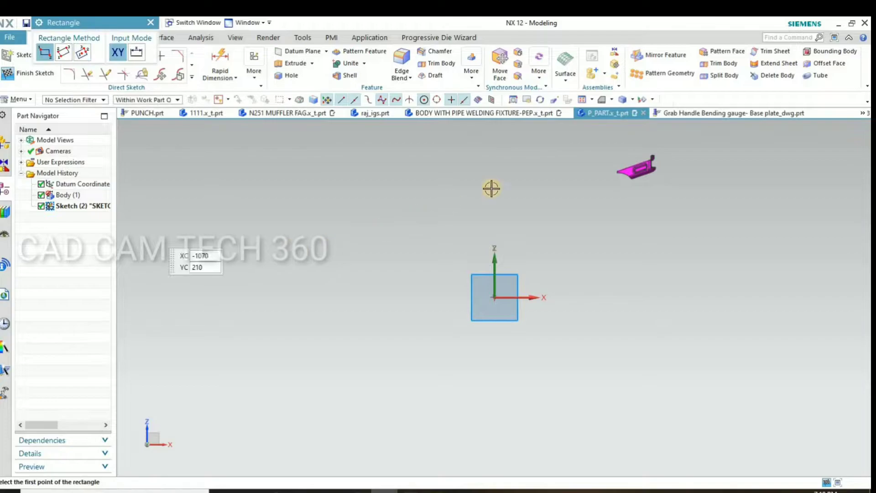
scroll(514, 196, down, 3)
click(402, 191)
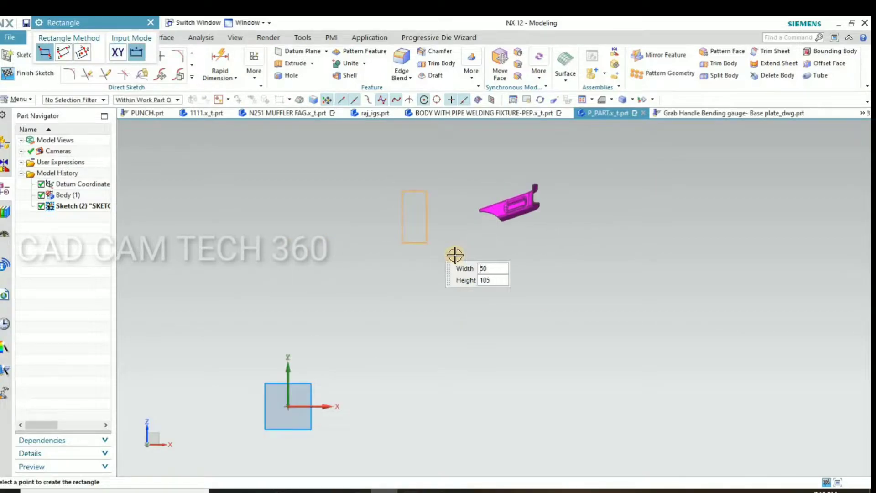
click(454, 255)
key(Escape)
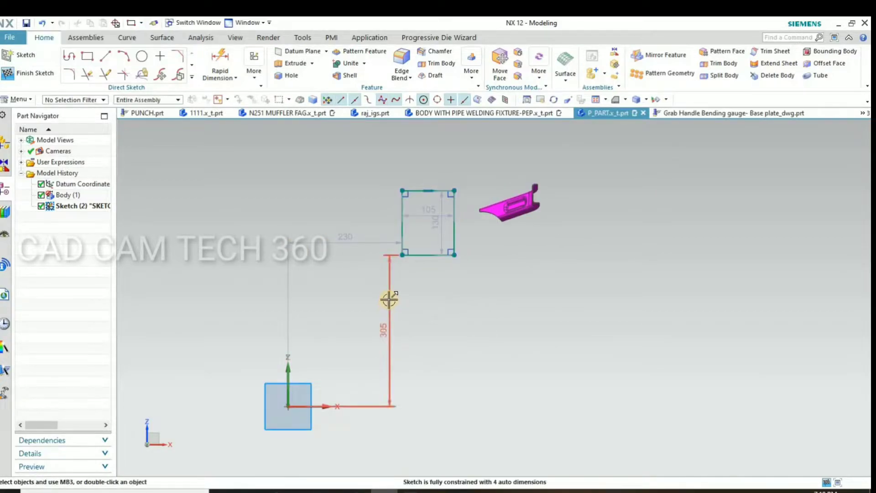
key(ctrl+q)
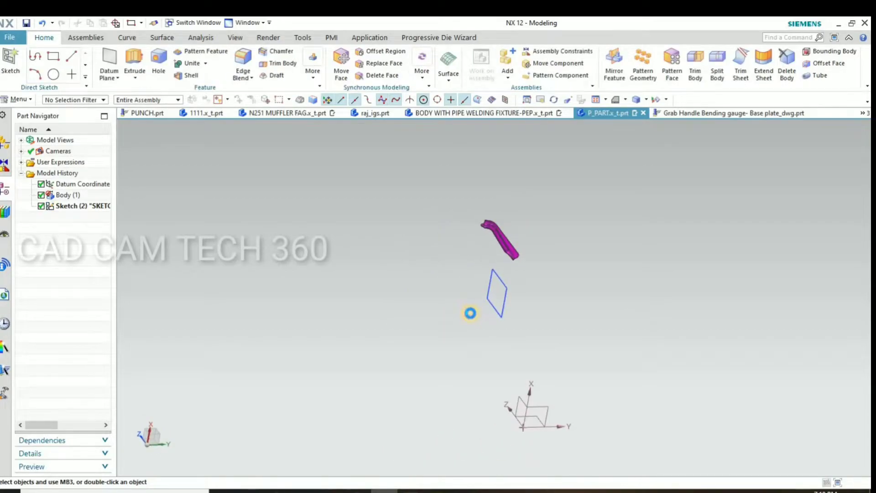
- Extrude the rectangle from 40 to 190 mm into a block below the part
key(x)
click(499, 281)
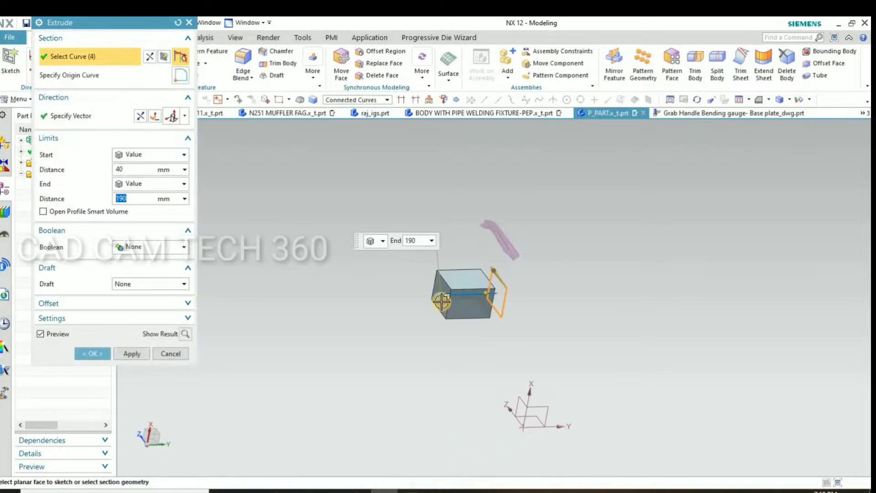
click(97, 352)
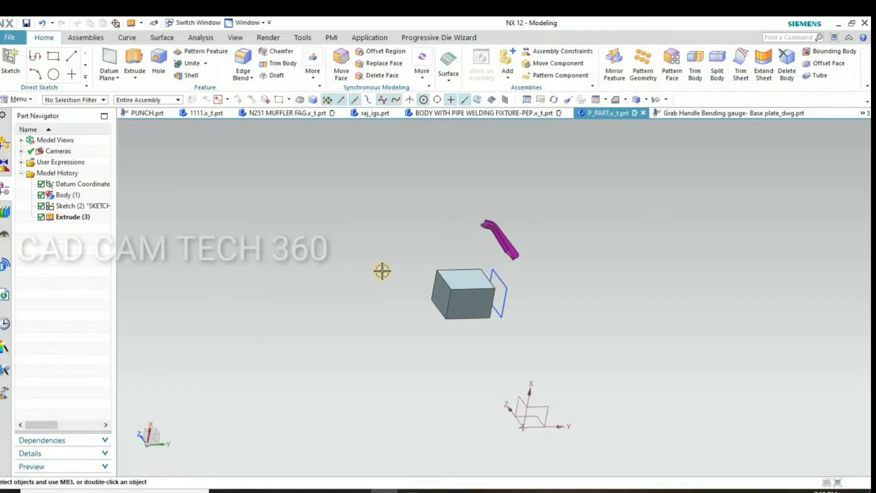
middle_drag(485, 258, 508, 277)
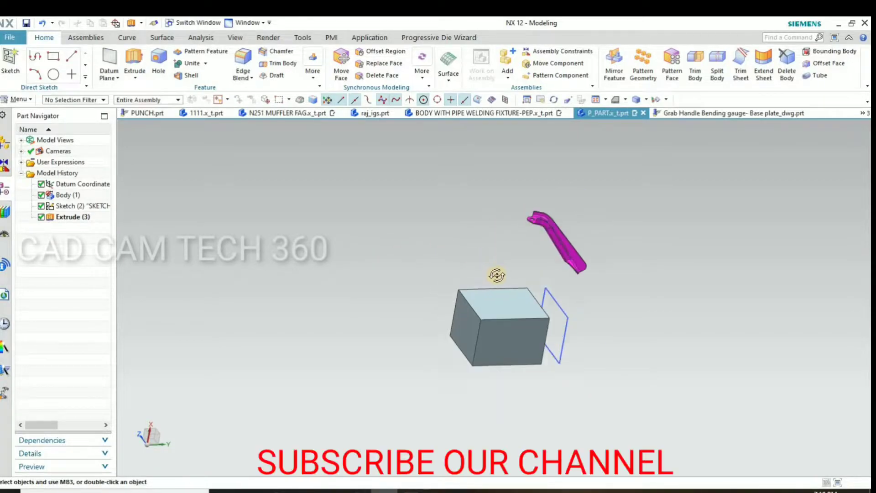
scroll(508, 277, down, 3)
scroll(469, 256, down, 3)
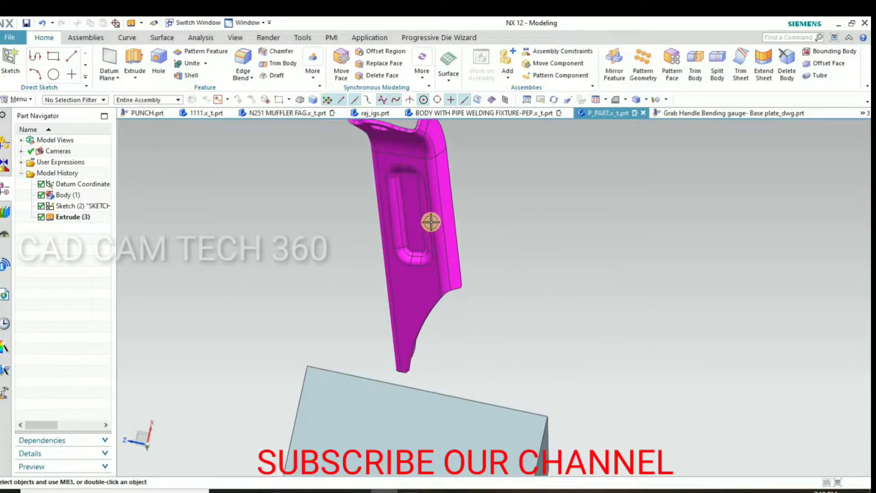
click(407, 270)
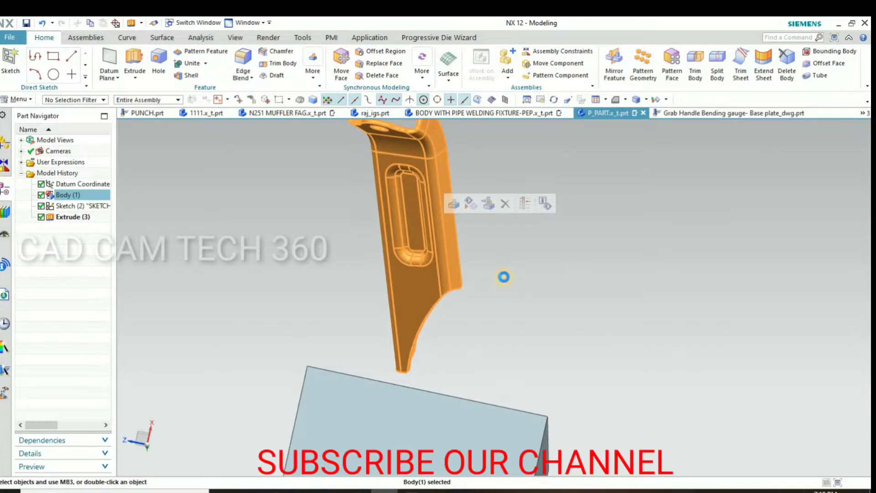
- Move the part CSYS to CSYS, from a part face onto the block face
key(ctrl+t)
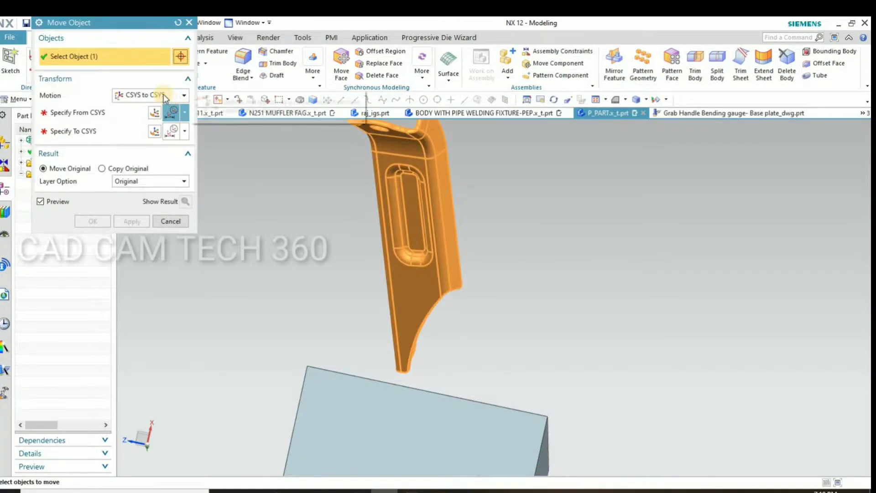
click(163, 95)
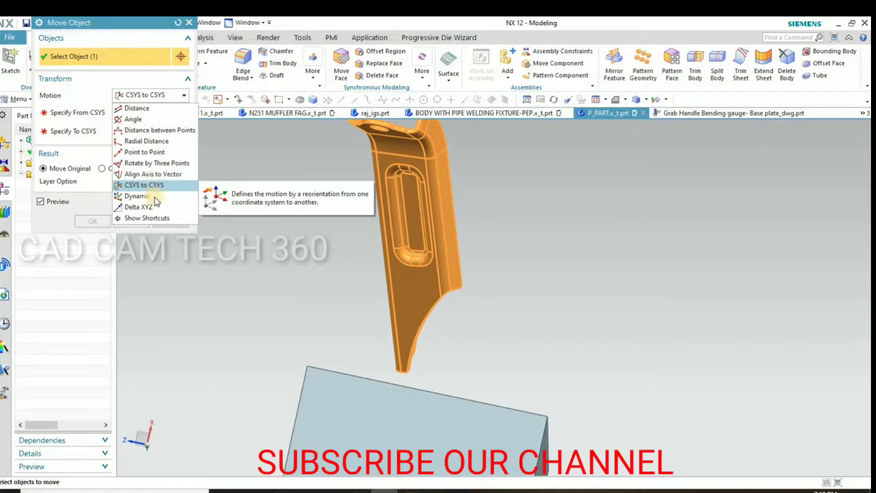
click(291, 238)
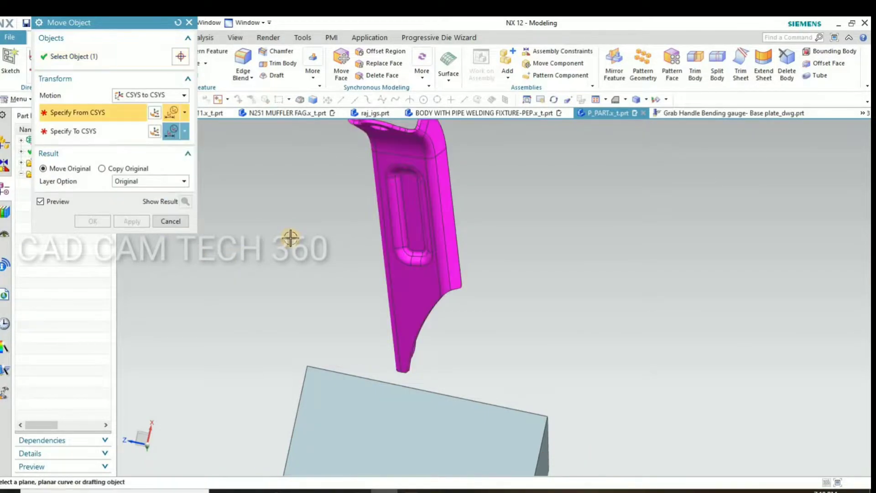
click(385, 284)
mouse_move(346, 228)
middle_down()
mouse_move(324, 262)
mouse_move(348, 362)
middle_up()
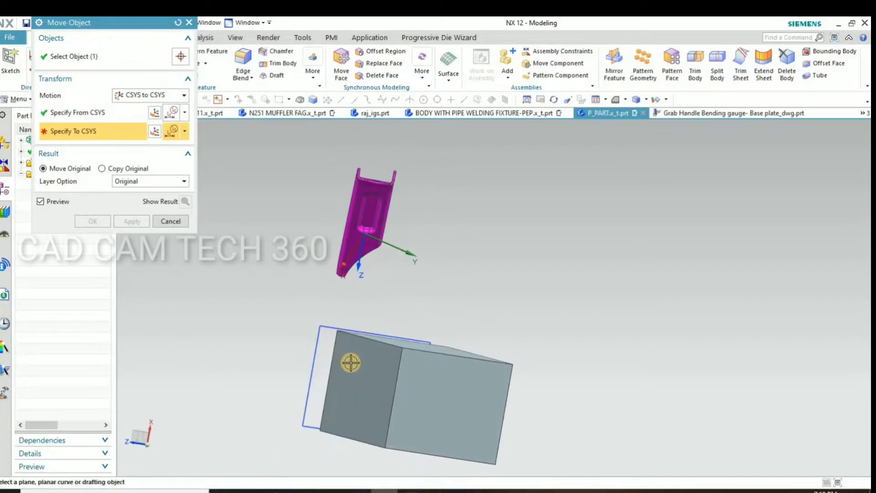
click(348, 362)
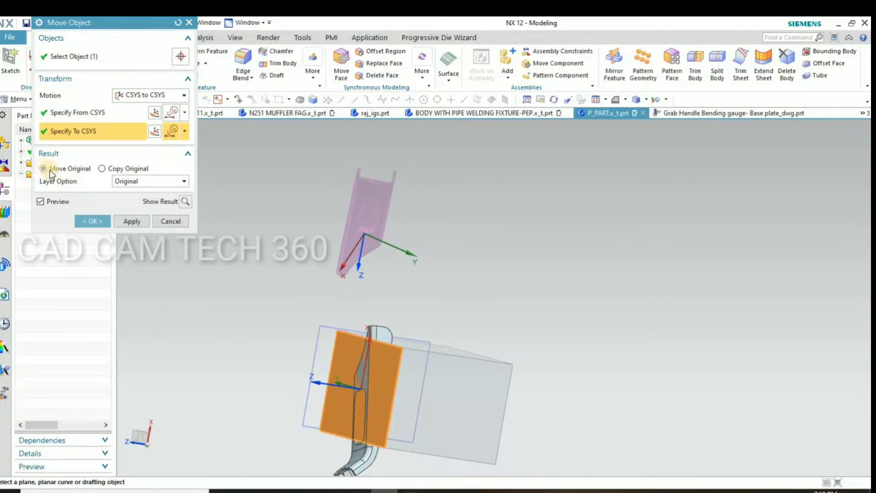
click(94, 220)
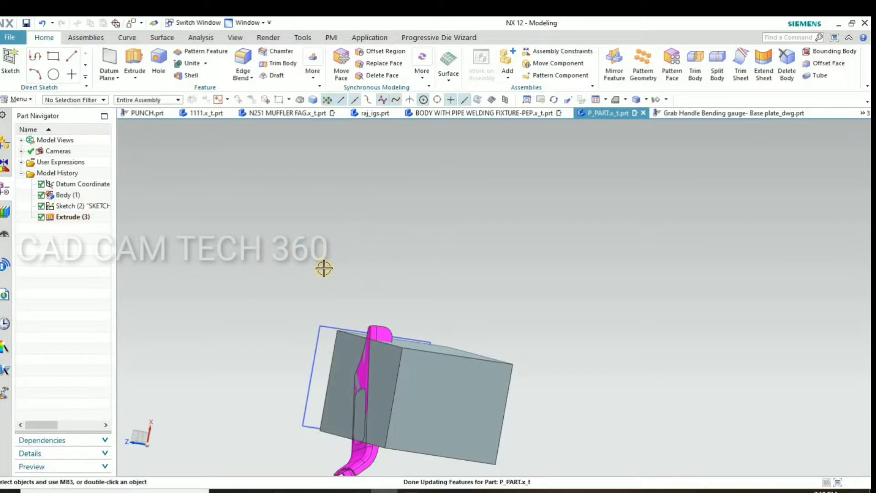
- Move the part CSYS to CSYS again, onto the block's left side face
mouse_move(324, 268)
middle_down()
mouse_move(251, 263)
mouse_move(274, 319)
mouse_move(274, 308)
mouse_move(334, 307)
middle_up()
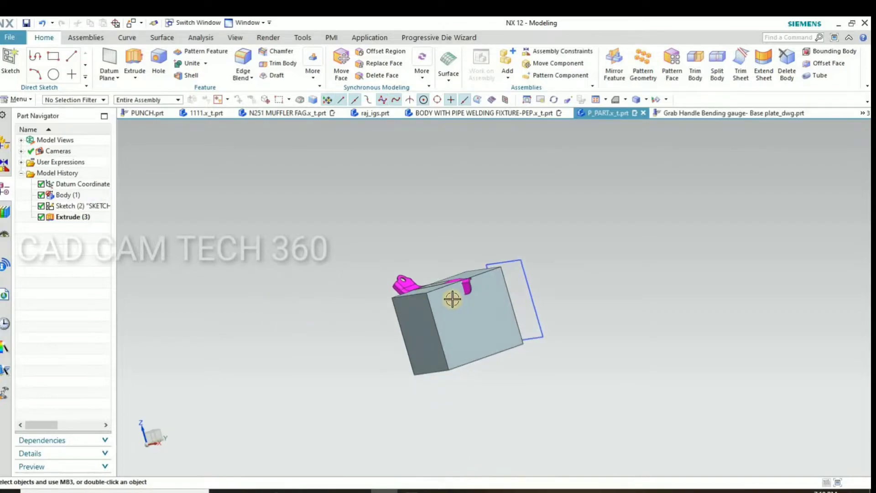
scroll(452, 297, up, 5)
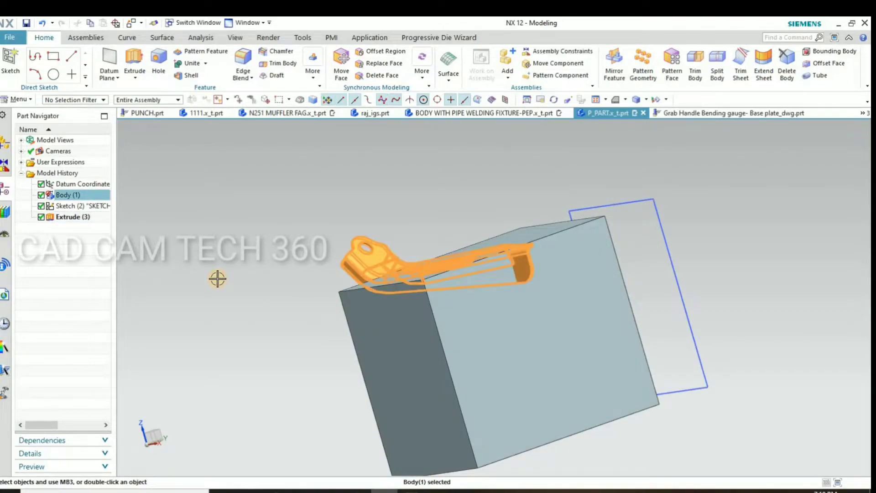
key(ctrl+t)
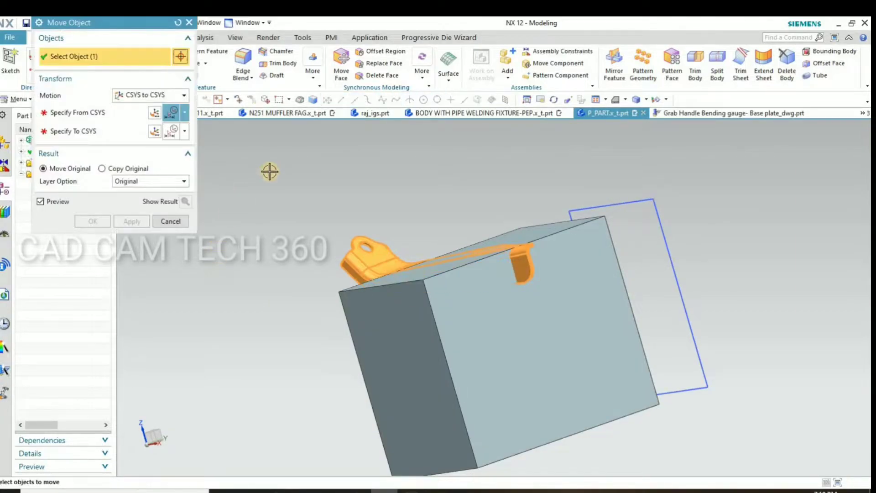
middle_click(277, 168)
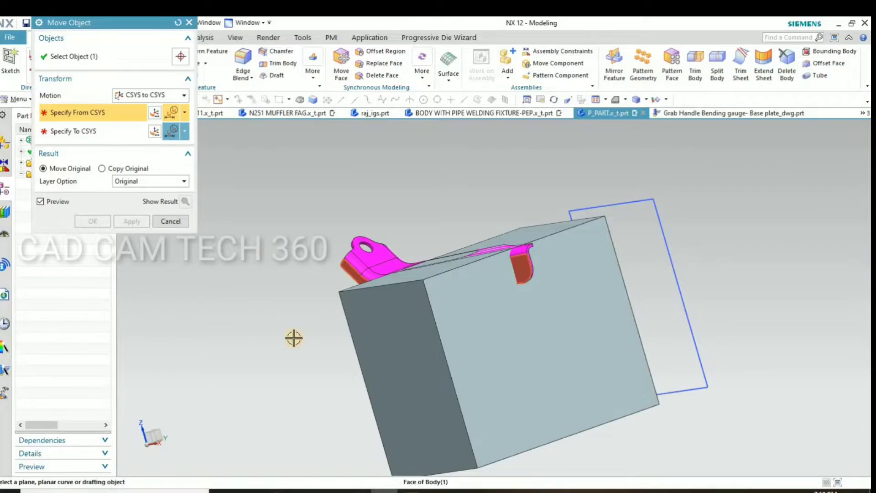
click(391, 325)
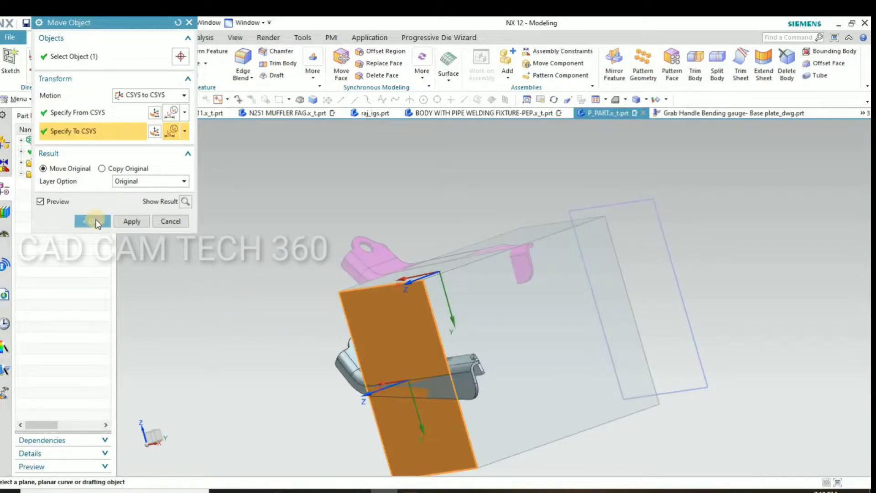
click(98, 222)
mouse_move(297, 223)
middle_down()
mouse_move(535, 253)
mouse_move(570, 222)
middle_up()
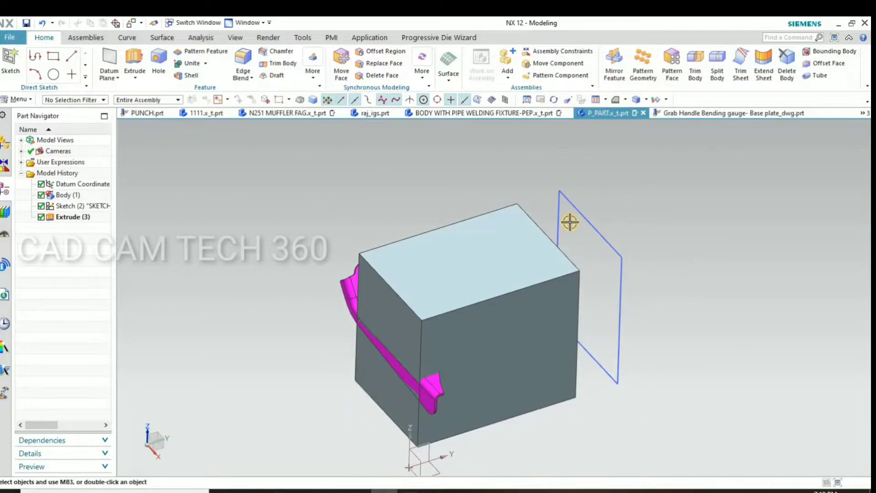
- Delete the block features Sketch (2) and Extrude (3)
click(531, 230)
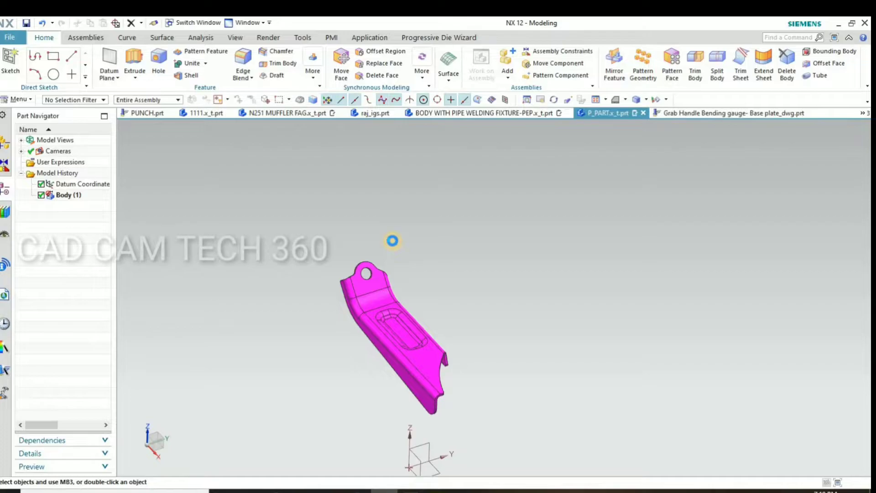
click(617, 97)
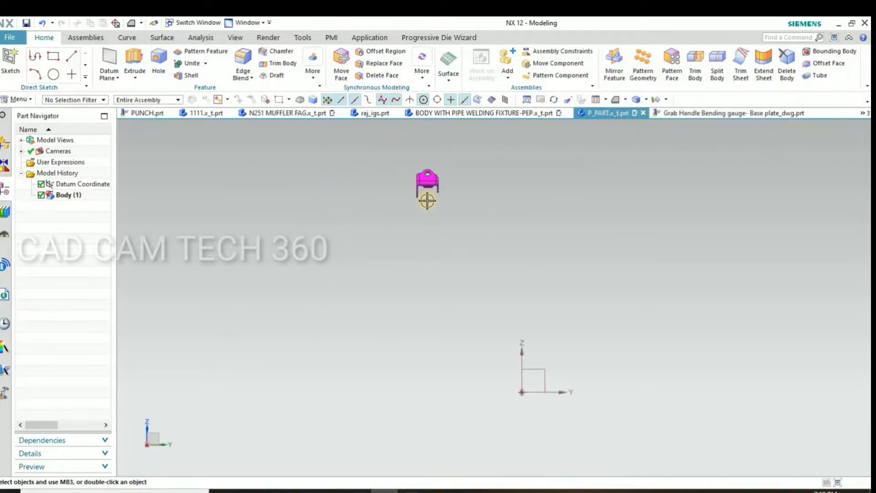
scroll(450, 186, down, 1)
scroll(456, 185, down, 4)
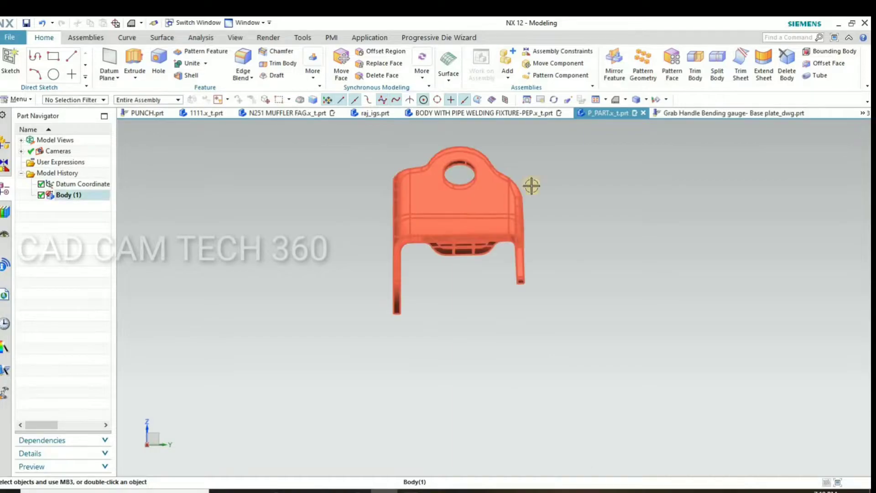
click(626, 100)
click(641, 132)
key(ctrl+alt+f)
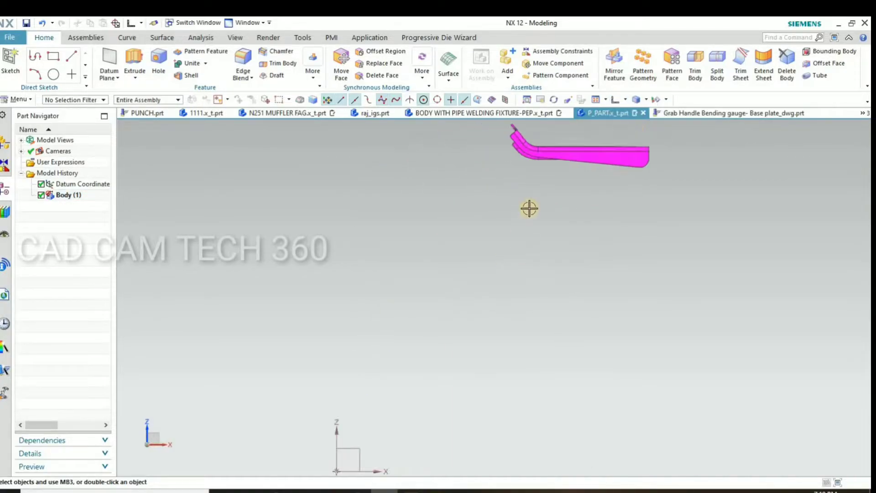
- Check the remaining part from side, opposite side, top and oblique views
scroll(516, 295, down, 3)
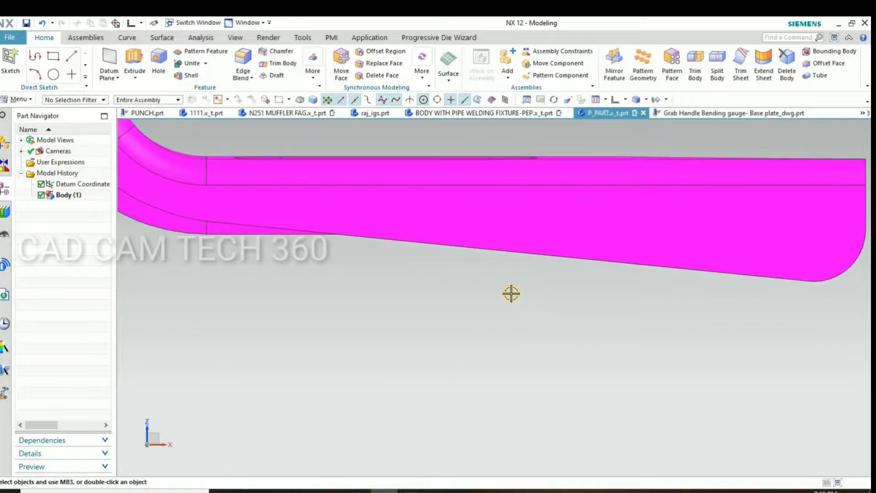
scroll(509, 292, up, 1)
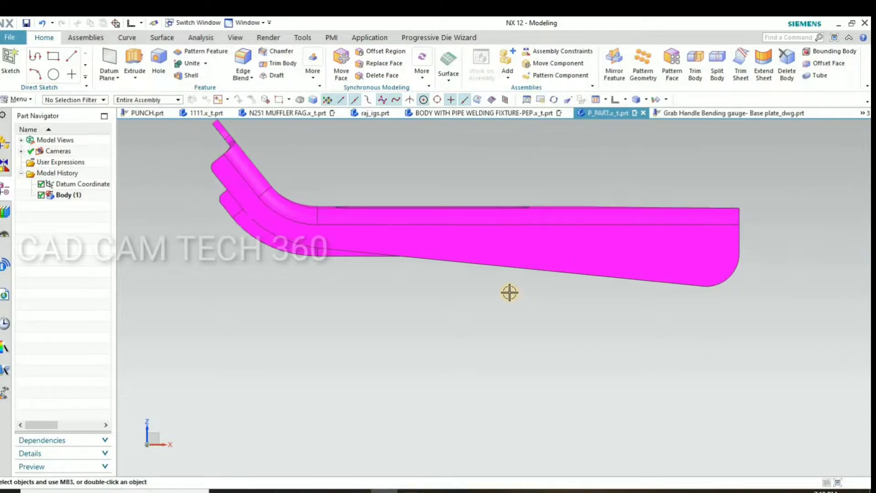
click(626, 100)
click(654, 133)
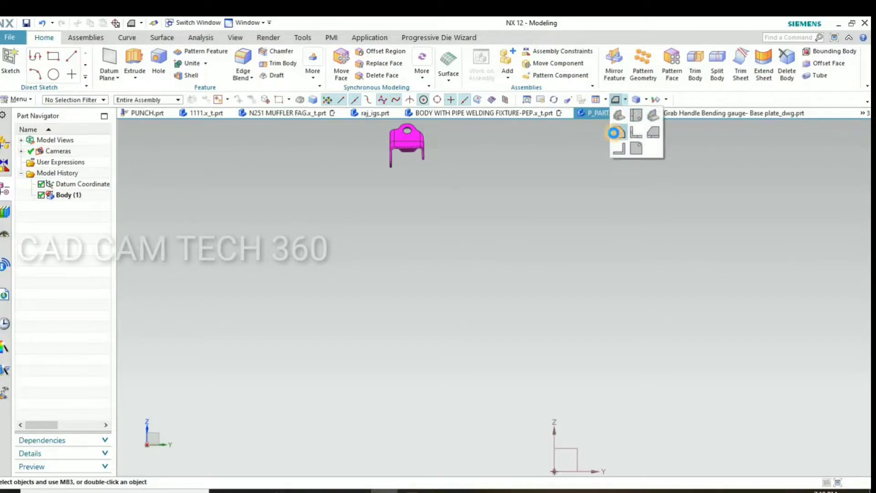
click(614, 133)
click(627, 101)
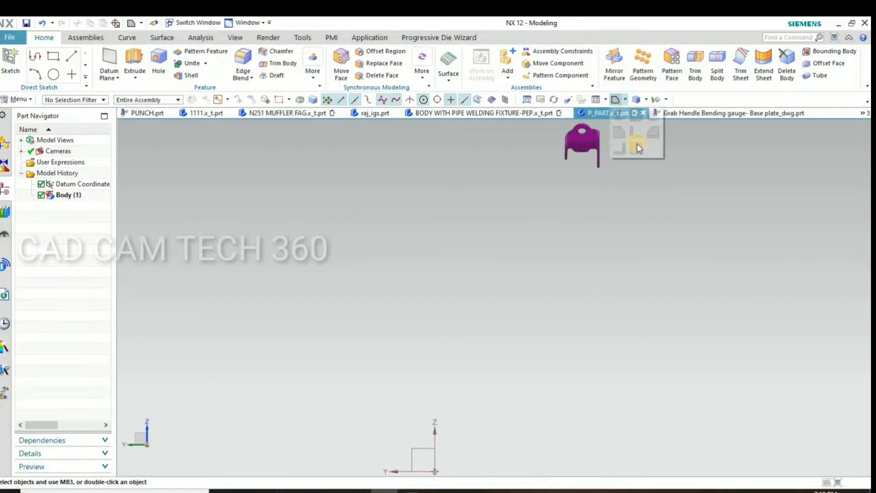
click(636, 146)
key(ctrl+f)
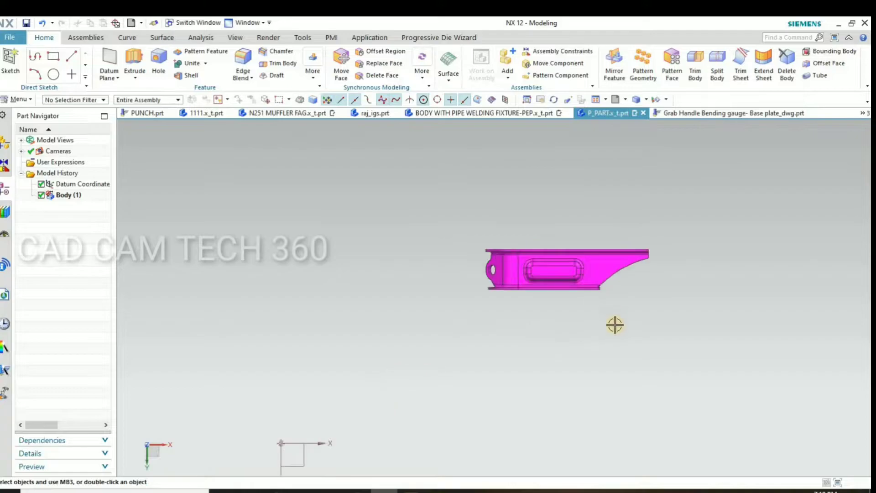
scroll(612, 274, up, 5)
key(ctrl+f)
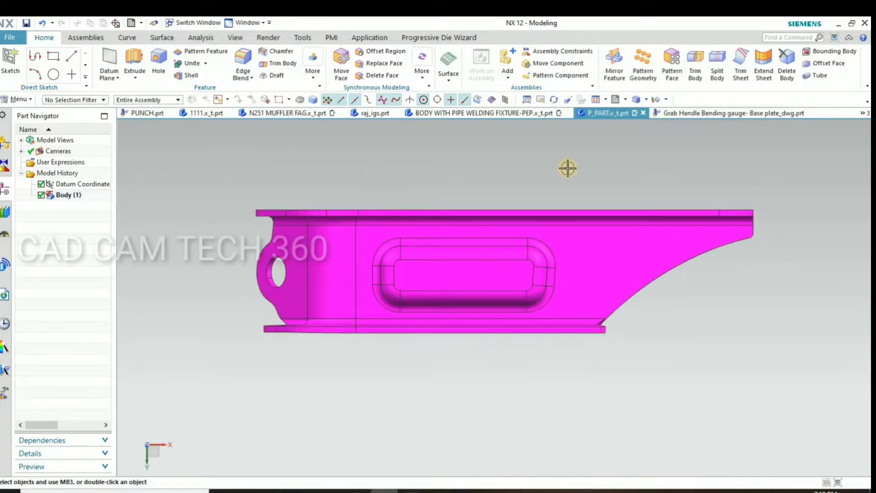
scroll(460, 272, down, 3)
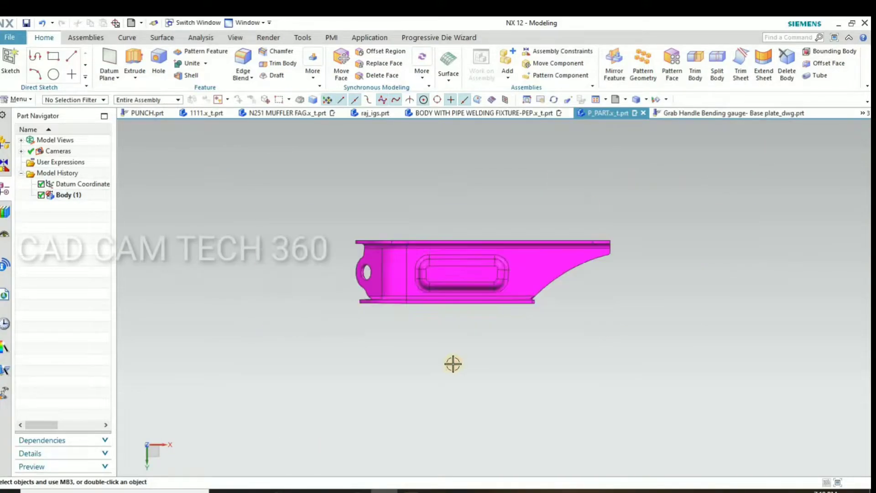
mouse_move(454, 364)
middle_down()
mouse_move(444, 280)
mouse_move(464, 207)
mouse_move(286, 187)
middle_up()
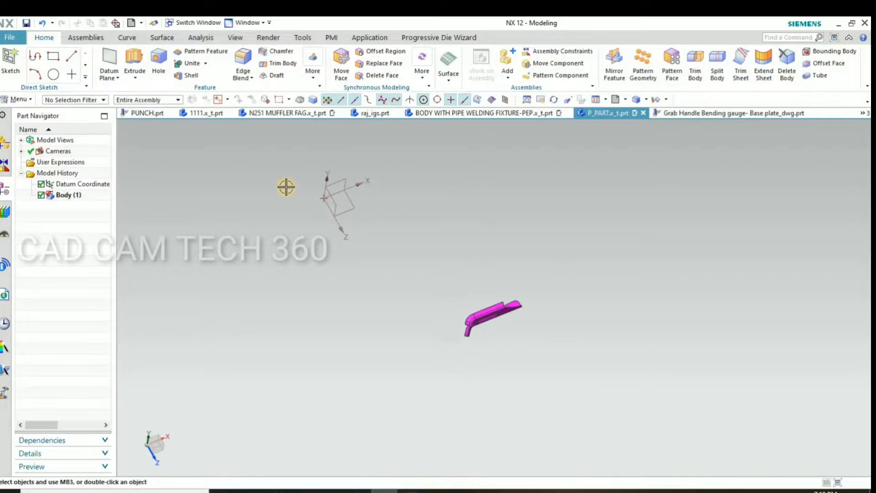
- Hide the datum coordinate system and turn the part to face the pocket
click(320, 192)
key(ctrl+b)
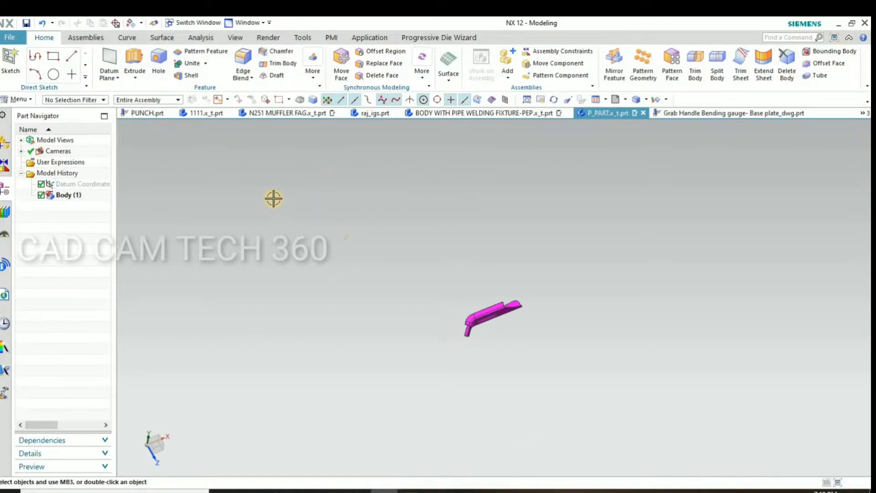
key(ctrl+f)
key(F8)
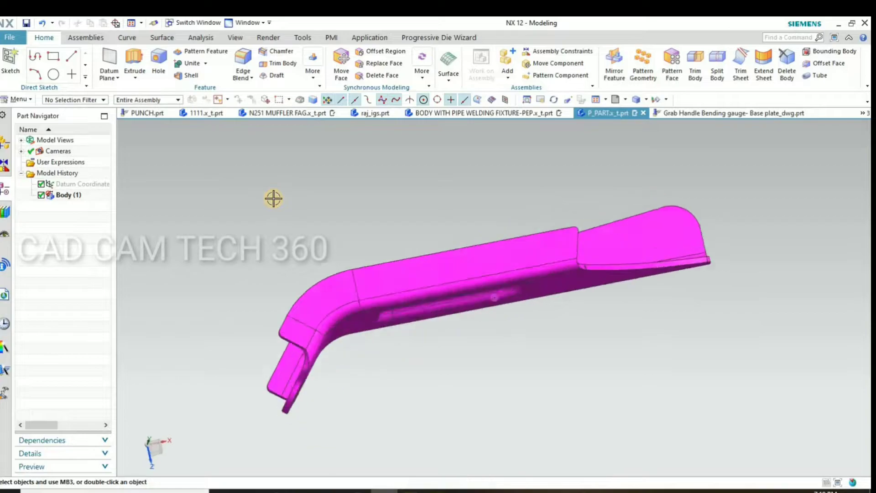
middle_drag(411, 304, 409, 318)
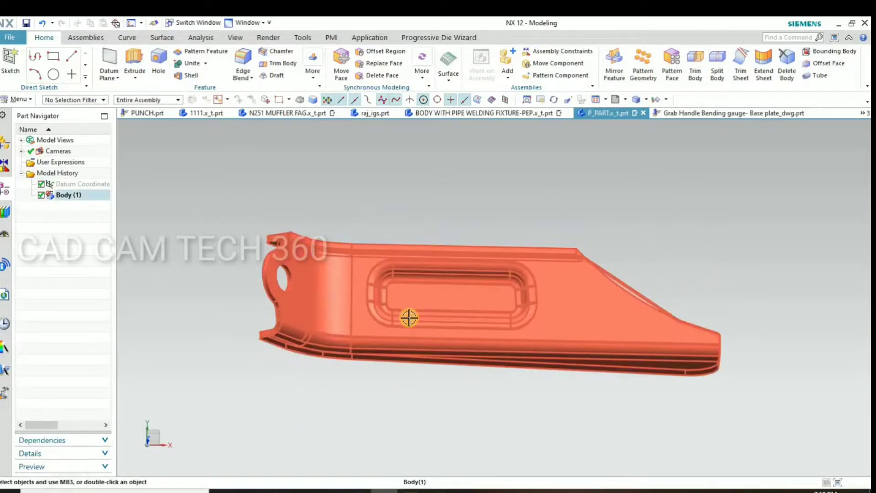
click(11, 63)
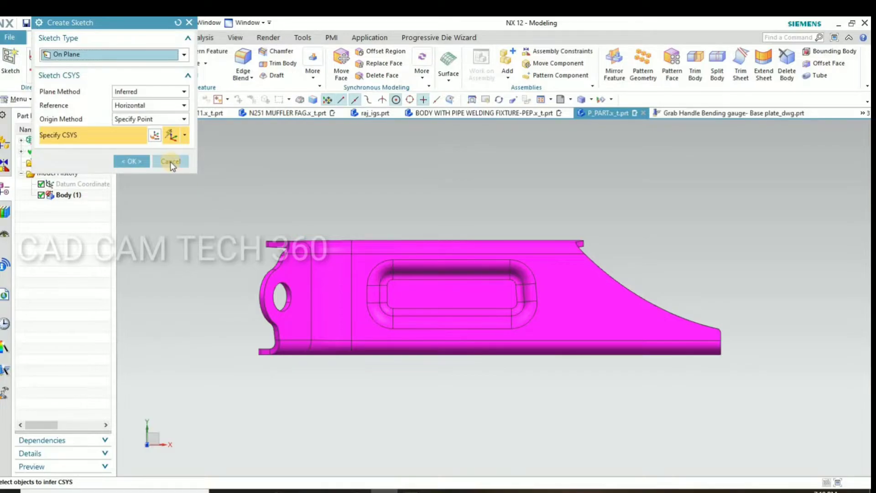
click(171, 162)
mouse_move(512, 226)
middle_down()
mouse_move(502, 274)
mouse_move(505, 254)
middle_up()
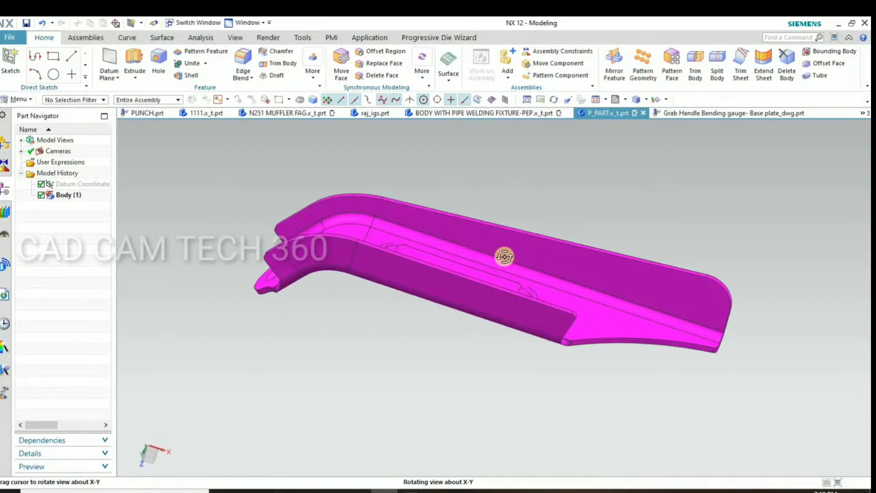
- Extract the part's top face with the Tangent Faces rule as a separate surface
click(162, 38)
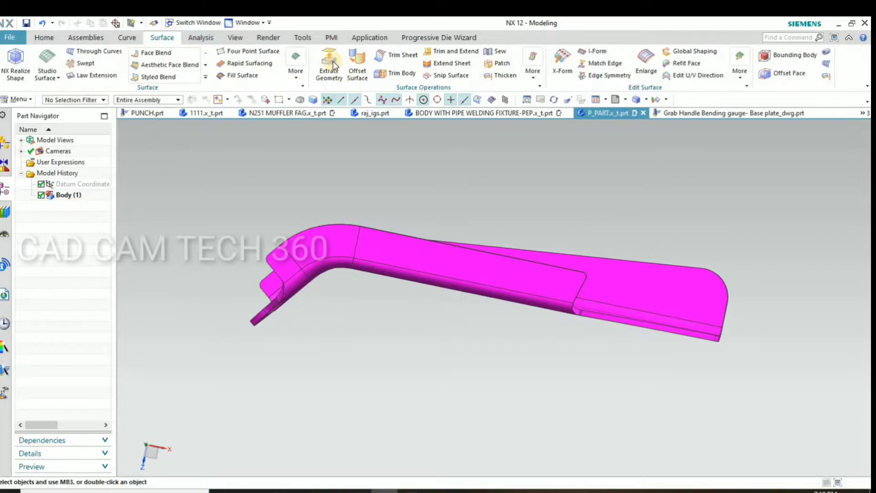
click(328, 64)
click(458, 265)
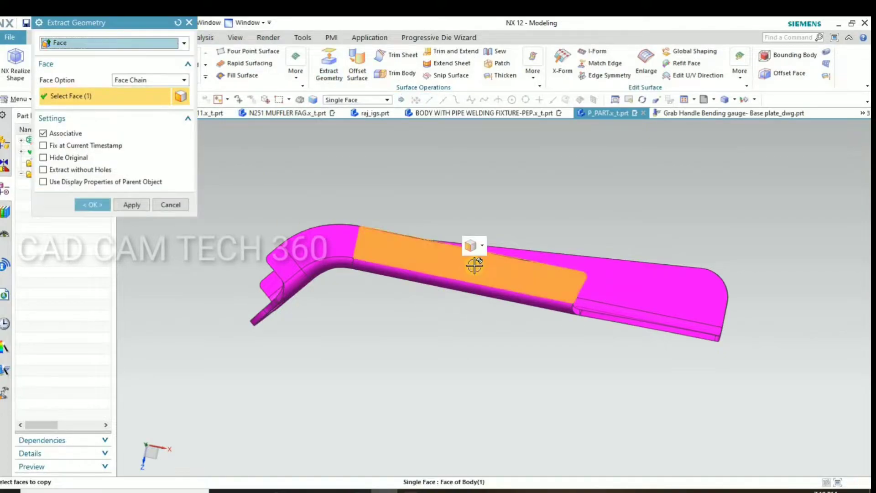
click(482, 247)
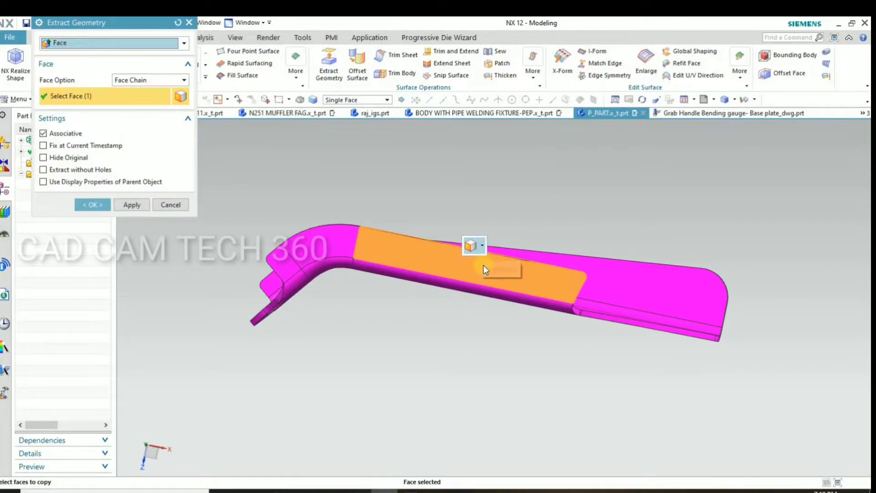
click(492, 275)
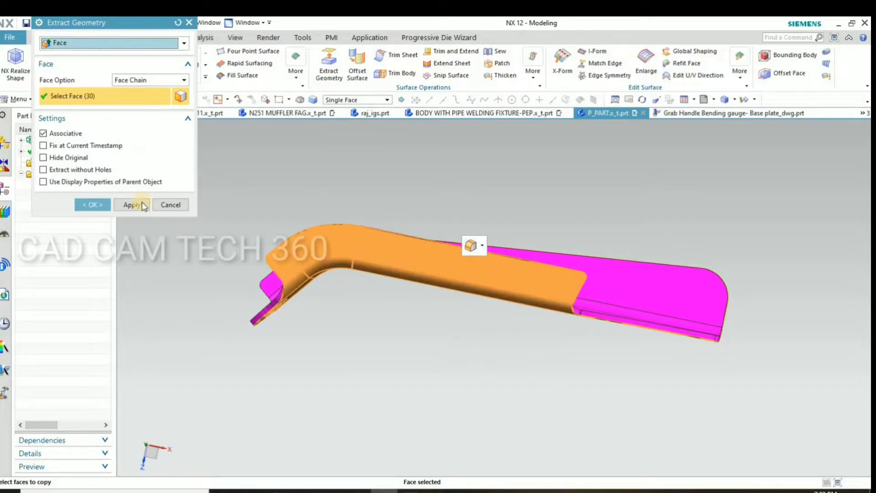
click(93, 205)
mouse_move(397, 348)
middle_down()
mouse_move(419, 309)
mouse_move(391, 397)
mouse_move(439, 387)
mouse_move(569, 304)
middle_up()
- Hide the original magenta part body
click(532, 320)
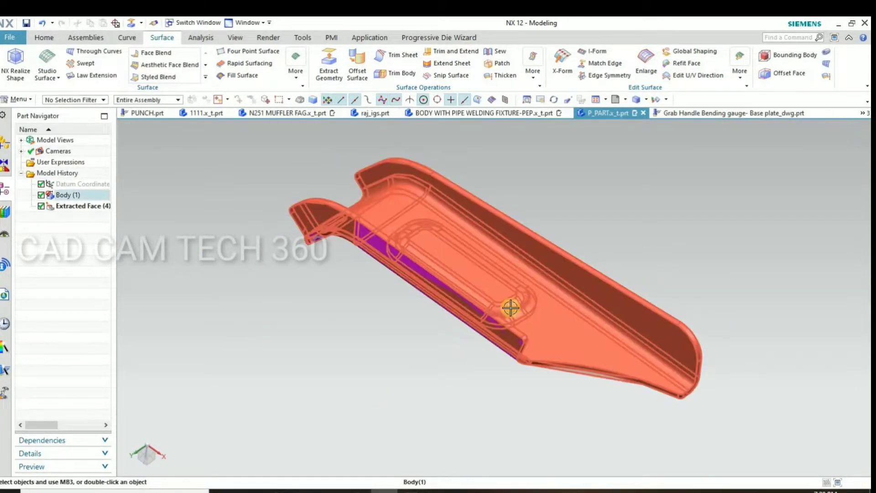
key(ctrl+b)
mouse_move(366, 345)
middle_down()
mouse_move(391, 370)
mouse_move(381, 367)
middle_up()
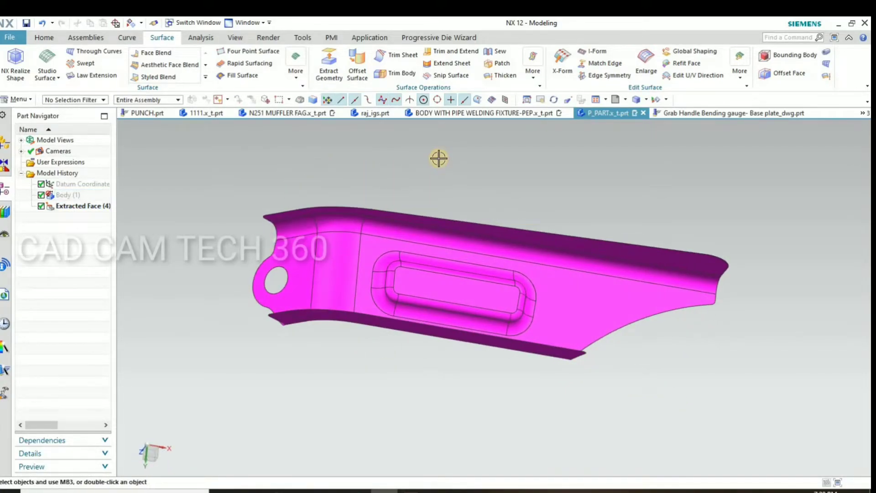
- Display the Extracted Face body in yellow and square the view to the front
click(436, 239)
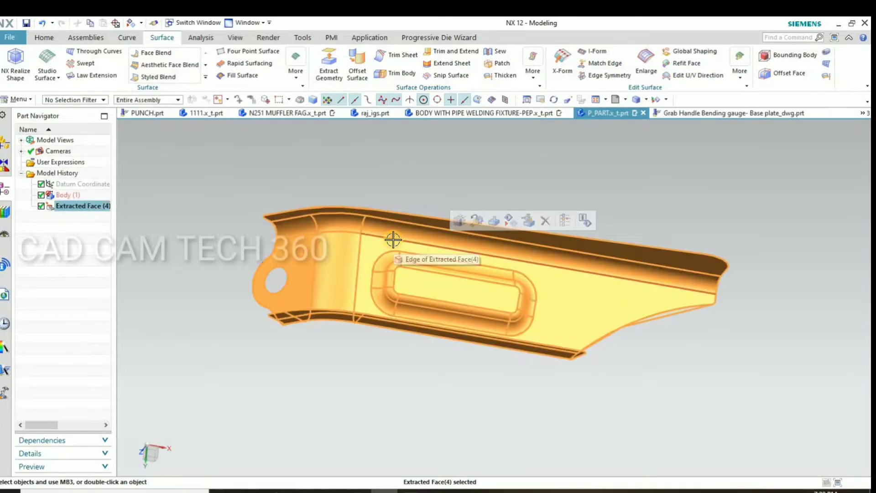
key(ctrl+j)
click(165, 88)
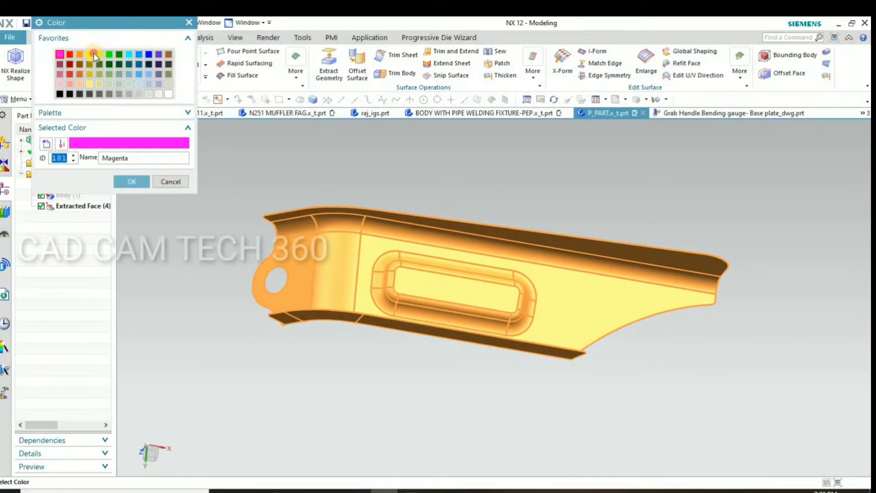
click(93, 54)
click(122, 182)
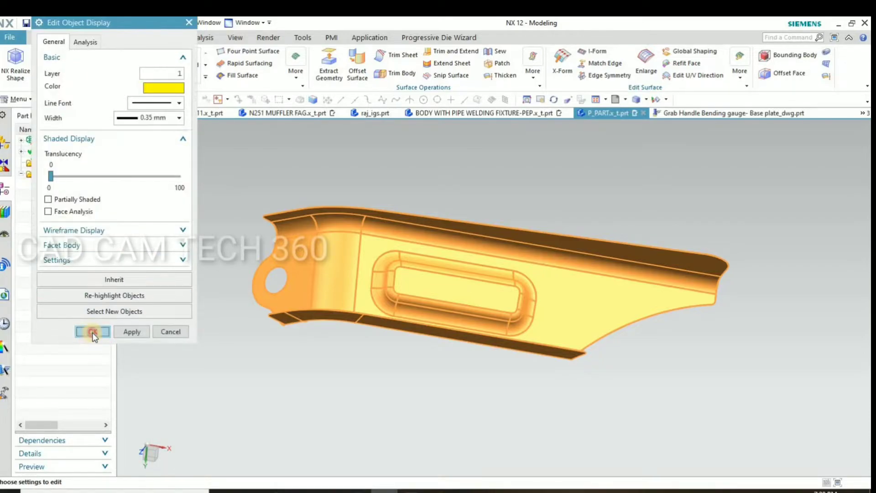
click(92, 333)
mouse_move(397, 354)
middle_down()
mouse_move(417, 416)
mouse_move(401, 354)
mouse_move(401, 229)
mouse_move(410, 292)
mouse_move(400, 379)
mouse_move(403, 362)
middle_up()
key(F8)
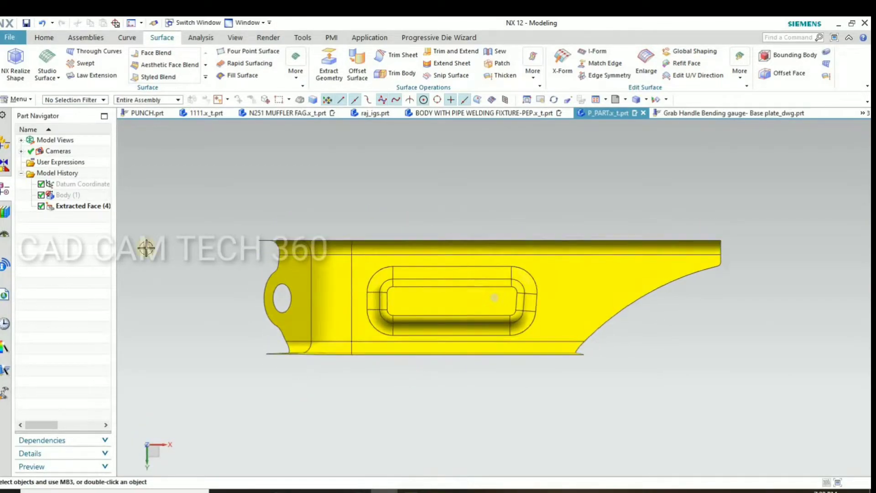
- Sketch a 22 mm vertical line on the part face right of the pocket
click(44, 37)
click(11, 62)
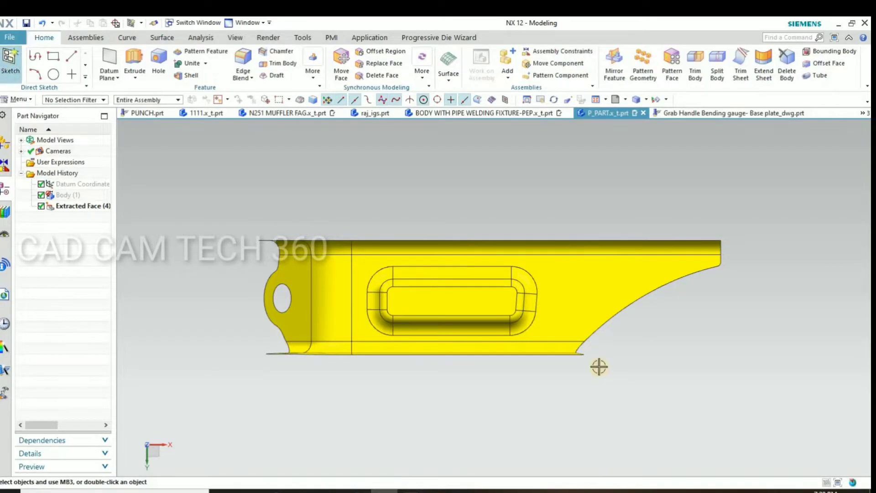
click(561, 309)
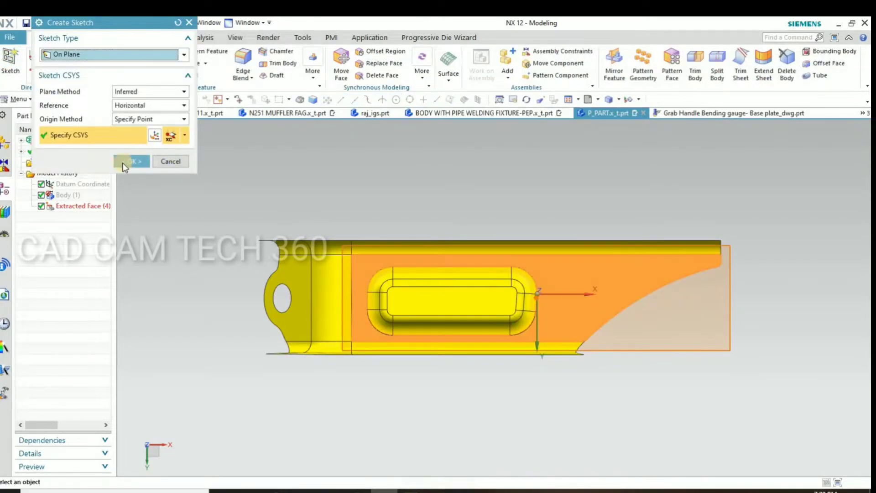
click(128, 160)
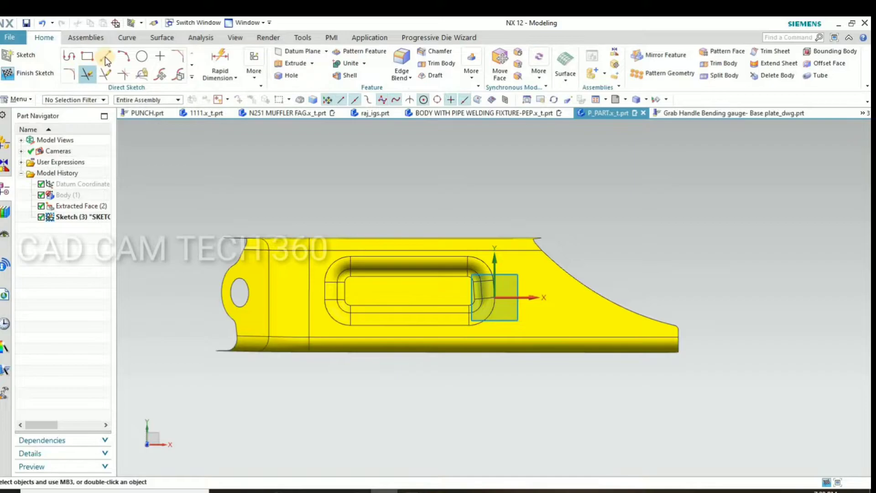
key(l)
scroll(502, 224, up, 1)
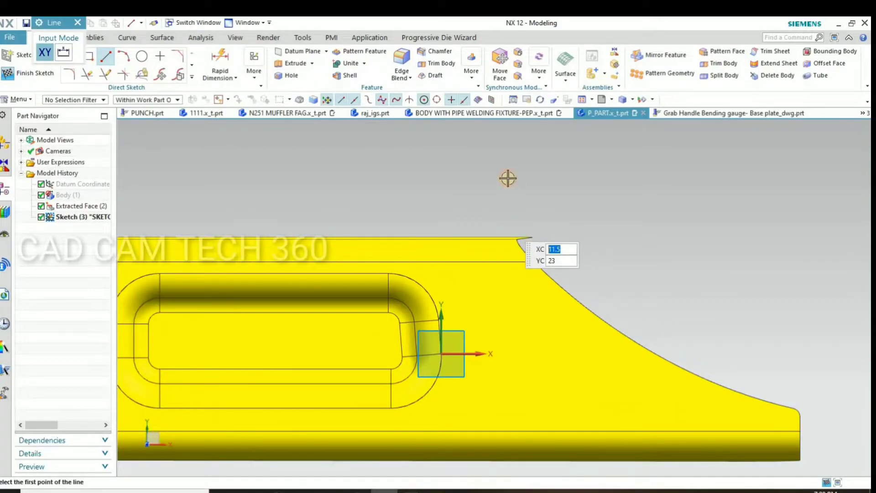
click(507, 216)
scroll(506, 341, down, 1)
text(22)
key(Return)
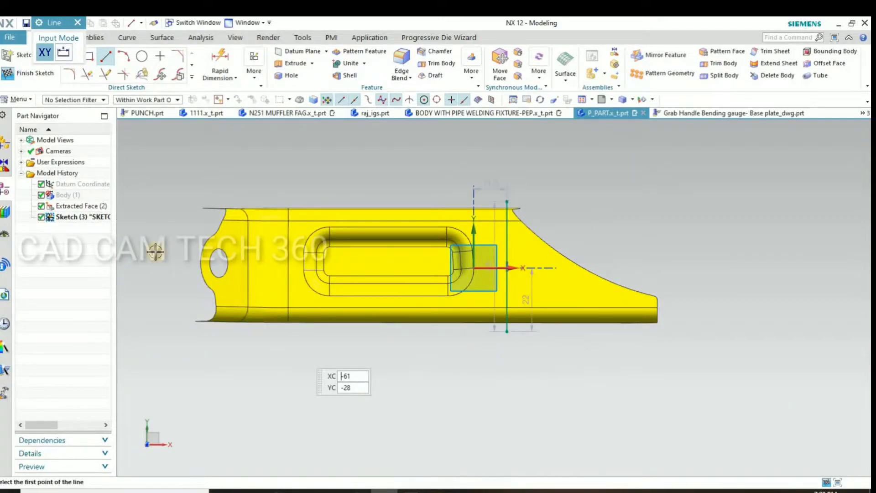
key(ctrl+q)
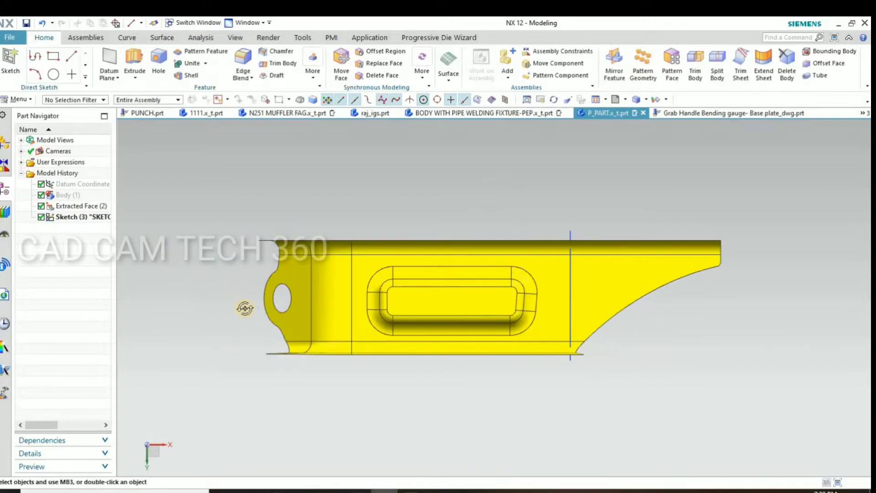
- Sketch a second vertical line on the face near the hole end
middle_drag(245, 307, 157, 177)
key(s)
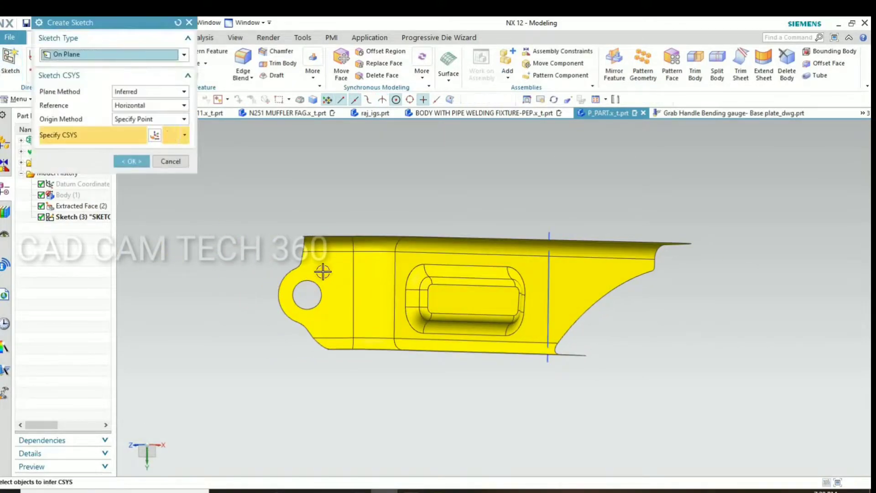
click(301, 311)
click(131, 161)
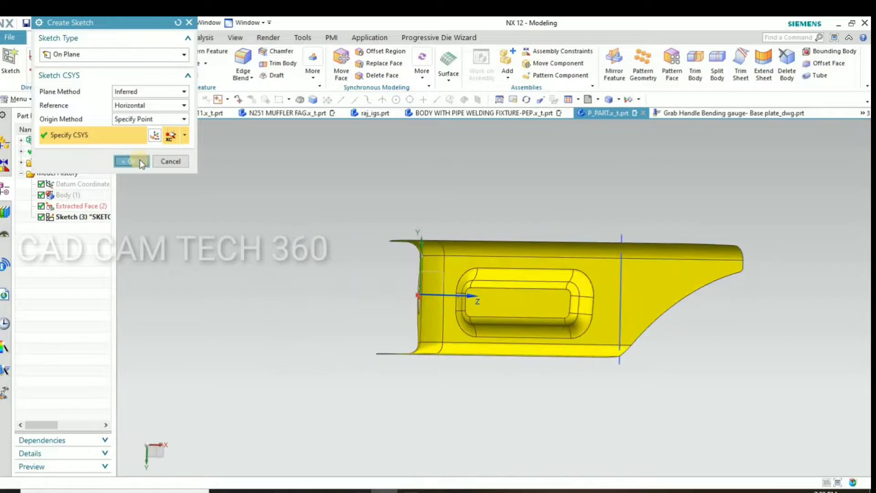
scroll(508, 299, up, 2)
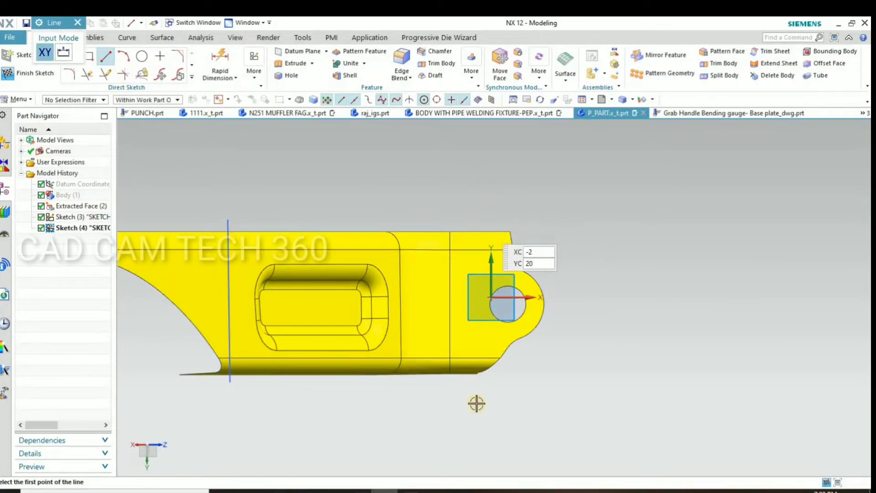
click(469, 213)
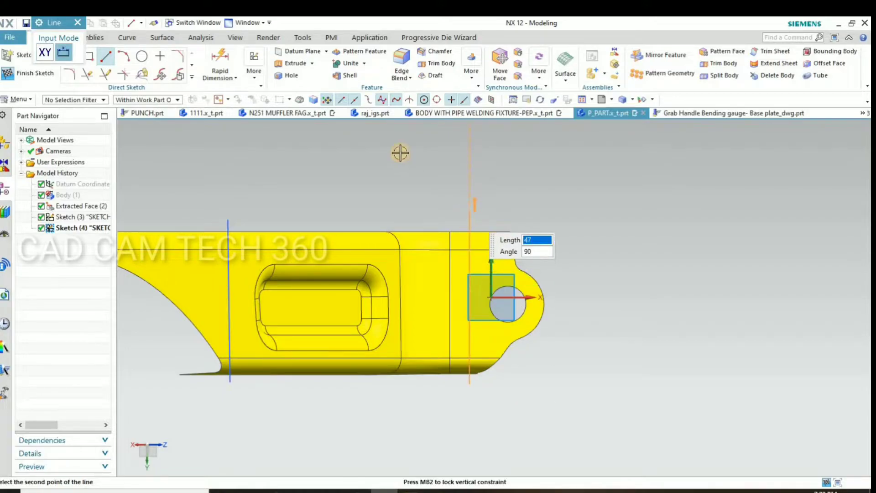
key(Return)
key(Escape)
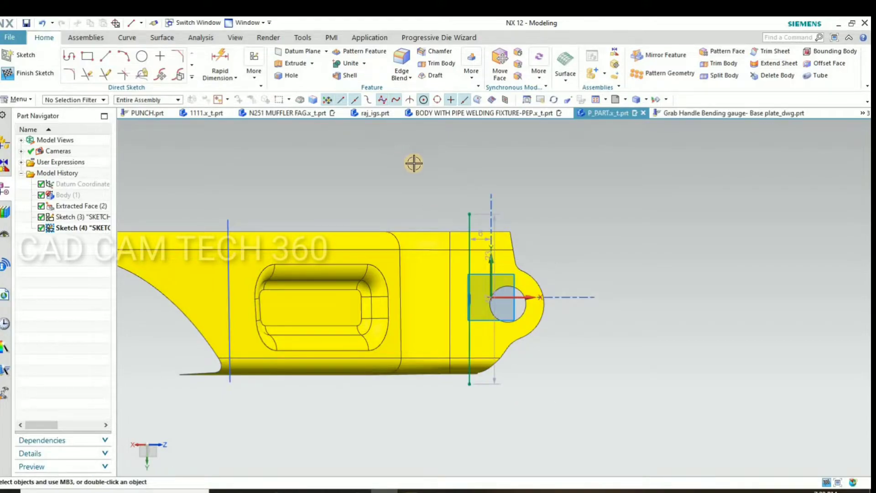
key(ctrl+q)
middle_drag(359, 215, 357, 216)
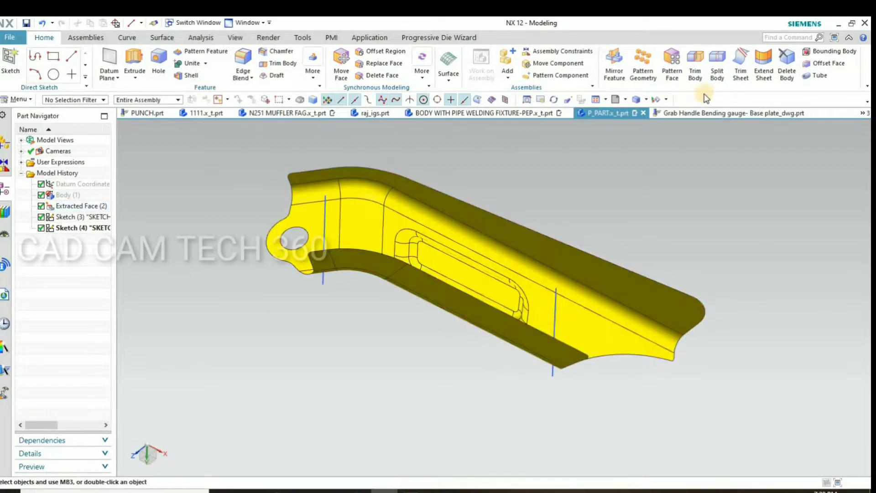
- Split the body along the right-hand sketch line in the ZC direction
click(717, 64)
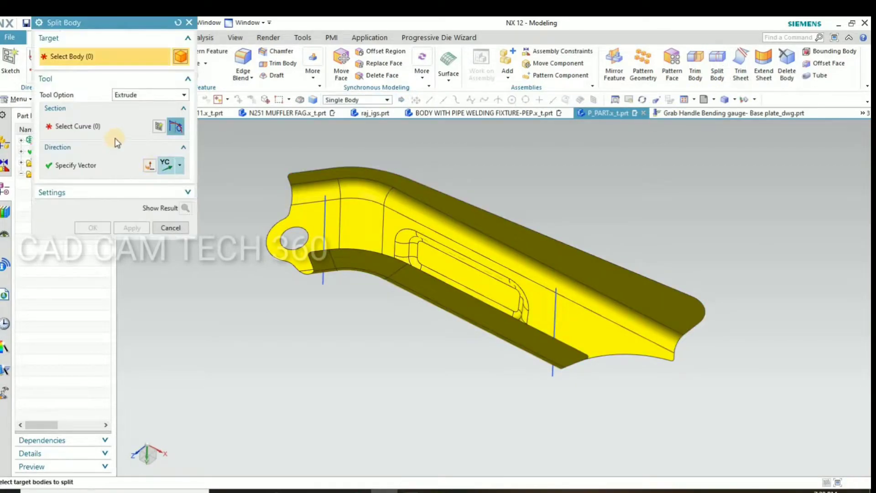
click(610, 318)
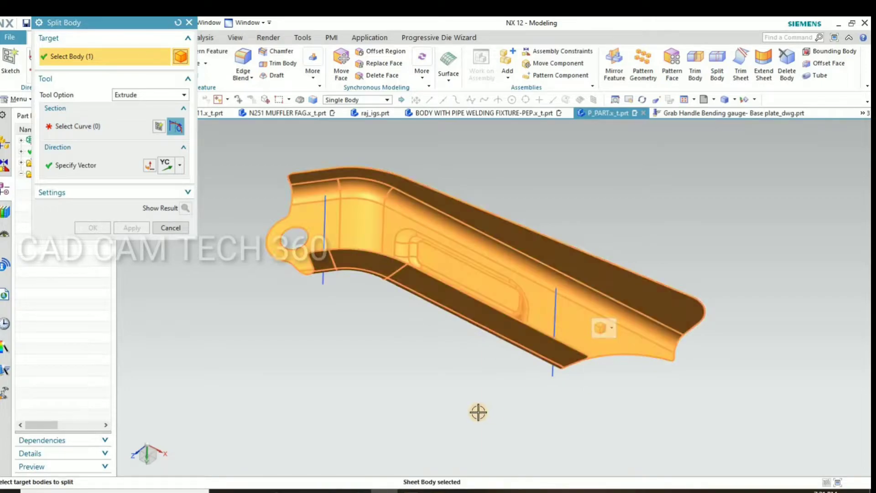
mouse_move(475, 399)
middle_down()
mouse_move(463, 363)
mouse_move(538, 350)
middle_up()
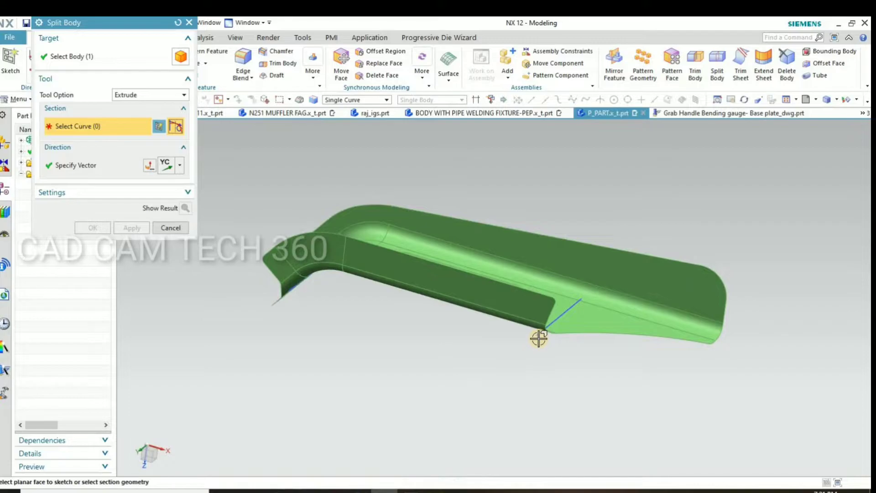
click(559, 317)
click(180, 167)
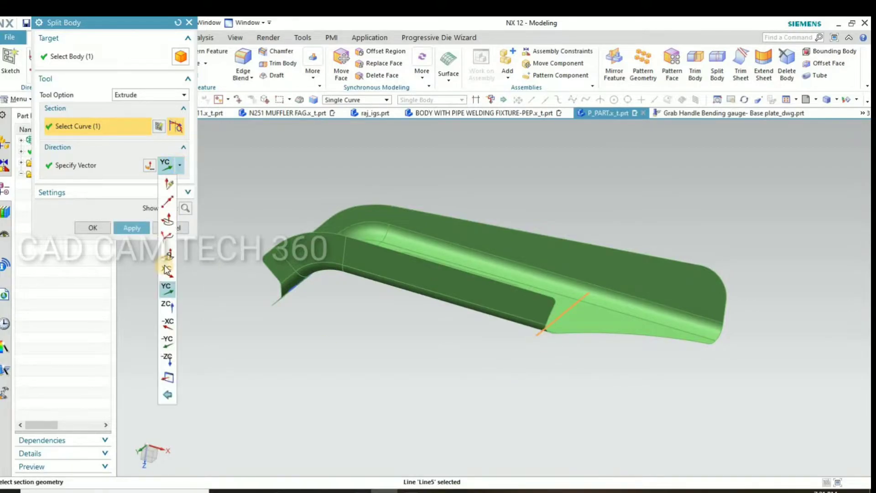
click(166, 302)
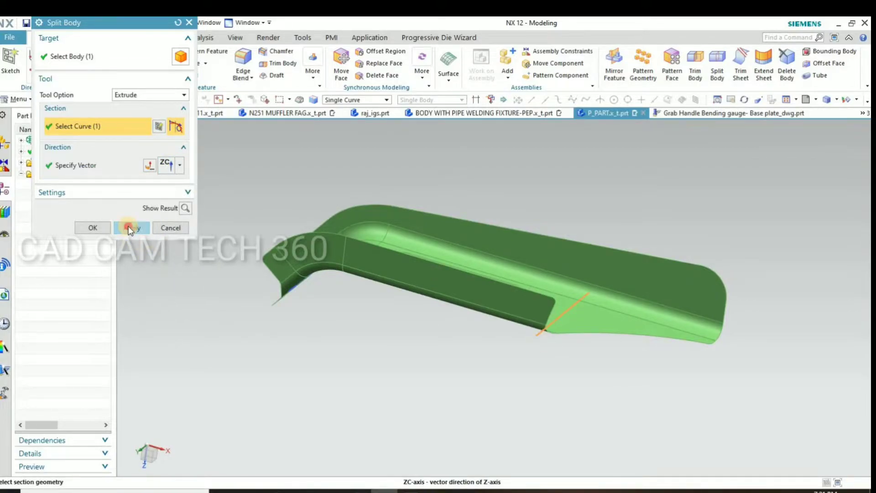
click(129, 228)
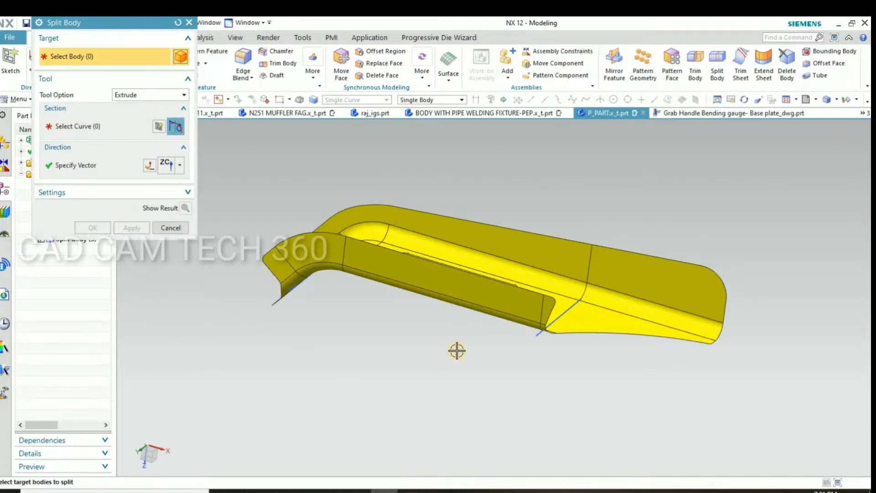
mouse_move(457, 350)
middle_down()
mouse_move(461, 293)
mouse_move(453, 381)
mouse_move(457, 361)
middle_up()
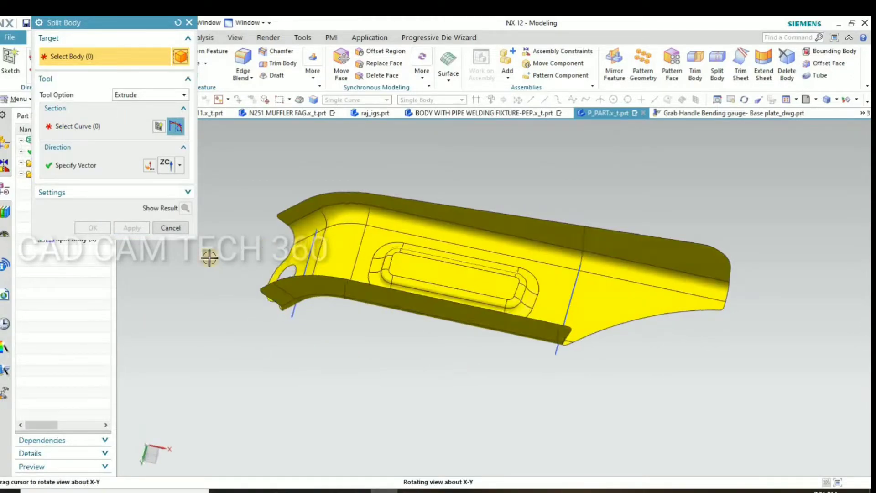
click(164, 228)
- Hide the cut-off right end piece
key(ctrl+b)
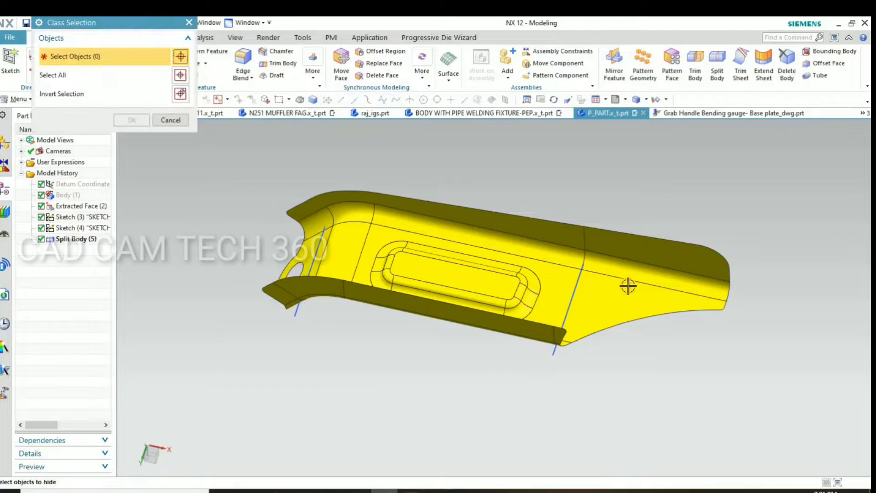
click(630, 284)
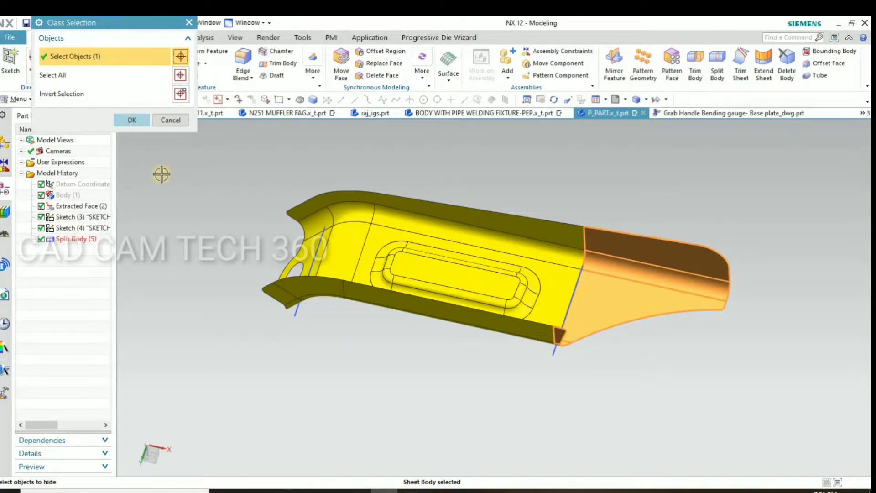
middle_click(243, 331)
middle_drag(243, 332, 249, 335)
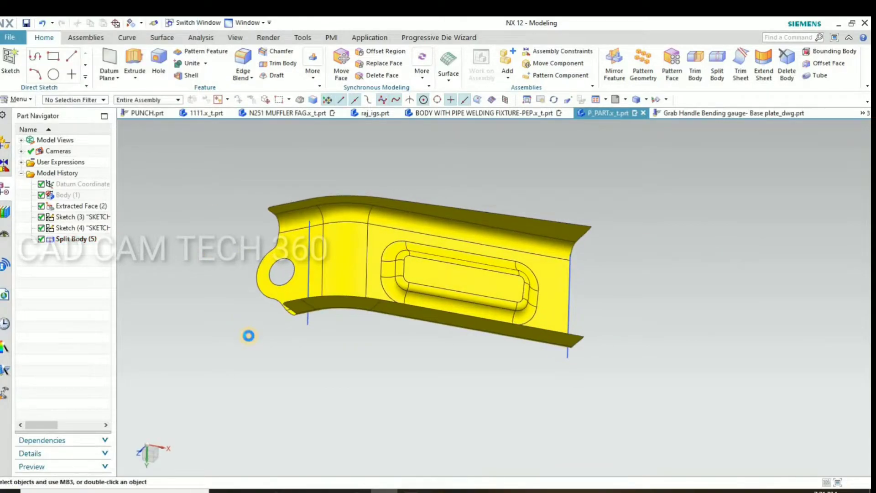
- Extrude the hole-end sketch line into a sheet from -23 to 35
key(x)
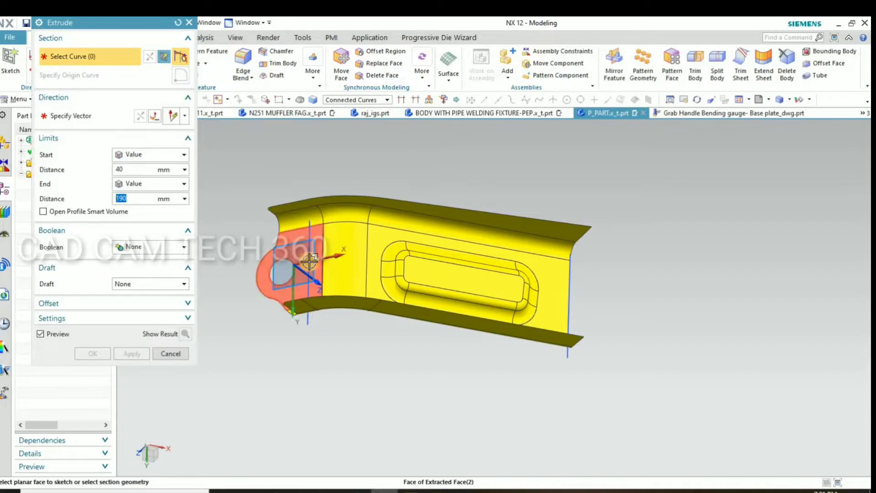
click(309, 269)
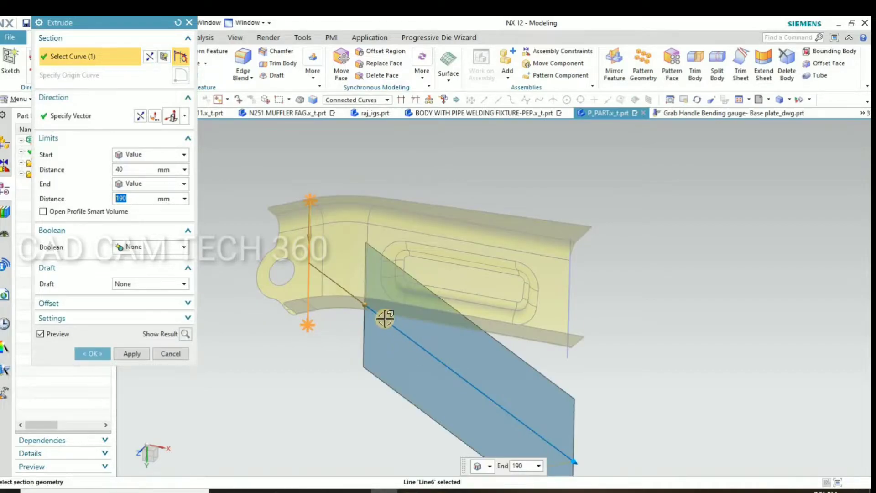
drag(279, 235, 277, 238)
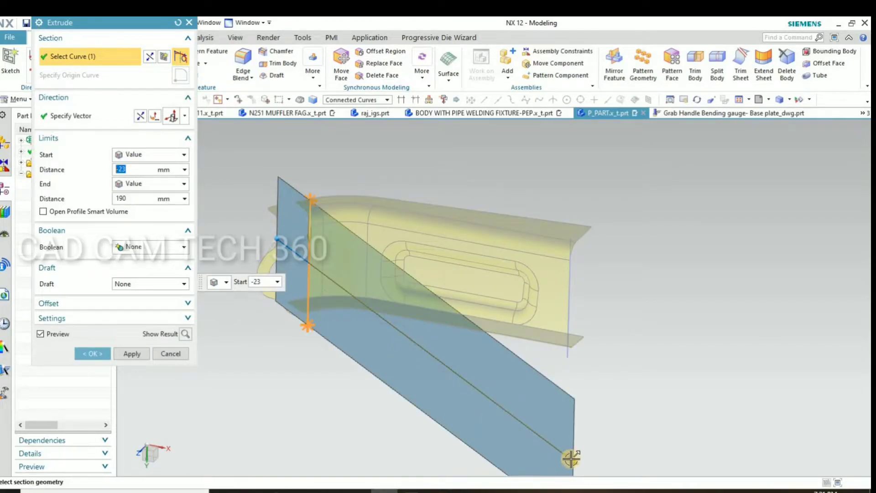
drag(371, 330, 360, 302)
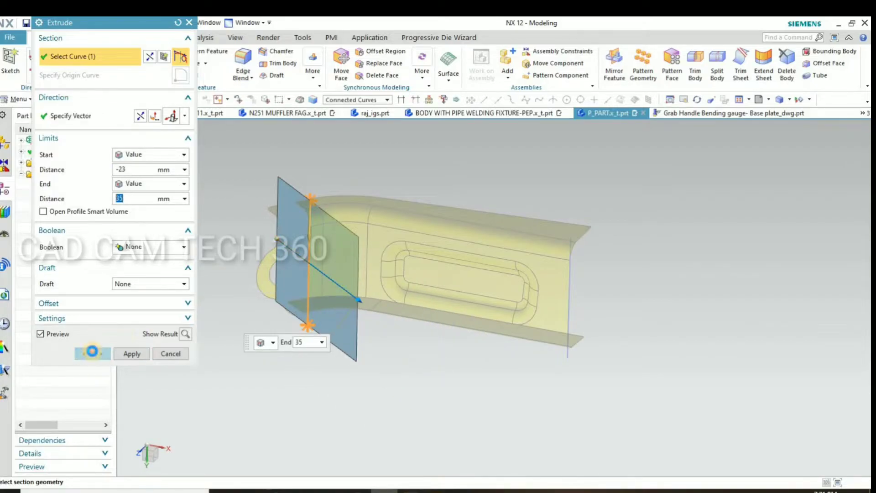
click(92, 351)
mouse_move(308, 362)
middle_down()
mouse_move(322, 361)
mouse_move(292, 129)
middle_up()
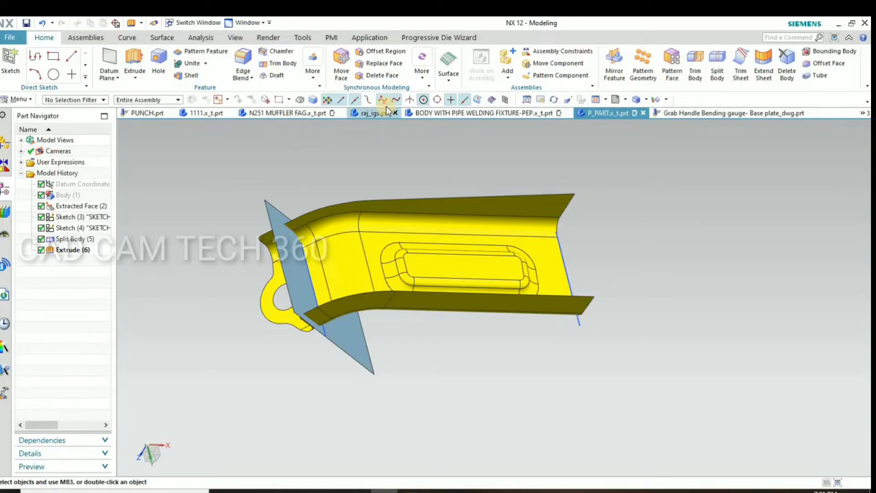
click(162, 38)
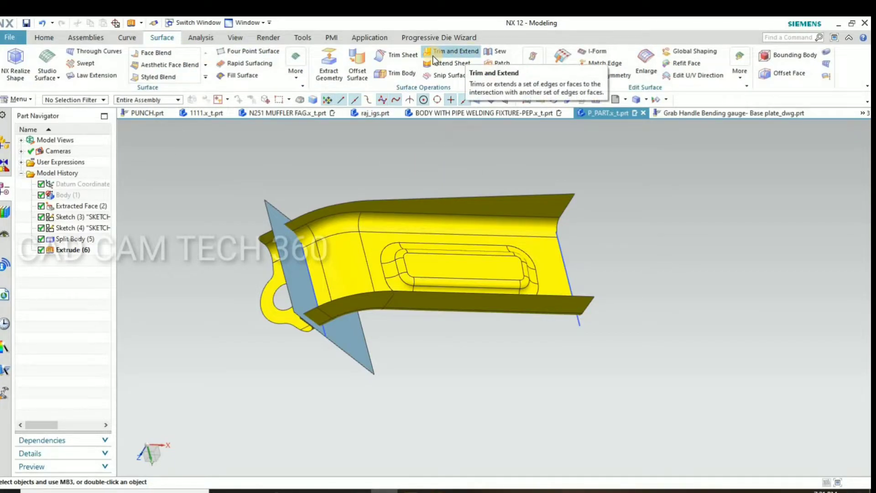
- Trim the yellow sheet body back to the grey plane, keeping the sheet side
click(386, 55)
click(328, 248)
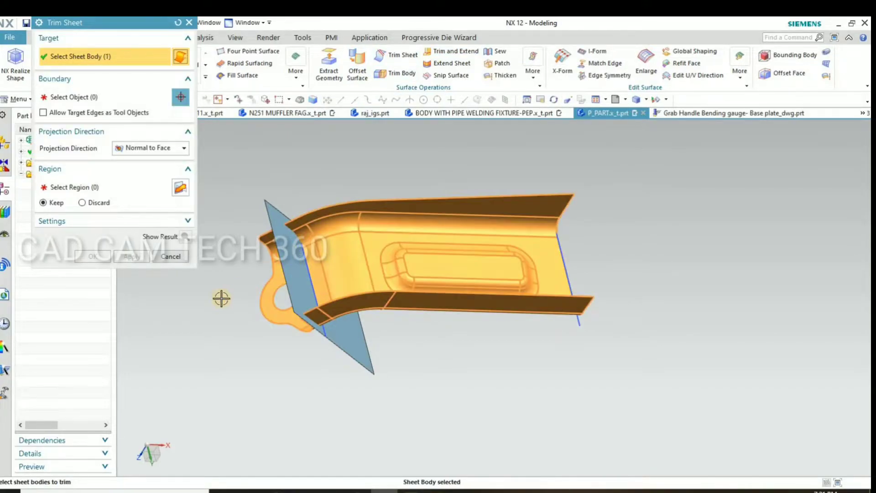
middle_click(264, 281)
click(269, 279)
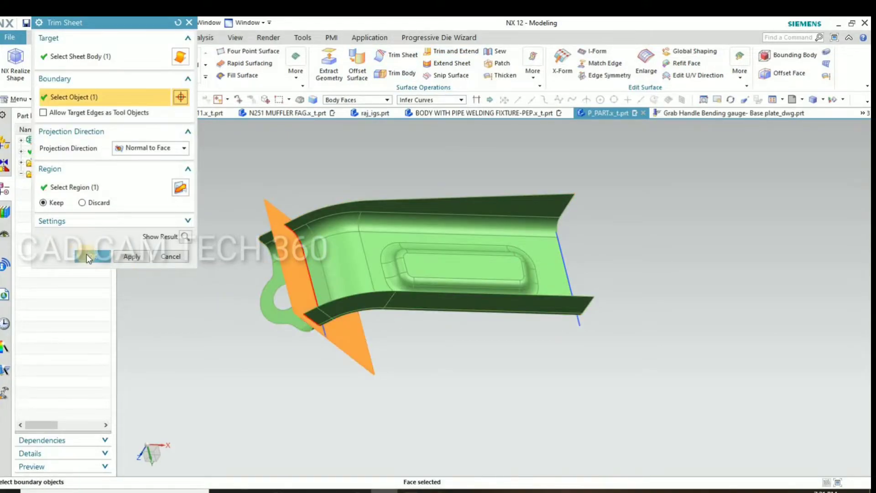
middle_drag(231, 176, 310, 195)
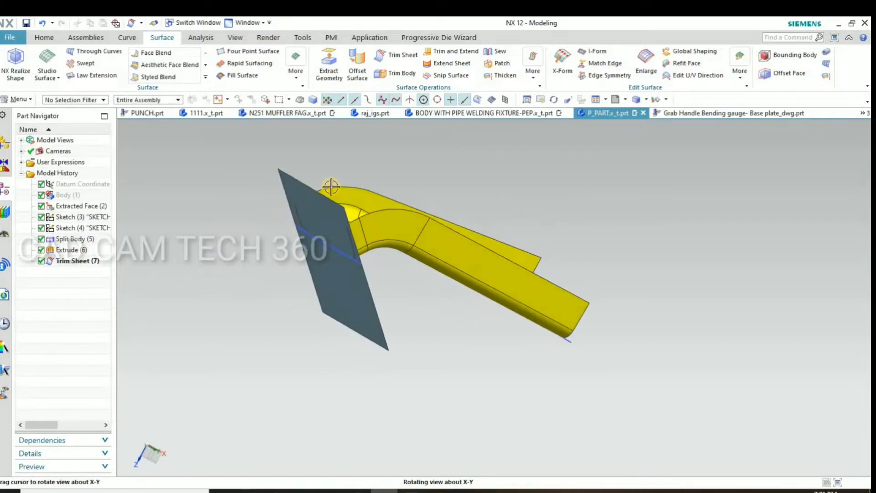
- Hide the grey plane and its sketch with Ctrl+B
key(ctrl+b)
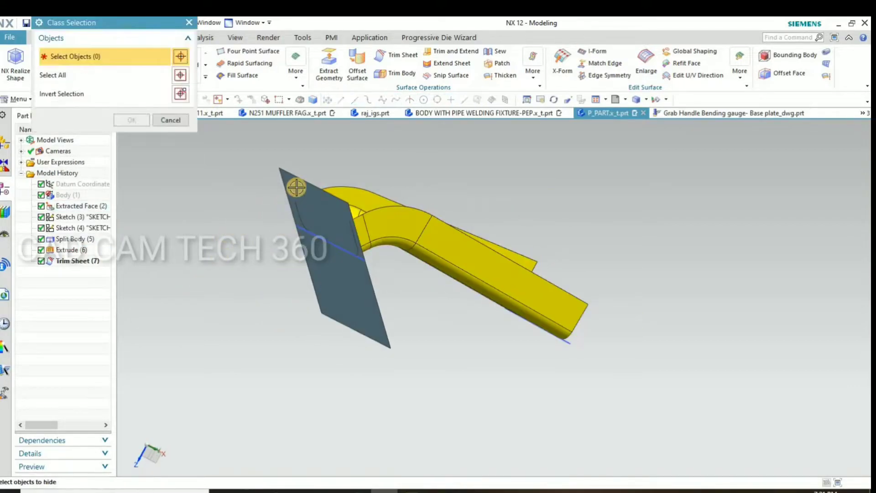
click(295, 187)
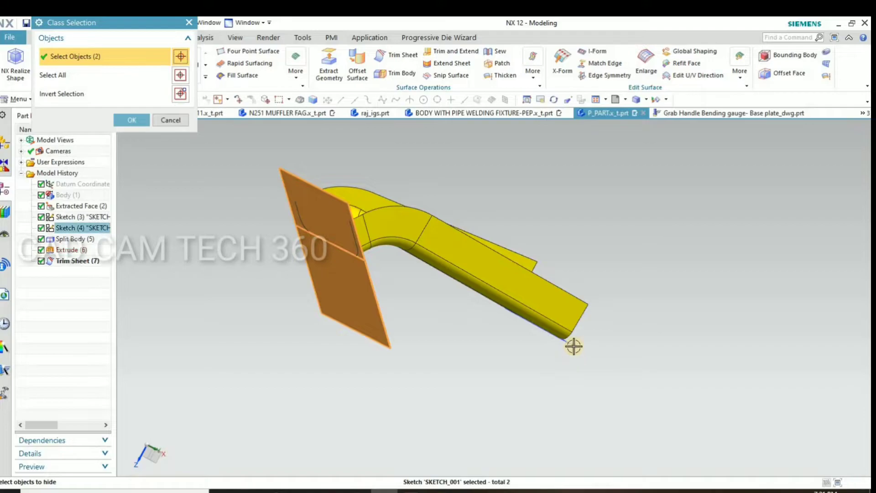
click(142, 122)
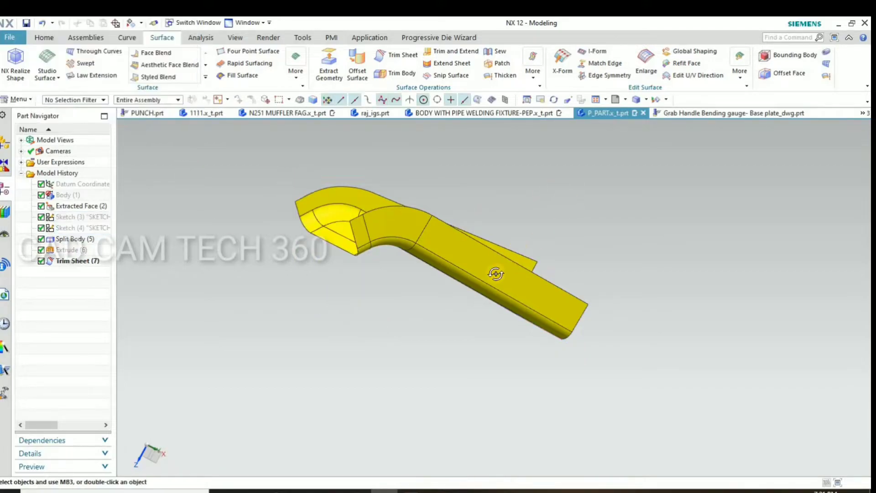
mouse_move(561, 227)
middle_down()
mouse_move(572, 252)
mouse_move(525, 192)
middle_up()
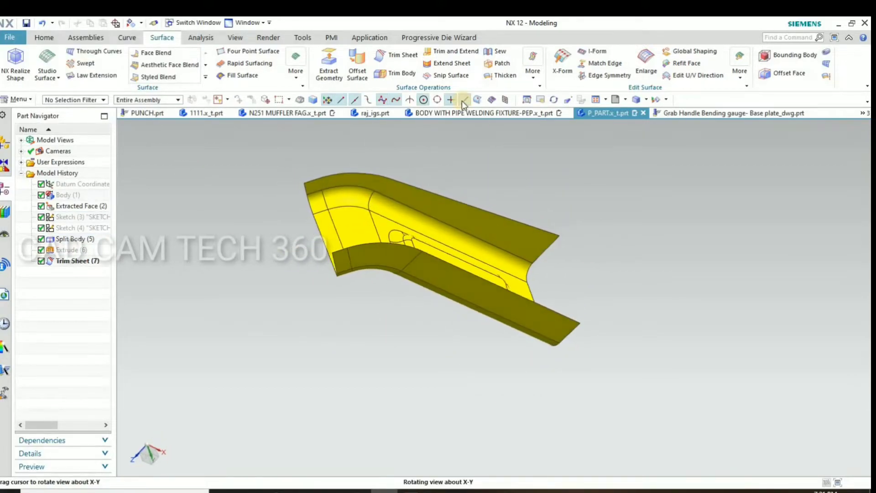
- Extend the sheet's end edges at one end by 36 mm
click(452, 63)
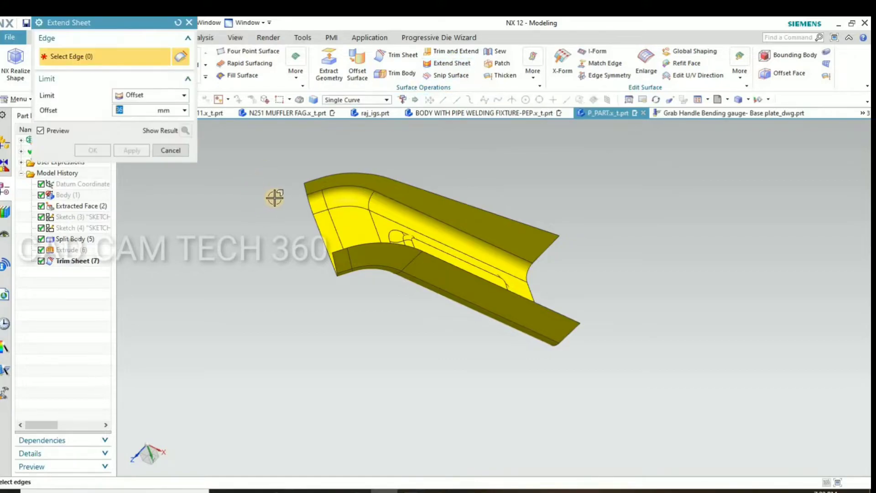
scroll(274, 197, up, 3)
click(365, 208)
click(384, 250)
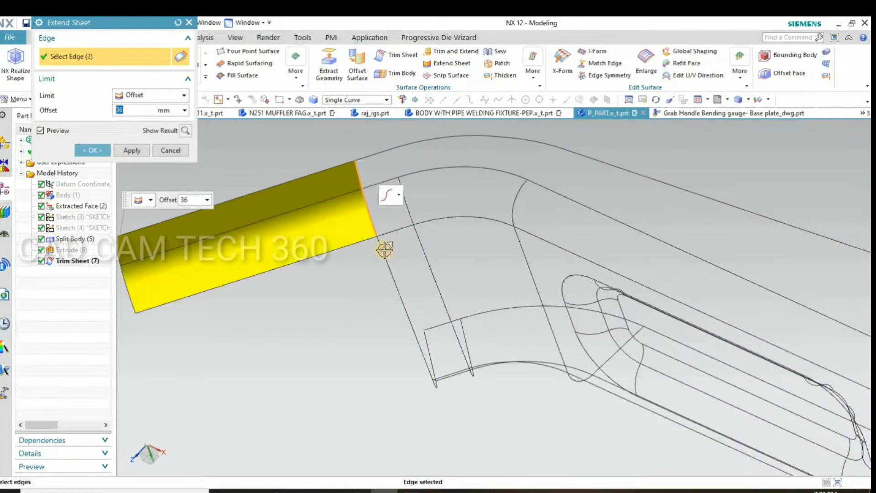
click(385, 255)
middle_drag(324, 260, 375, 396)
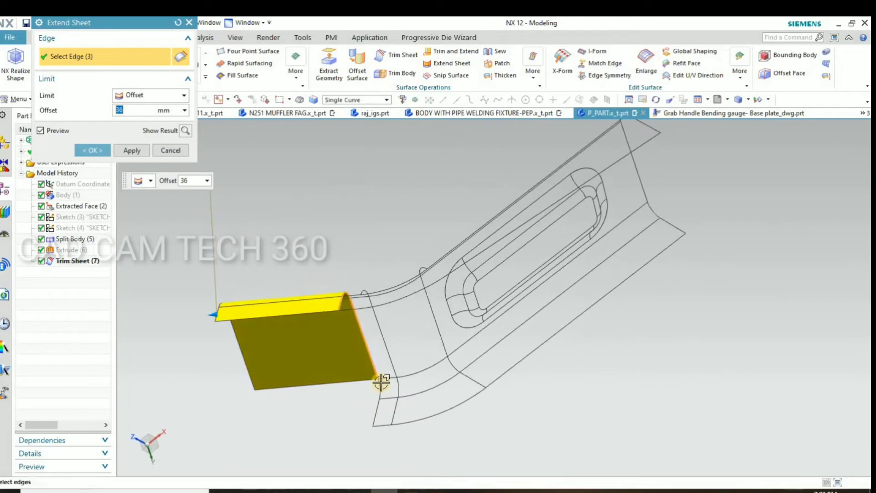
click(375, 396)
click(301, 380)
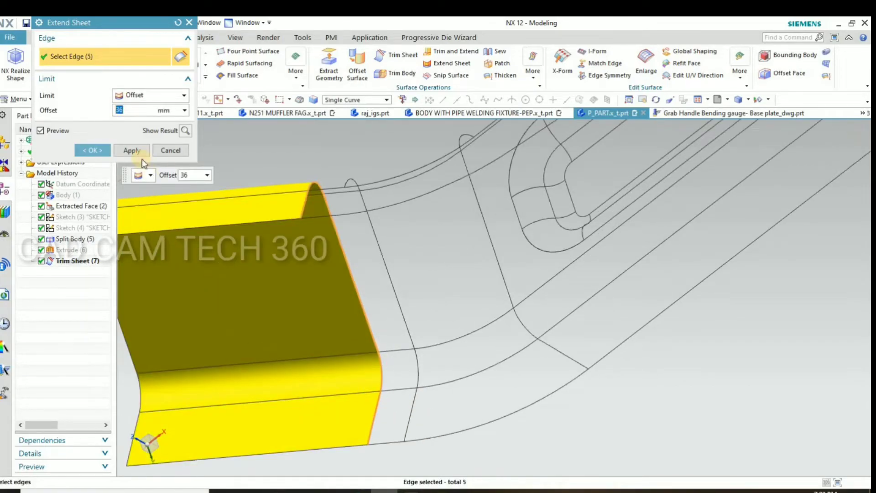
click(132, 150)
- Extend the opposite end's edges by 55 mm
scroll(283, 349, down, 3)
mouse_move(462, 328)
middle_down()
mouse_move(413, 284)
mouse_move(397, 230)
middle_up()
scroll(397, 230, up, 2)
scroll(441, 227, up, 2)
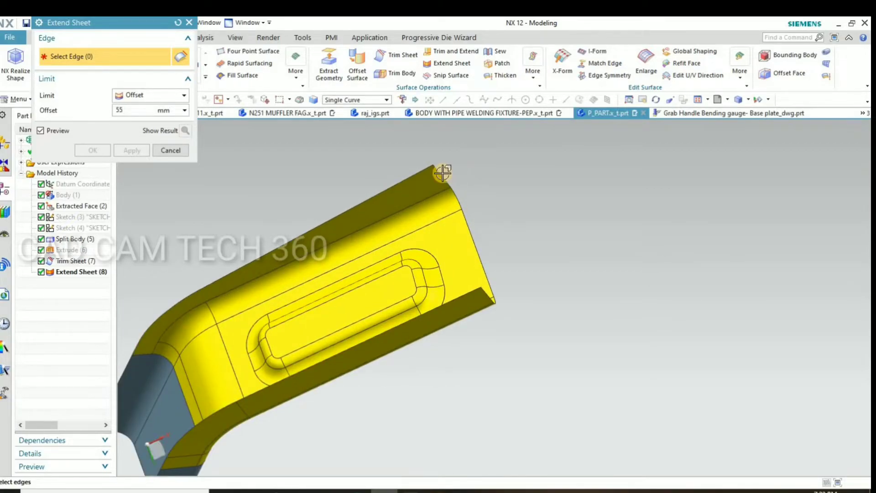
click(462, 192)
click(465, 231)
click(418, 237)
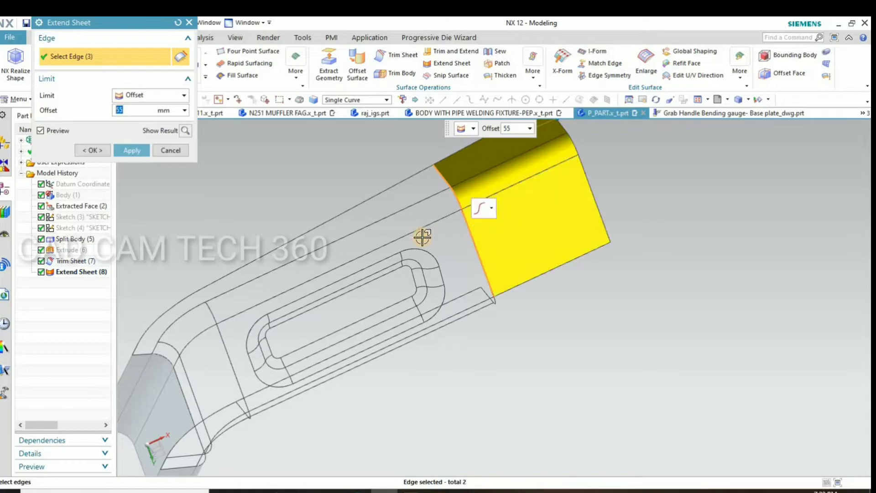
scroll(456, 288, down, 2)
mouse_move(457, 288)
middle_down()
mouse_move(474, 277)
mouse_move(416, 295)
middle_up()
scroll(474, 277, up, 3)
click(474, 277)
click(132, 150)
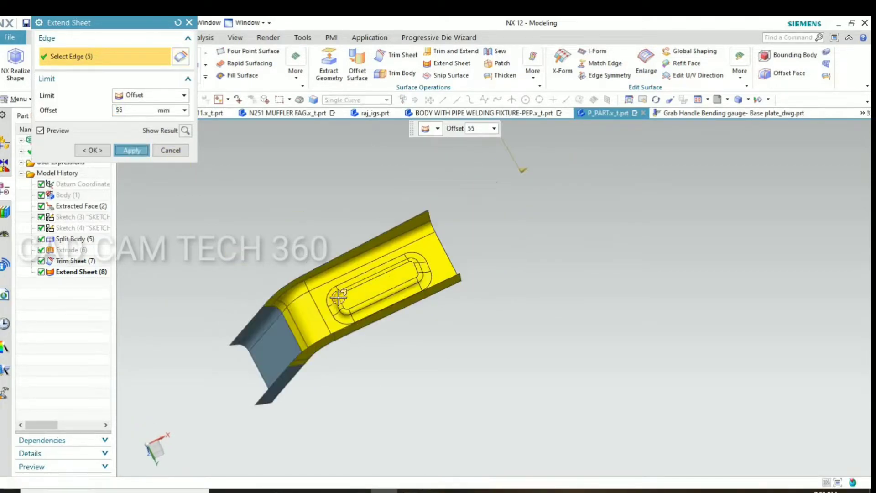
scroll(440, 292, down, 2)
mouse_move(411, 255)
middle_down()
mouse_move(425, 279)
mouse_move(303, 274)
middle_up()
- Select the long edges along the first side of the sheet for a 55 mm extension
scroll(298, 278, up, 2)
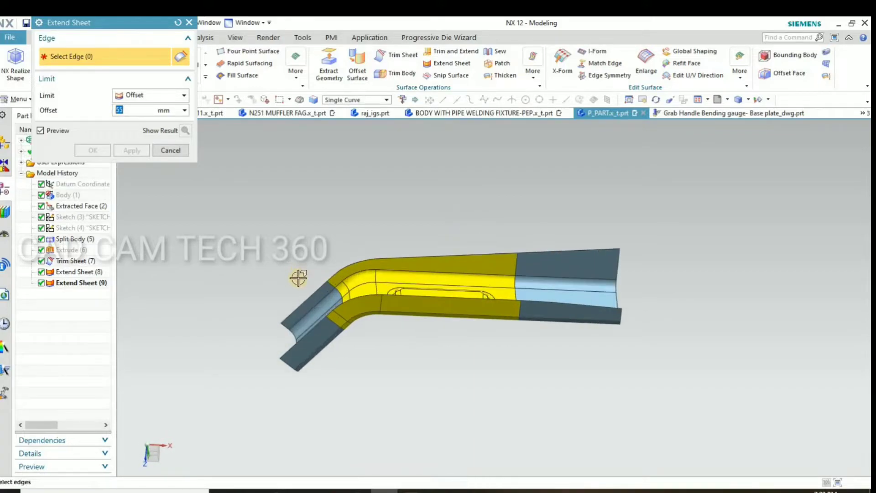
scroll(324, 299, up, 3)
click(320, 279)
scroll(319, 279, up, 1)
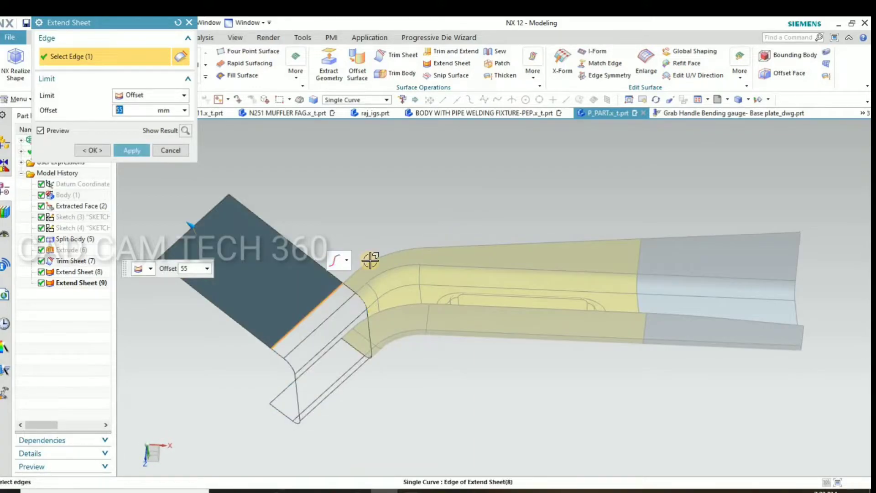
click(411, 242)
scroll(349, 281, up, 3)
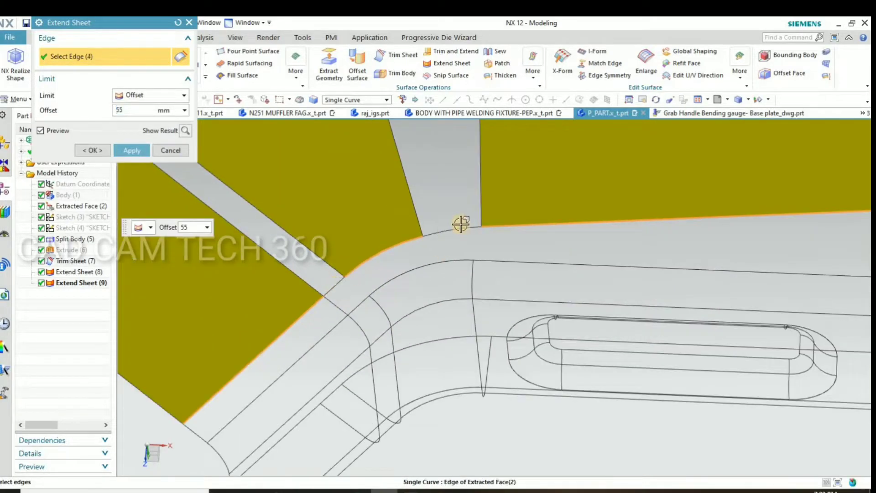
click(460, 225)
scroll(557, 260, down, 3)
click(555, 249)
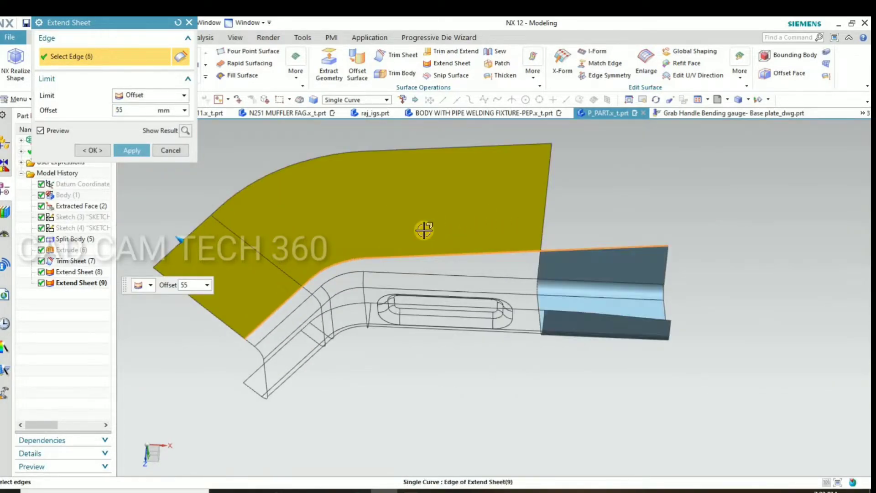
- Add the opposite side's long edges and create the 55 mm flange extension
mouse_move(424, 231)
middle_down()
mouse_move(425, 305)
mouse_move(393, 302)
mouse_move(367, 264)
middle_up()
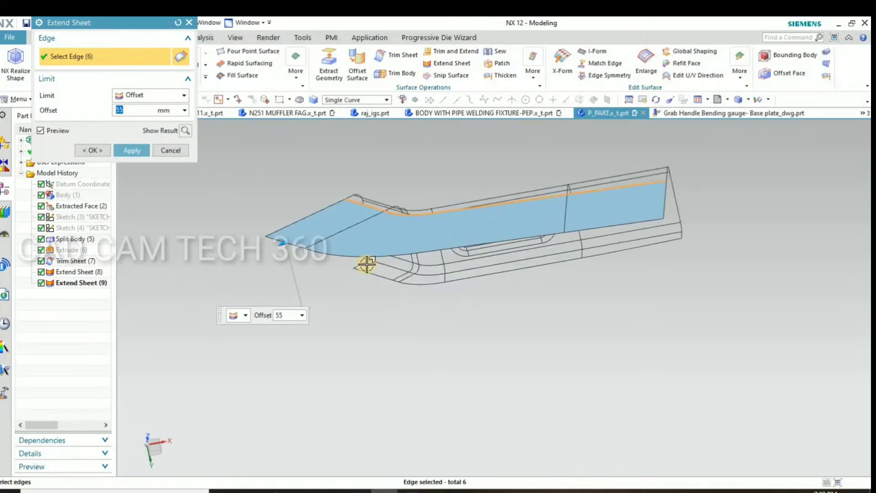
click(367, 264)
scroll(411, 267, up, 2)
scroll(457, 273, up, 2)
click(380, 314)
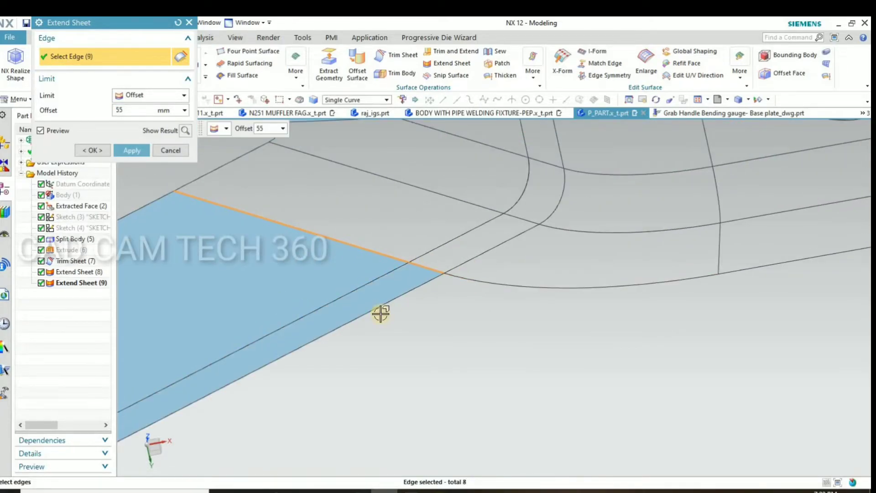
scroll(457, 292, down, 2)
click(532, 274)
scroll(612, 261, down, 2)
scroll(621, 263, down, 2)
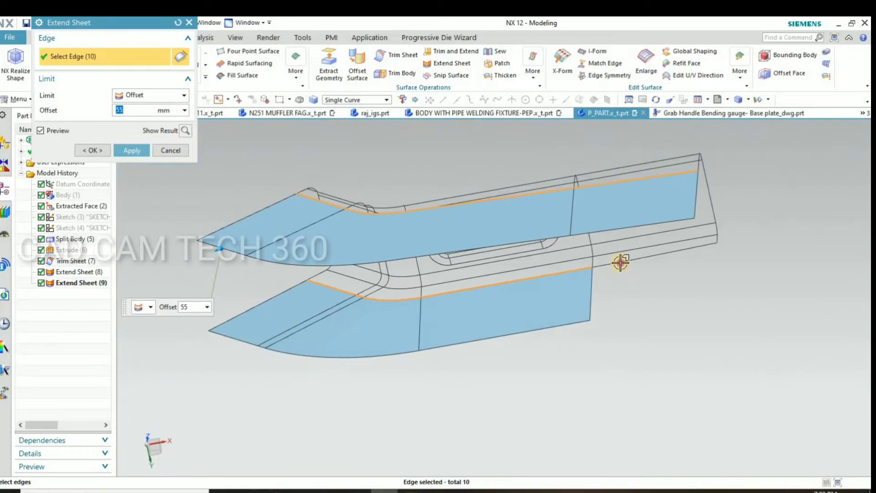
scroll(621, 263, up, 3)
click(511, 320)
scroll(512, 320, down, 5)
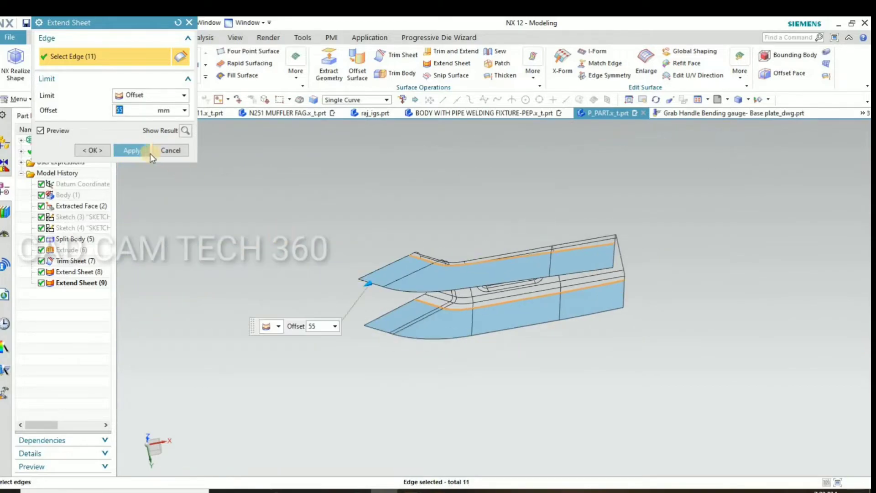
click(94, 150)
mouse_move(546, 377)
middle_down()
mouse_move(517, 302)
mouse_move(522, 122)
middle_up()
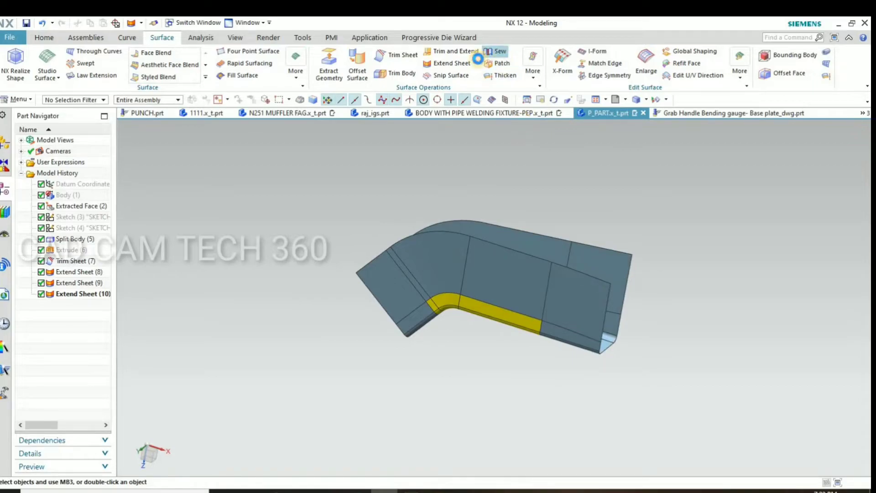
- Sew the yellow strip target to all the extended tool sheets as one solid body
click(456, 301)
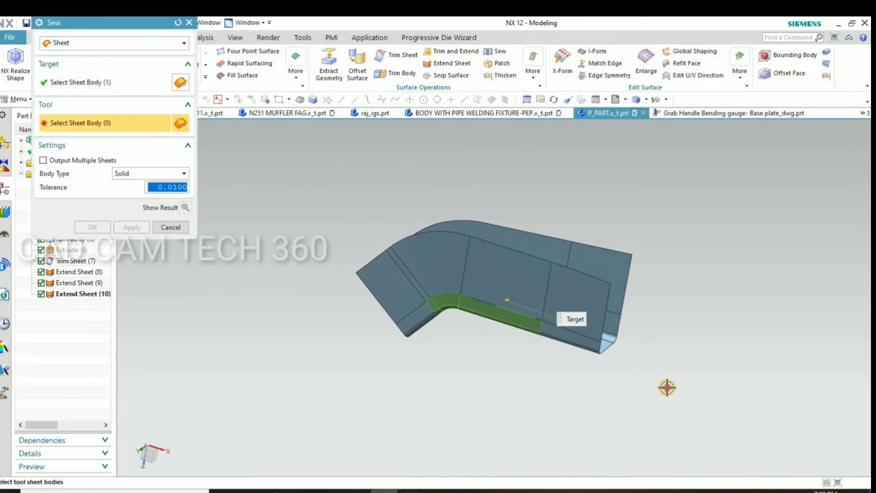
drag(325, 177, 673, 381)
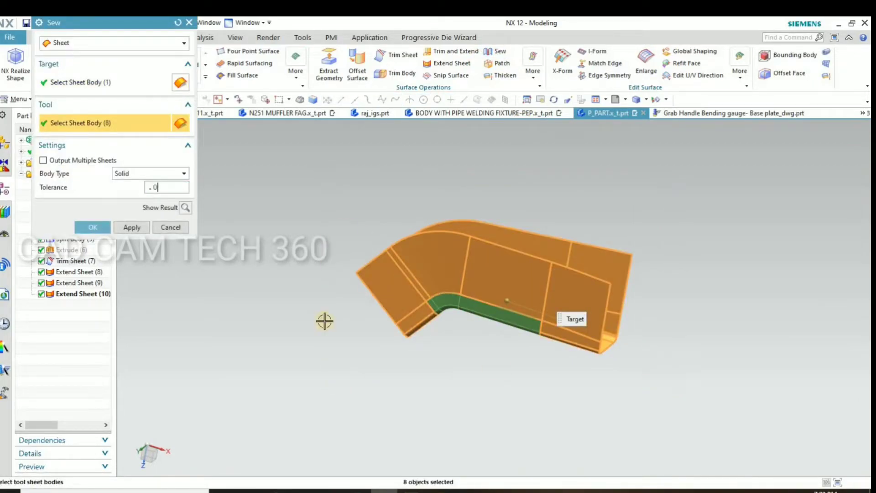
middle_click(150, 276)
middle_drag(448, 300, 440, 270)
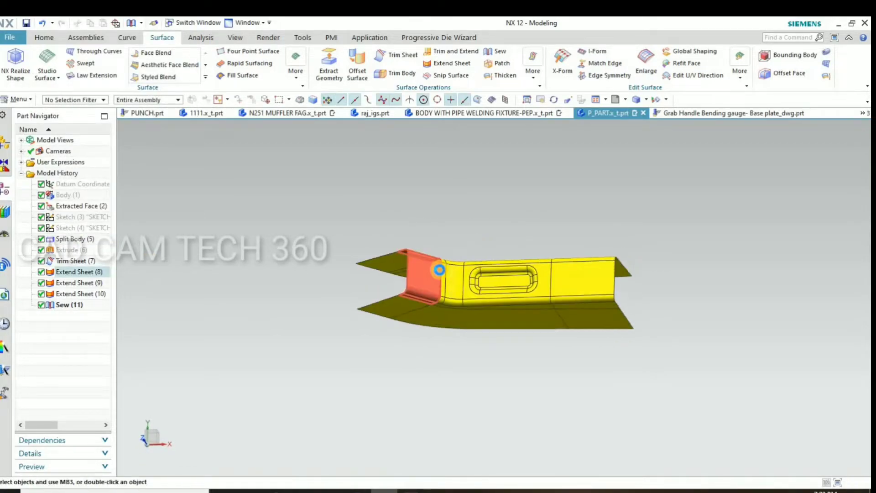
key(ctrl+alt+t)
scroll(10, 56, up, 3)
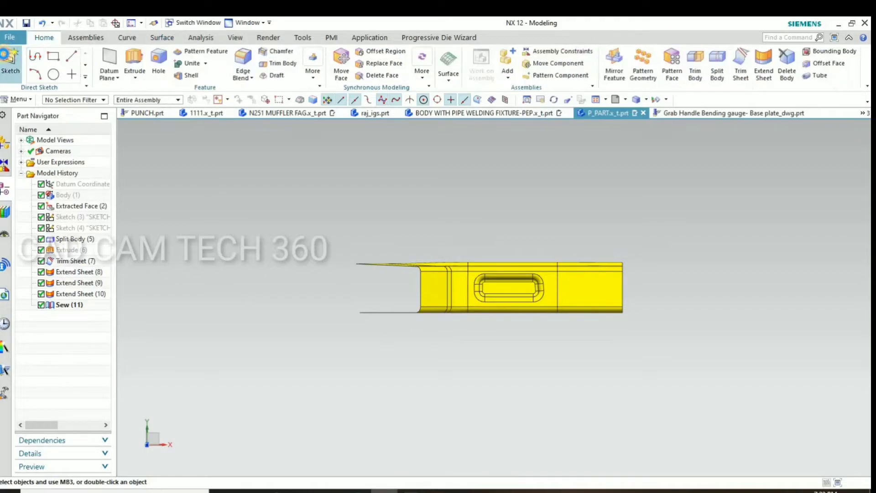
- On the part's end face, sketch a 157 × 79 mm rectangle around the part and finish the sketch
click(586, 290)
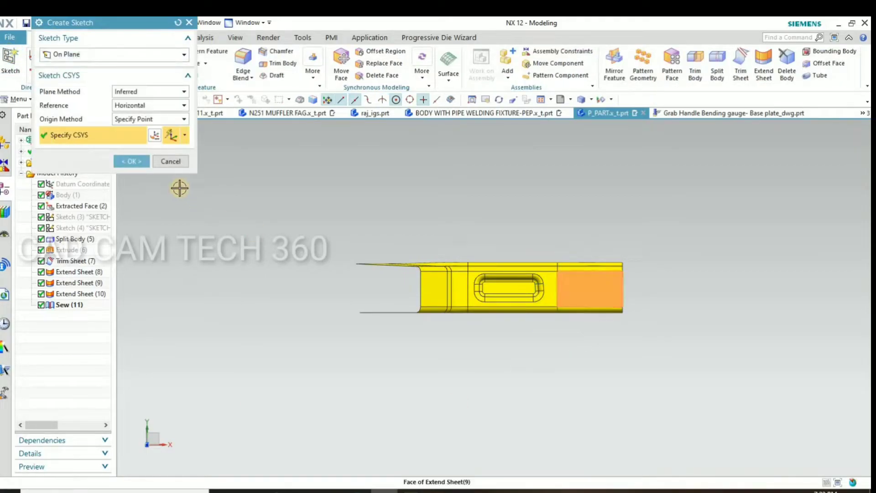
click(135, 160)
key(r)
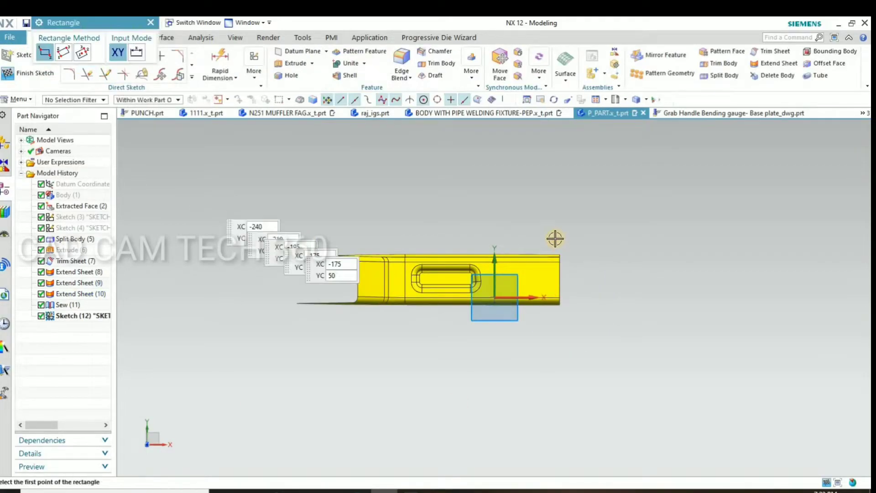
click(548, 321)
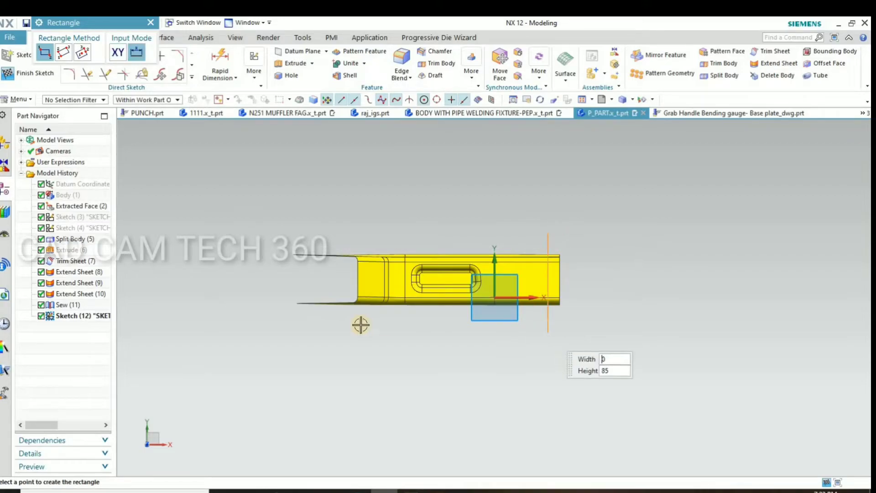
scroll(364, 324, up, 2)
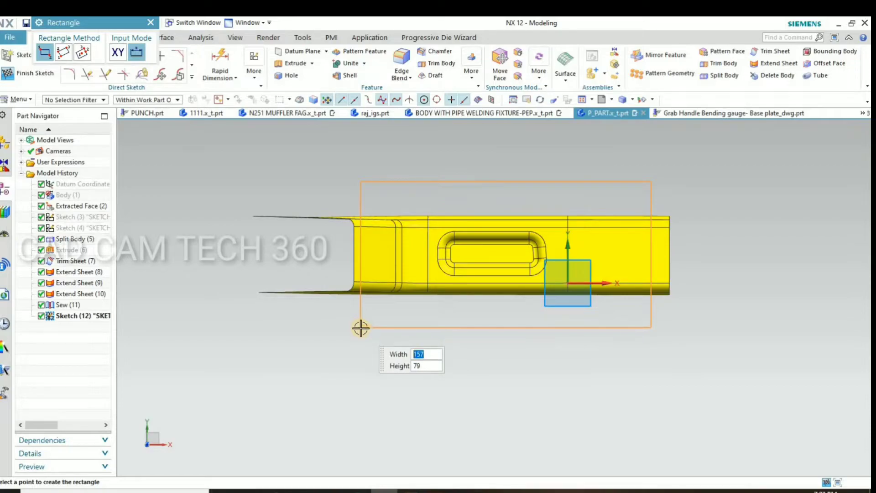
click(354, 360)
key(Escape)
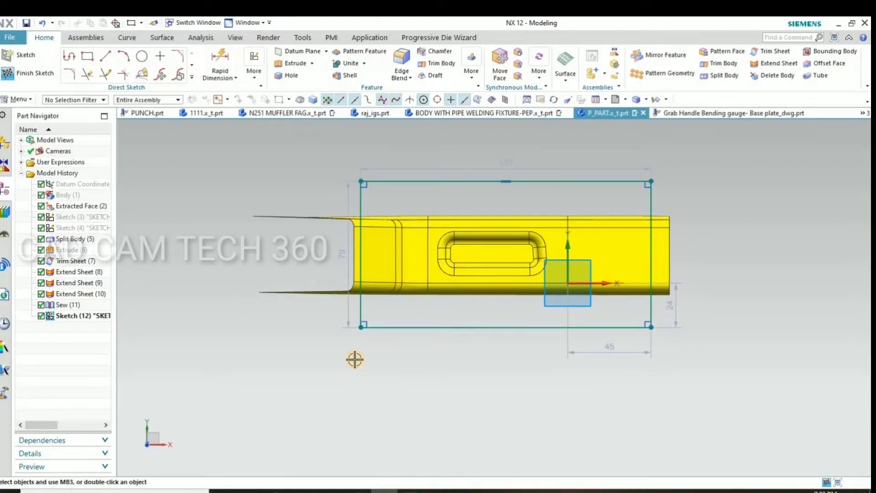
key(ctrl+q)
middle_drag(405, 237, 387, 310)
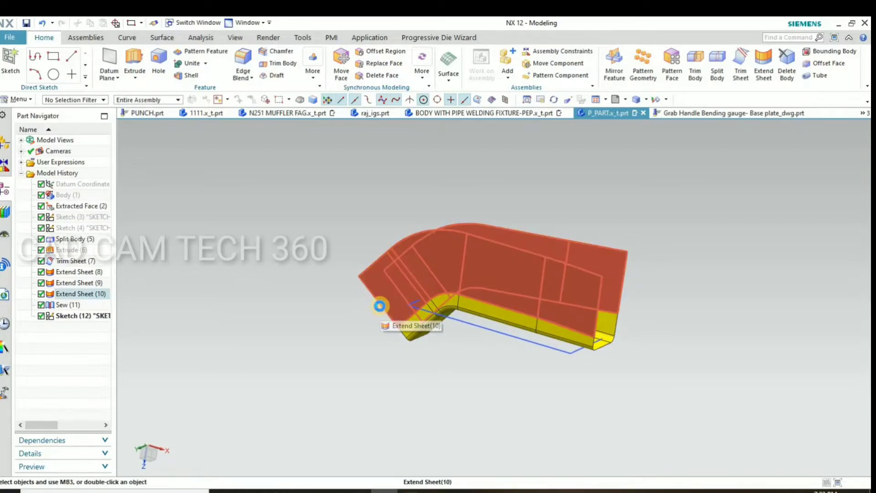
- Extrude the 157 × 79 rectangle from -23 to 65 mm into a solid block
key(x)
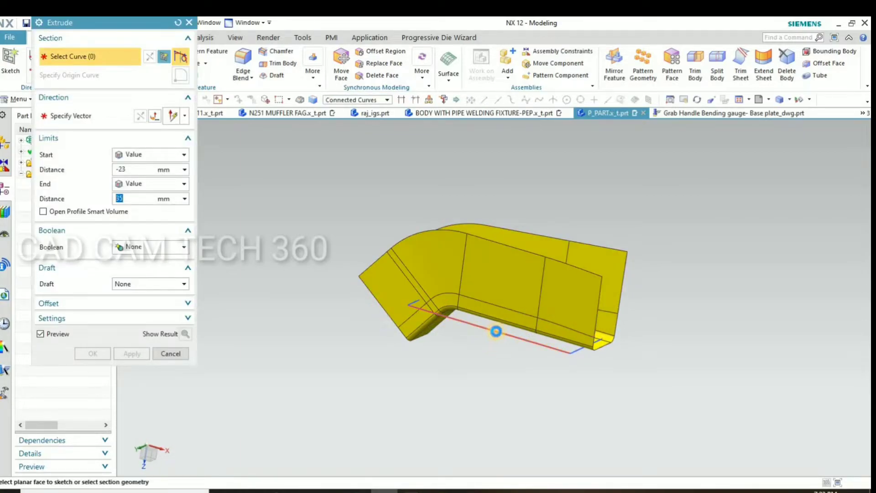
click(495, 331)
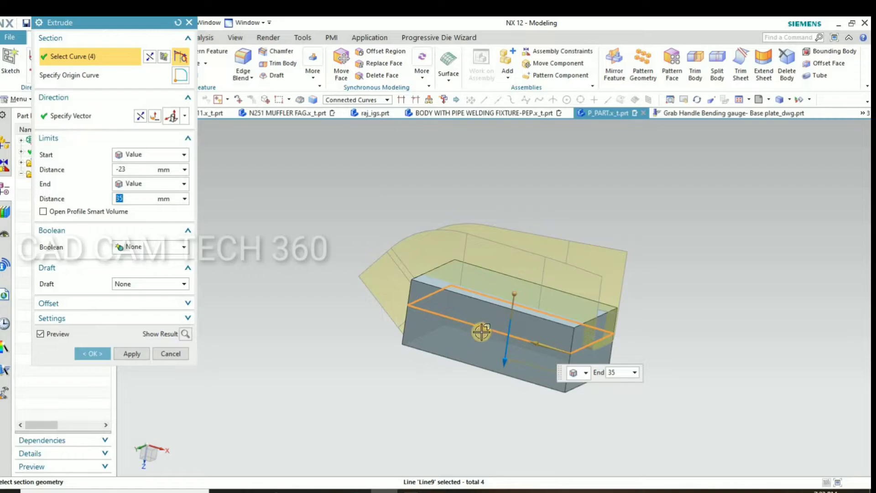
middle_drag(456, 355, 521, 356)
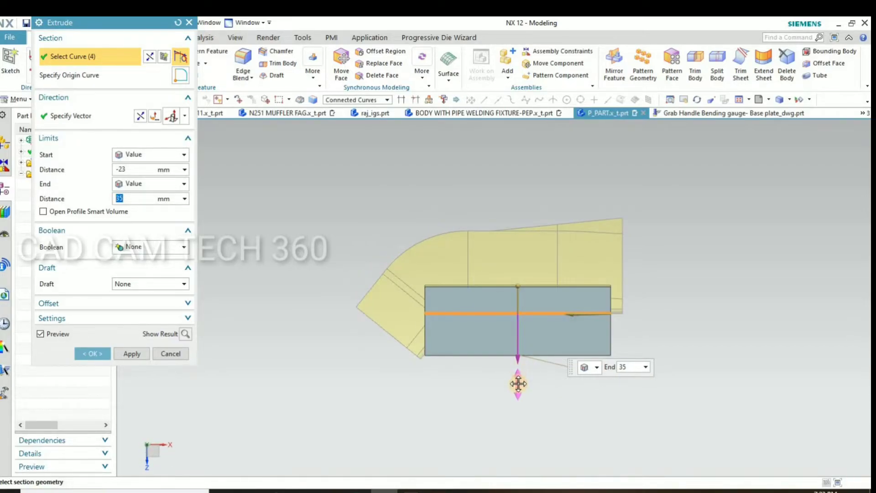
drag(518, 383, 518, 419)
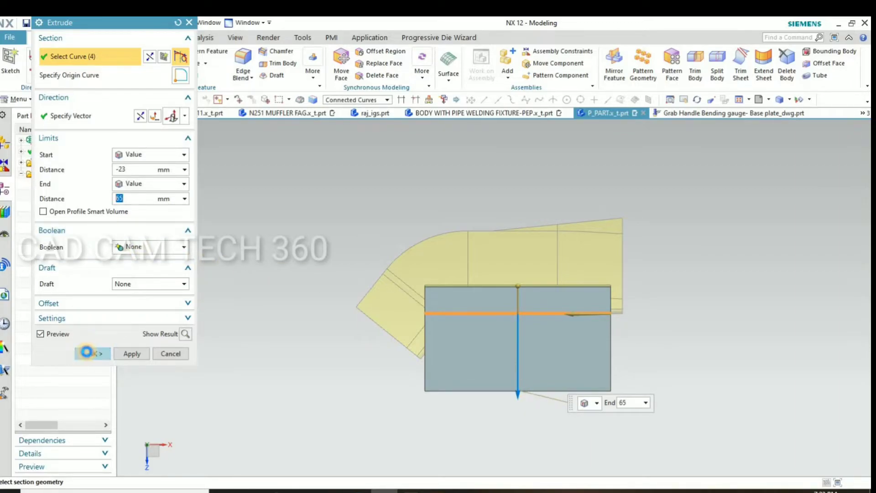
click(87, 353)
middle_drag(284, 246, 295, 236)
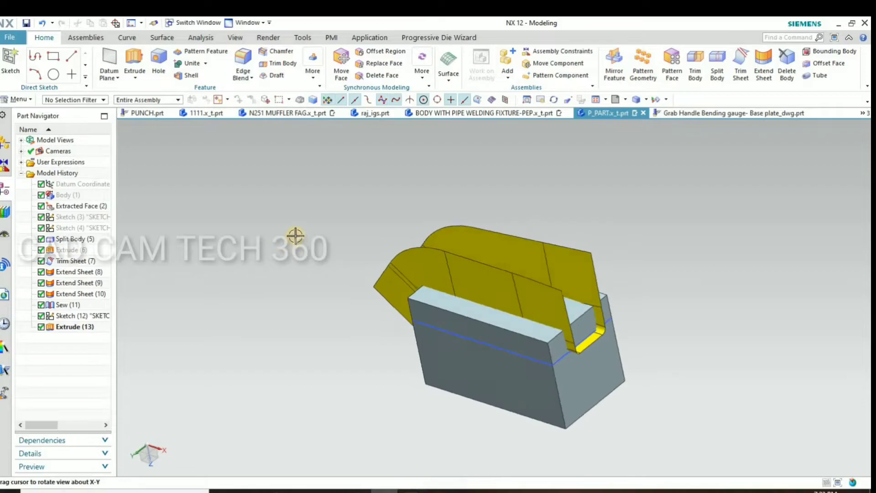
- Trim the block with the sewn surface sheets, reversing the direction to keep the cavity side
click(281, 64)
click(478, 273)
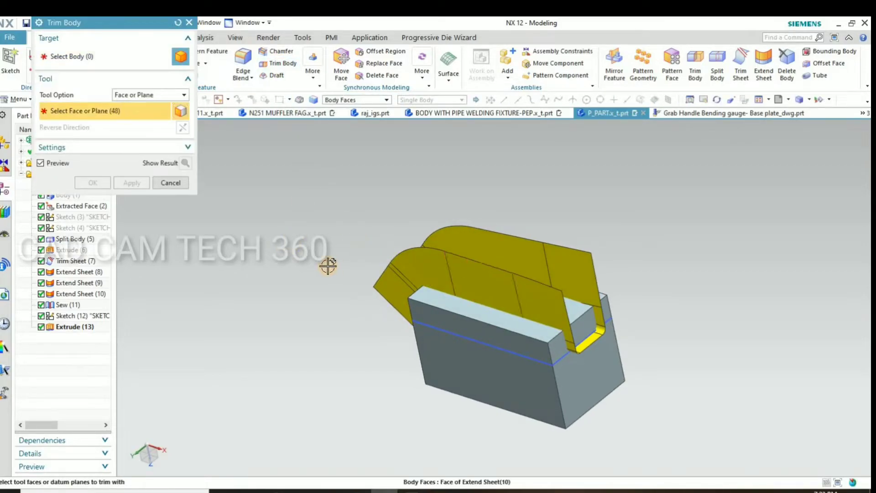
click(574, 303)
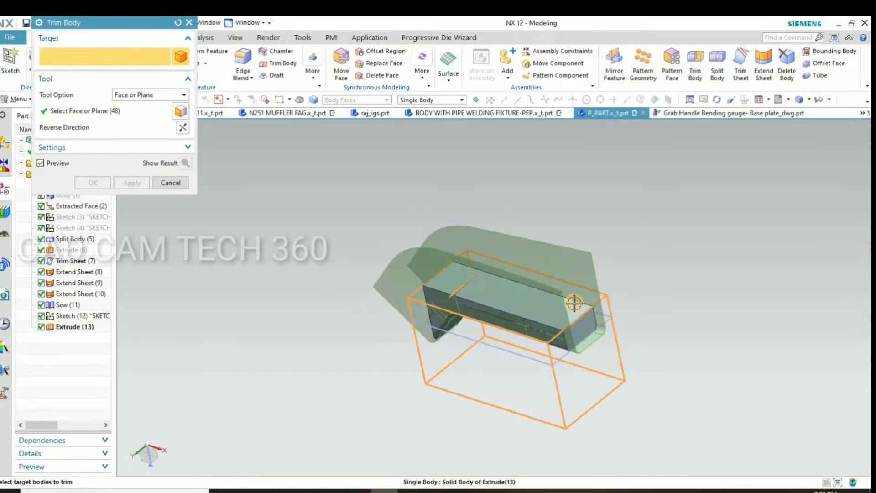
click(183, 128)
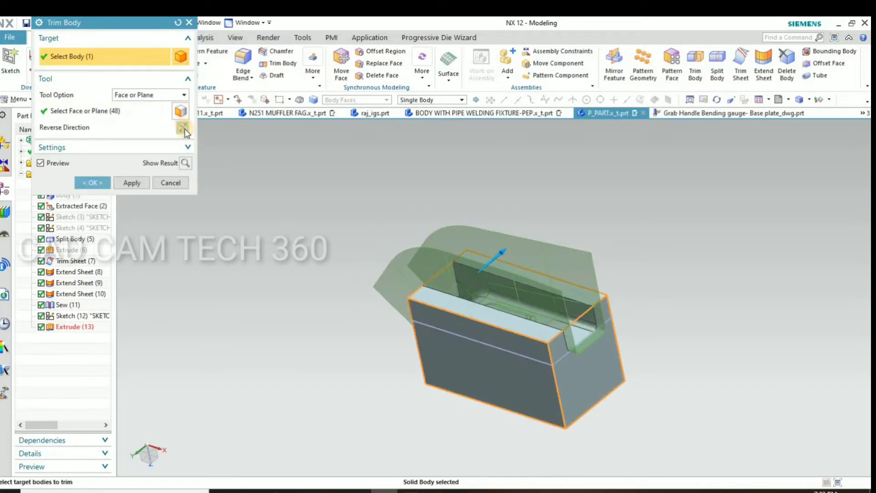
click(89, 184)
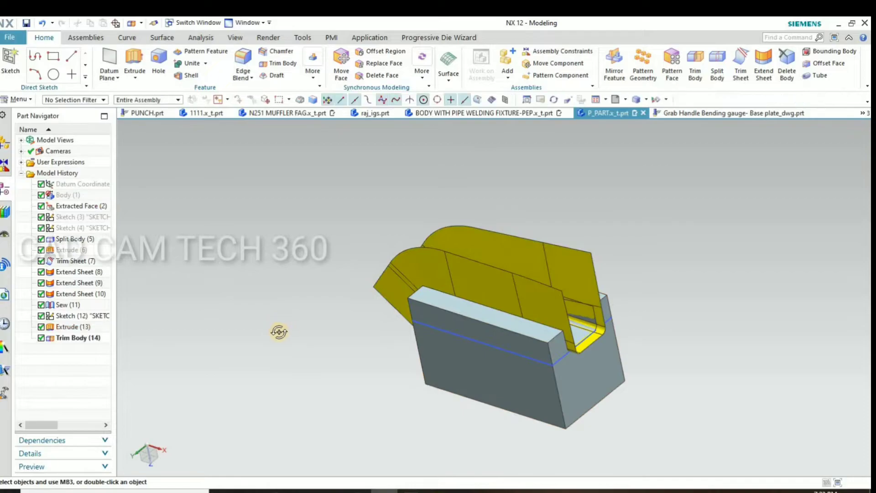
mouse_move(277, 330)
middle_down()
mouse_move(418, 252)
mouse_move(430, 232)
middle_up()
- Hide the surface sheets, show the part body again, and fit the block in view
click(420, 240)
scroll(413, 243, up, 2)
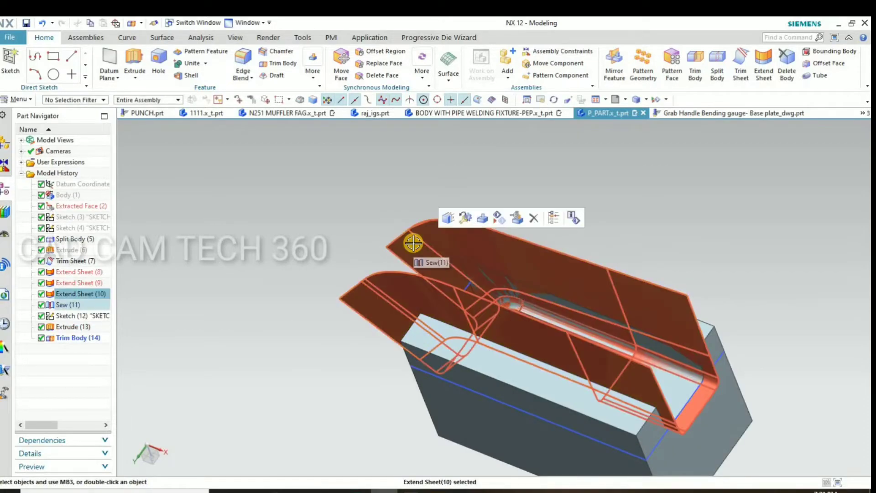
key(ctrl+b)
middle_drag(370, 260, 384, 273)
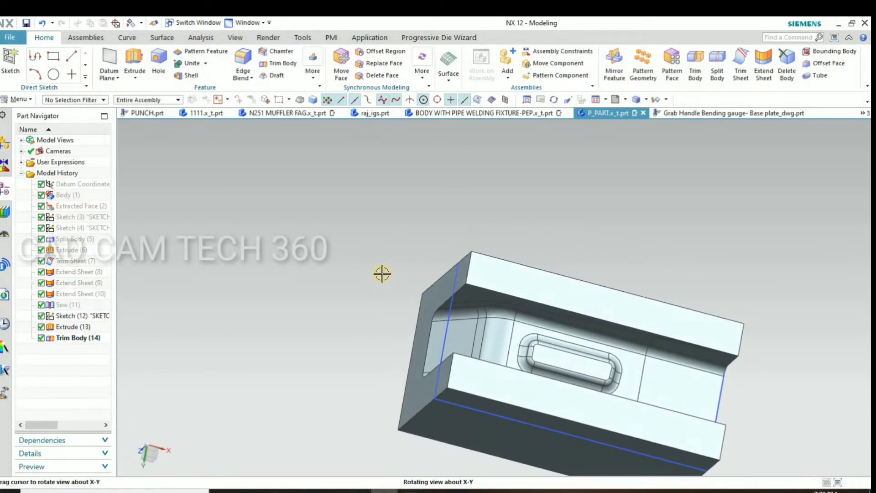
key(ctrl+shift+k)
click(525, 320)
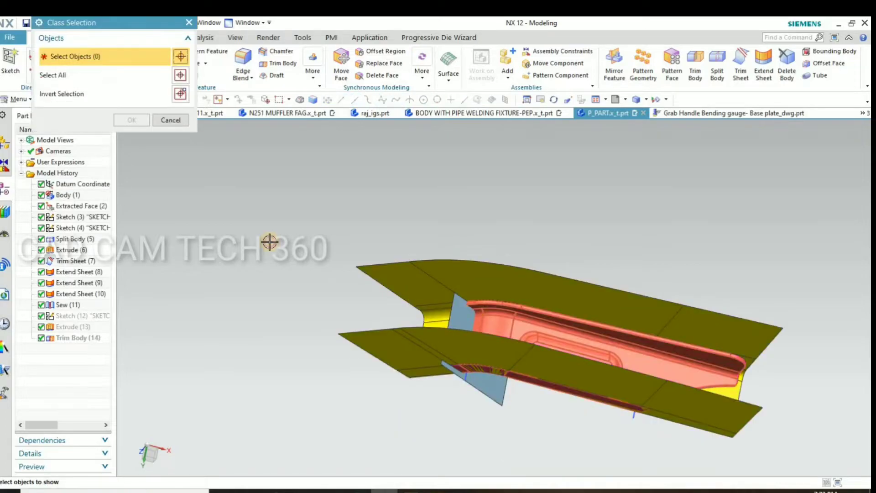
middle_click(360, 213)
middle_drag(354, 205, 344, 182)
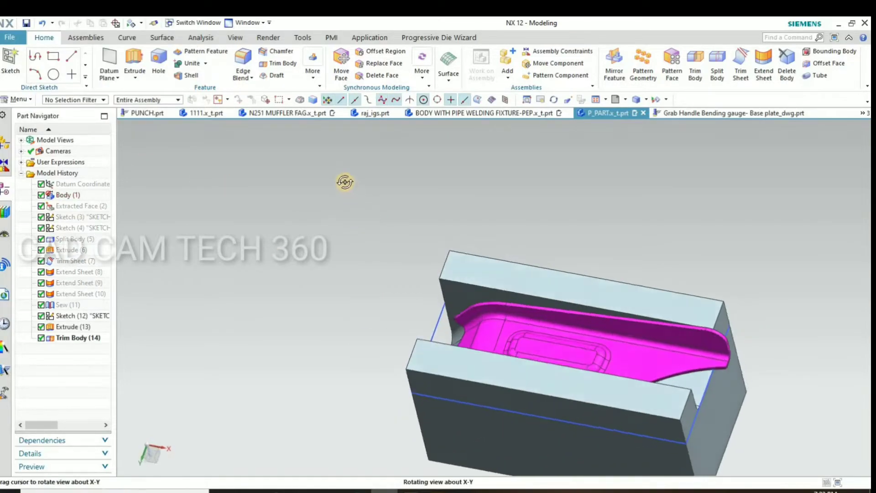
key(ctrl+f)
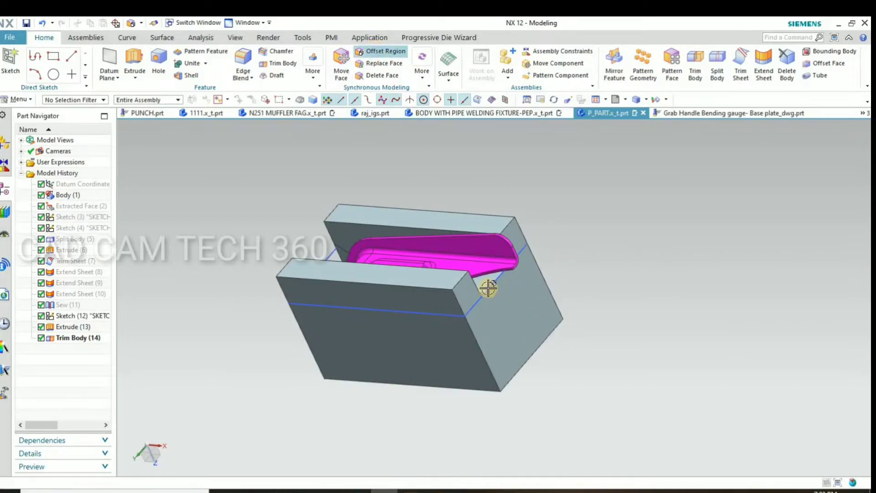
- Offset the block's angled end face outward by 20 mm
click(506, 310)
drag(518, 310, 547, 326)
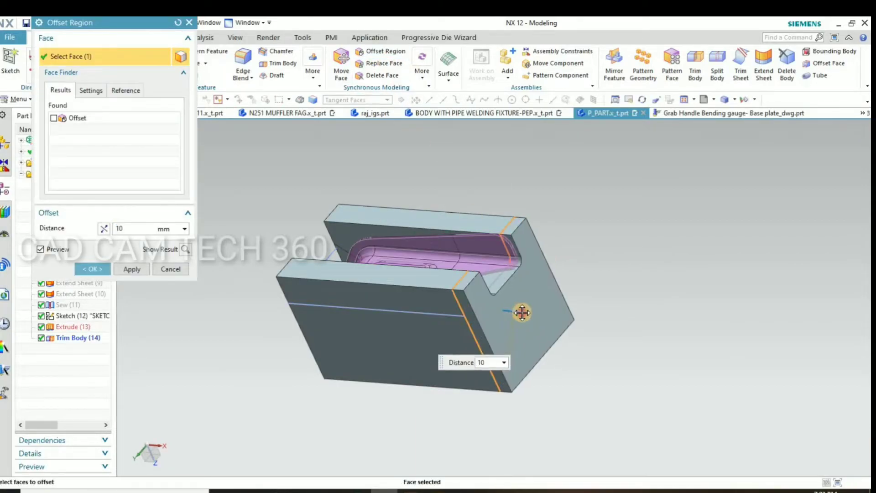
click(130, 270)
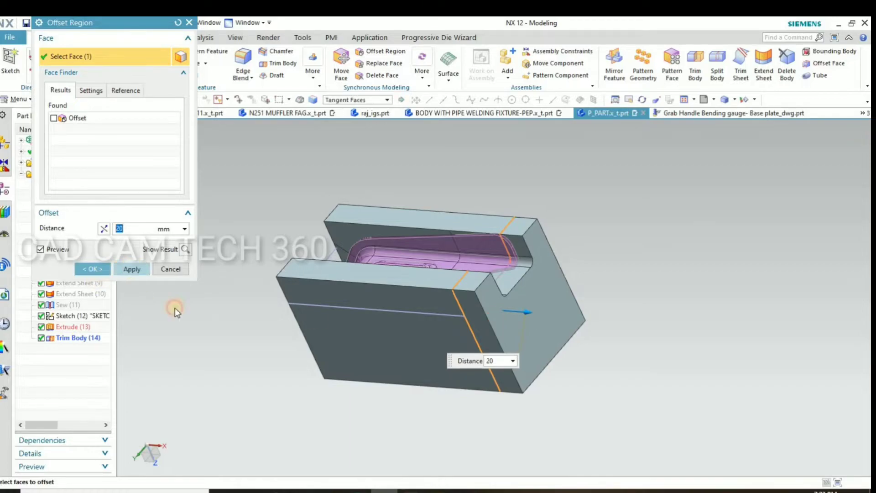
mouse_move(402, 366)
middle_down()
mouse_move(450, 338)
mouse_move(464, 352)
mouse_move(456, 364)
mouse_move(444, 356)
mouse_move(454, 334)
mouse_move(452, 364)
mouse_move(444, 345)
mouse_move(378, 332)
middle_up()
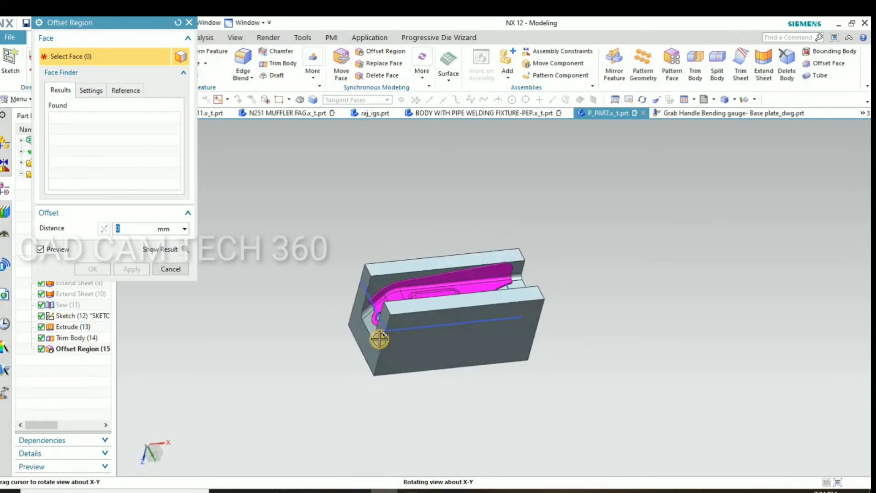
click(164, 268)
- Measure the 2 mm gap between the part face and the cavity wall
middle_drag(212, 307, 447, 268)
scroll(333, 284, up, 5)
scroll(333, 284, up, 3)
click(201, 37)
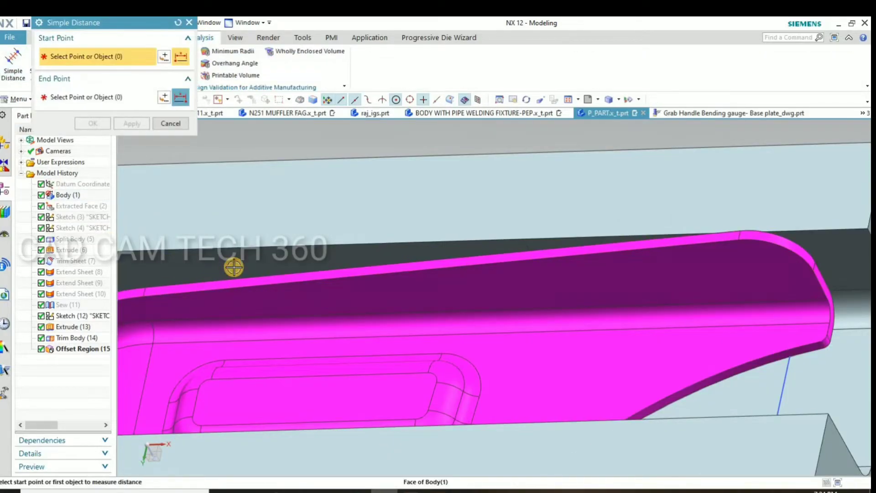
click(219, 292)
click(215, 276)
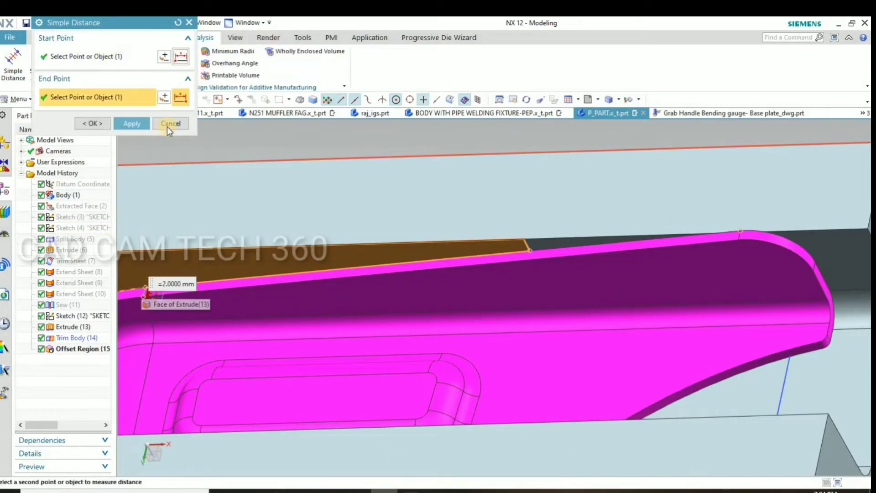
key(Escape)
scroll(548, 239, down, 6)
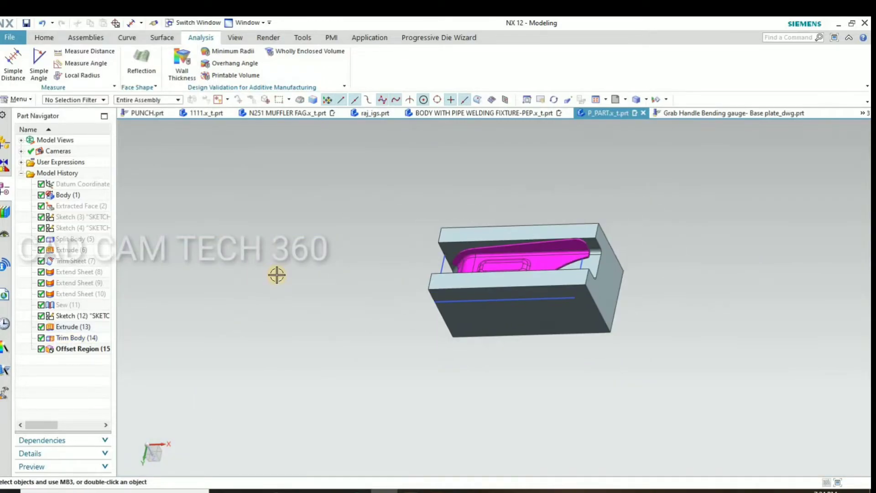
key(ctrl+shift+k)
- Show the surface sheets again alongside the block
click(522, 217)
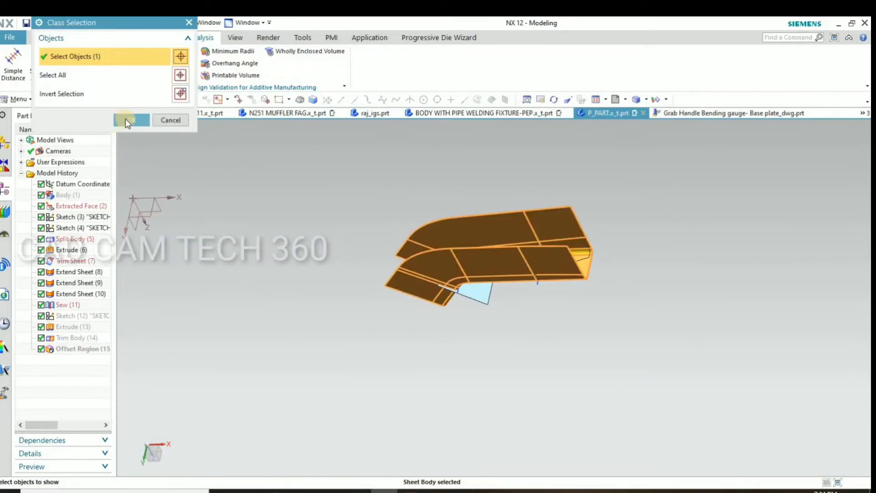
middle_click(530, 196)
key(ctrl+shift+u)
scroll(405, 217, up, 5)
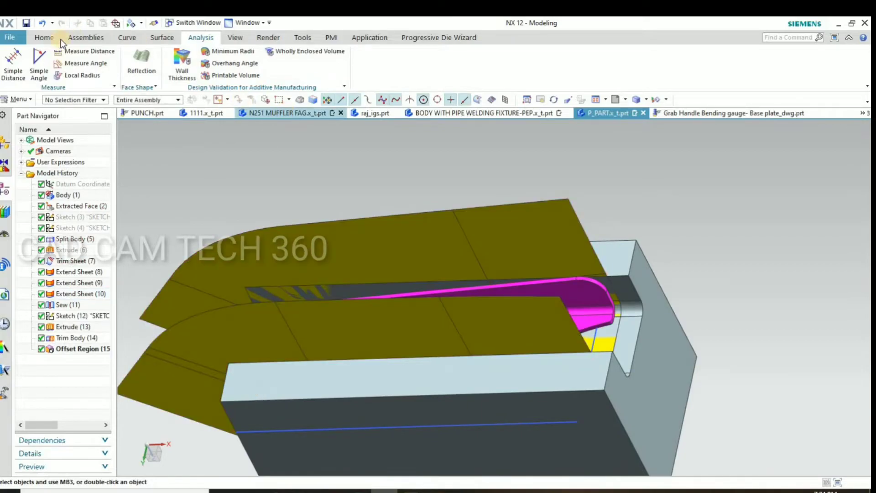
- Offset the sheet faces 2 mm to the flipped side as Offset Surface (16)
click(155, 39)
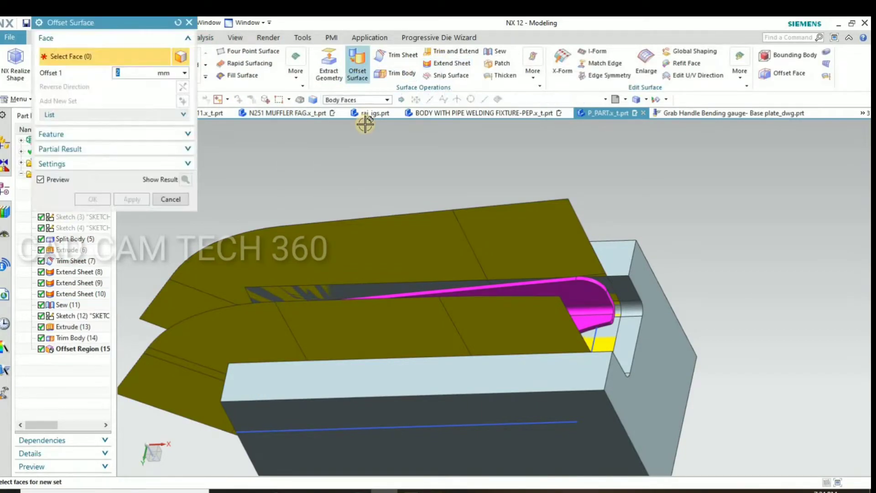
click(338, 222)
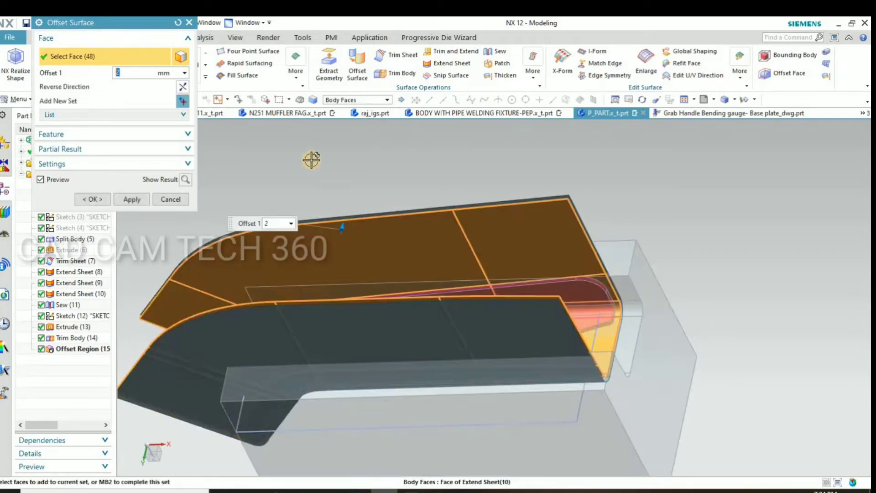
click(183, 87)
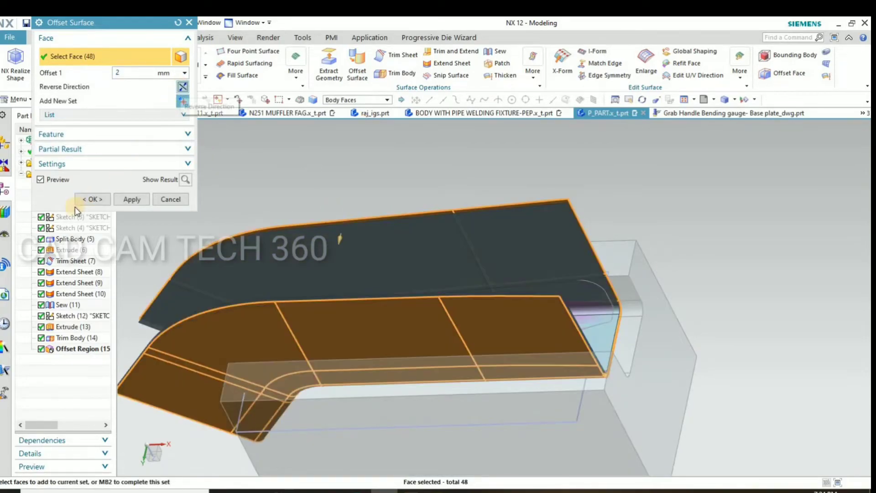
click(89, 198)
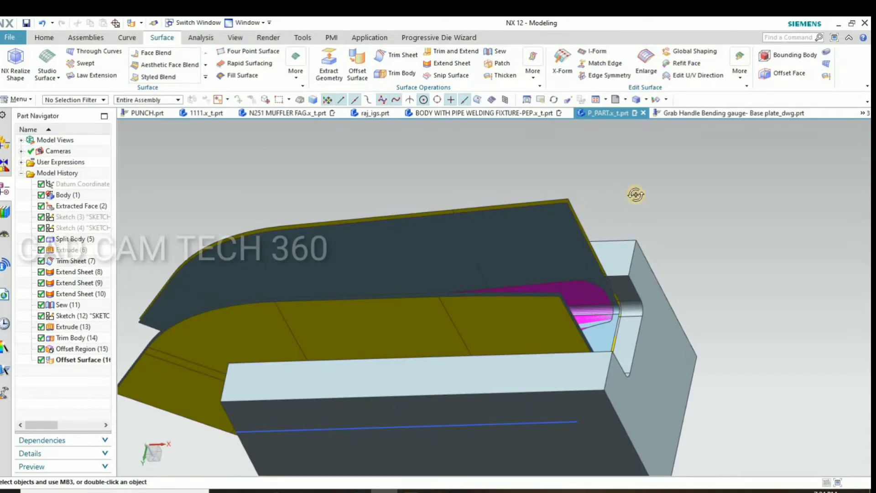
middle_drag(636, 195, 675, 177)
scroll(301, 335, up, 5)
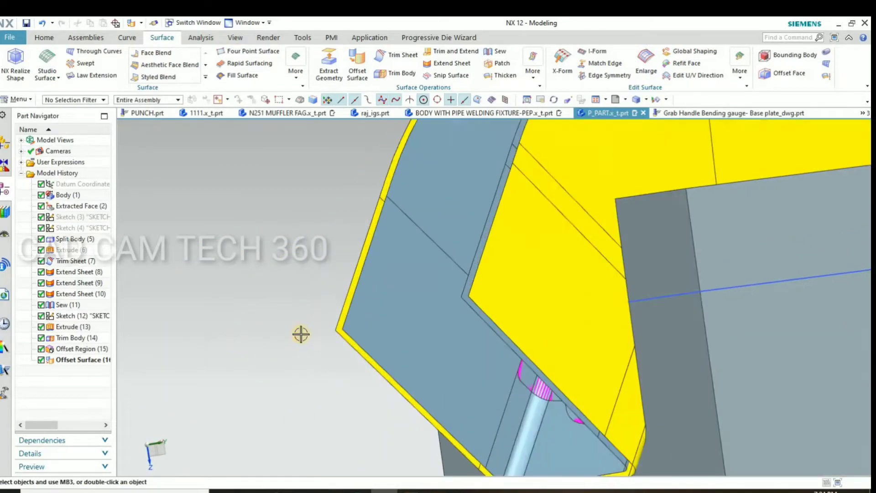
scroll(302, 334, up, 3)
- Select the extended sheet surface, then clear the selection and orbit to the block's front
click(382, 319)
scroll(241, 329, down, 6)
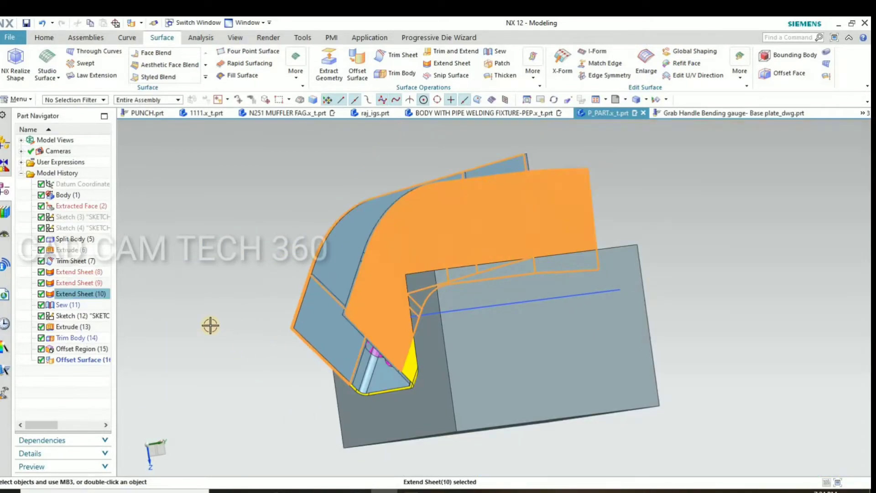
scroll(210, 326, down, 3)
key(Escape)
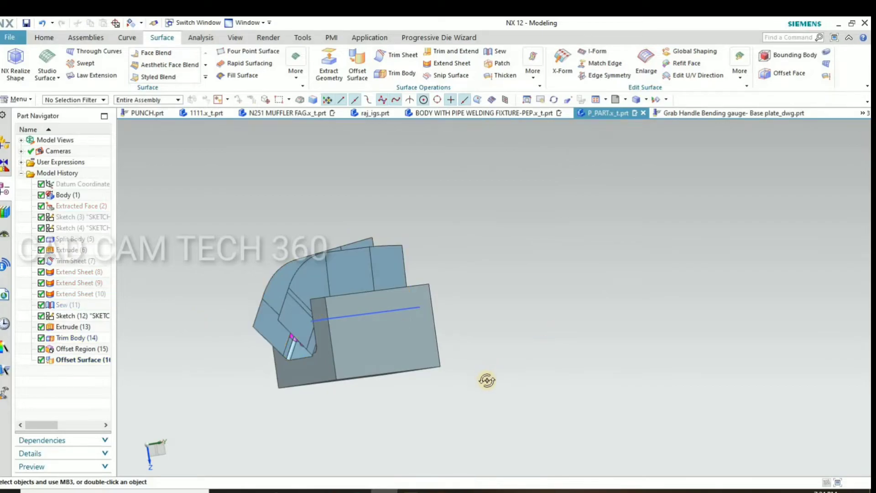
middle_drag(485, 377, 507, 377)
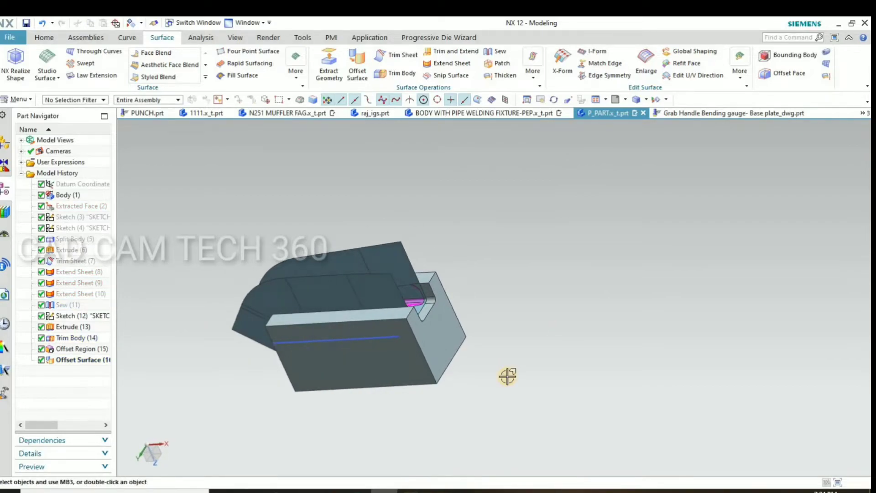
- Extrude the connected sketch lines from -35 to 65 mm into a new block
key(x)
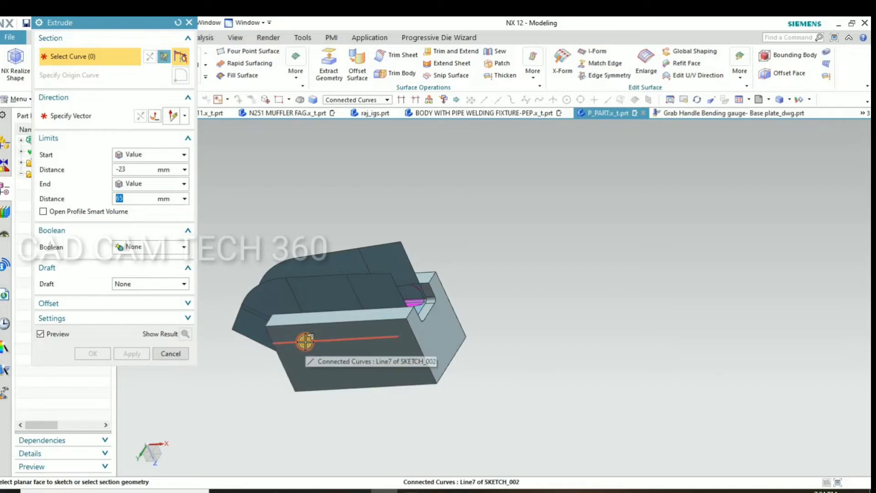
click(305, 342)
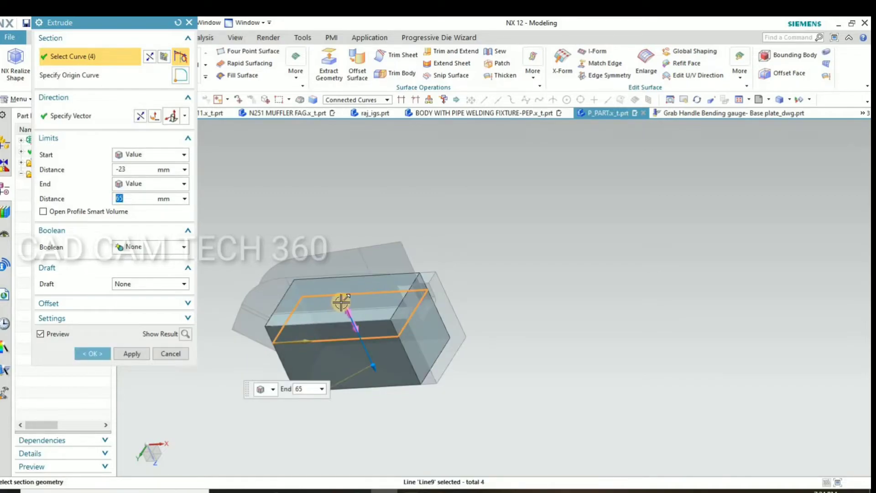
drag(343, 294, 344, 293)
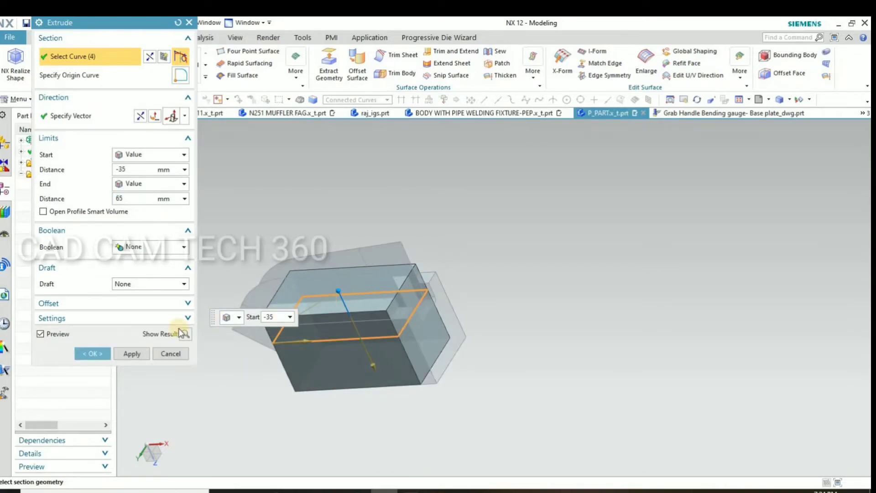
click(92, 354)
middle_click(195, 311)
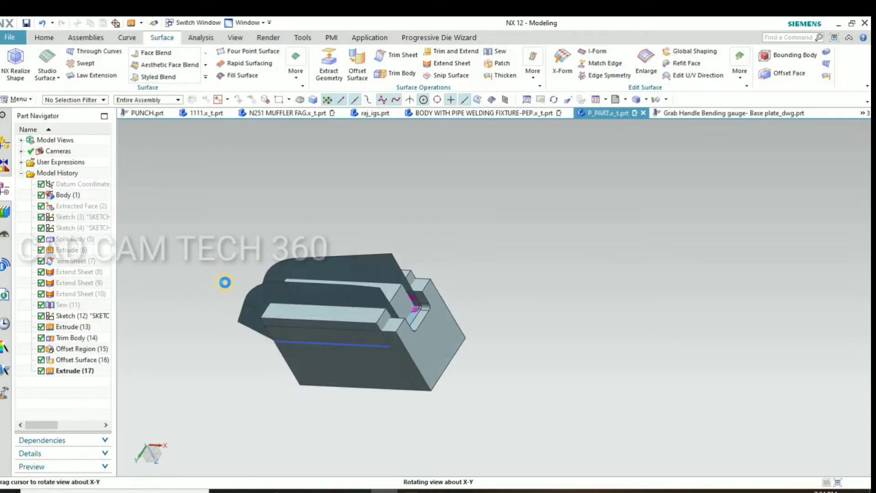
scroll(231, 276, up, 5)
- Trim the new block with the 2 mm offset surface, then hide that surface
click(400, 73)
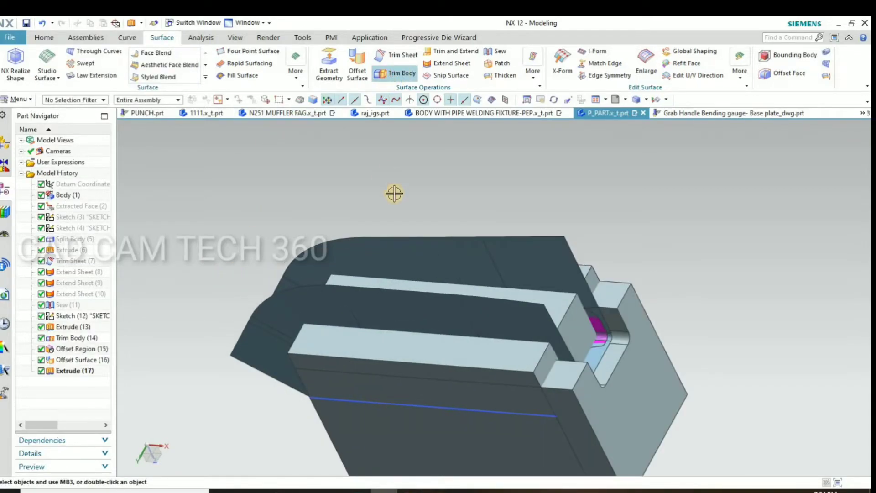
click(524, 297)
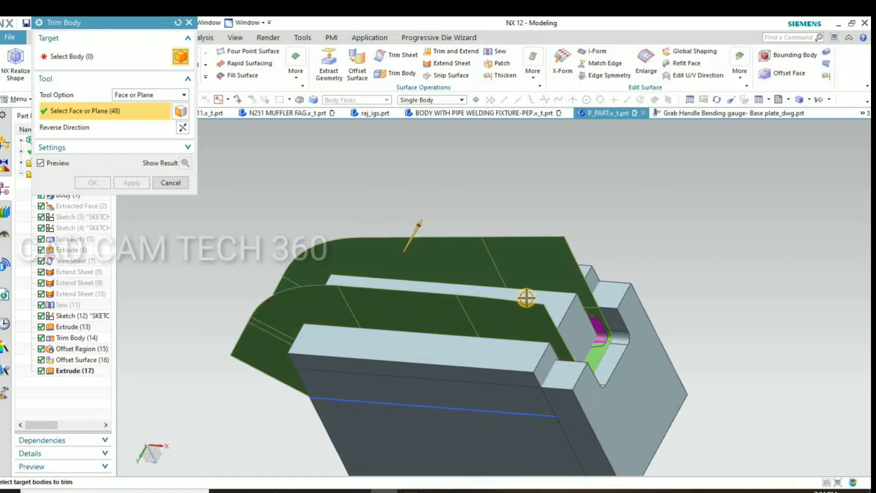
click(389, 239)
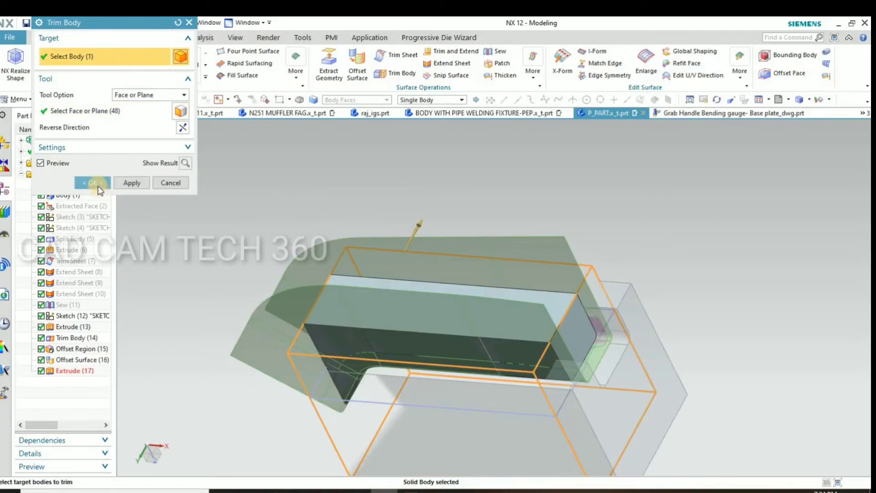
click(96, 182)
click(411, 227)
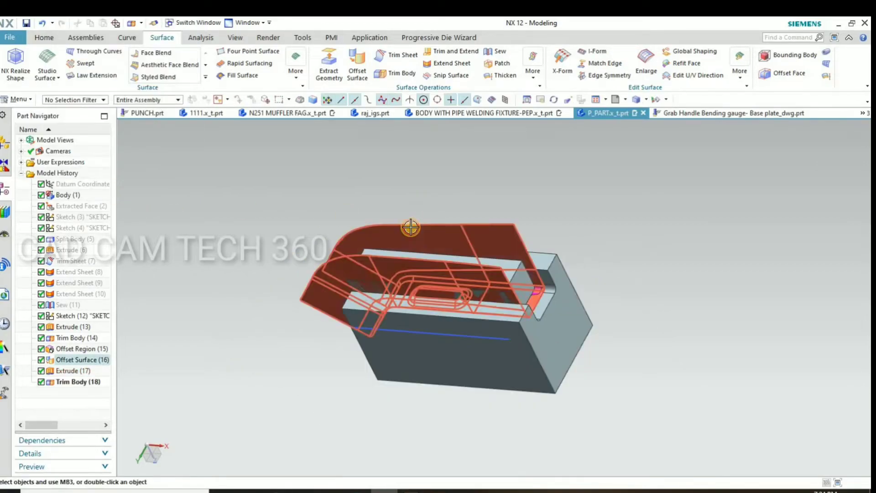
key(ctrl+b)
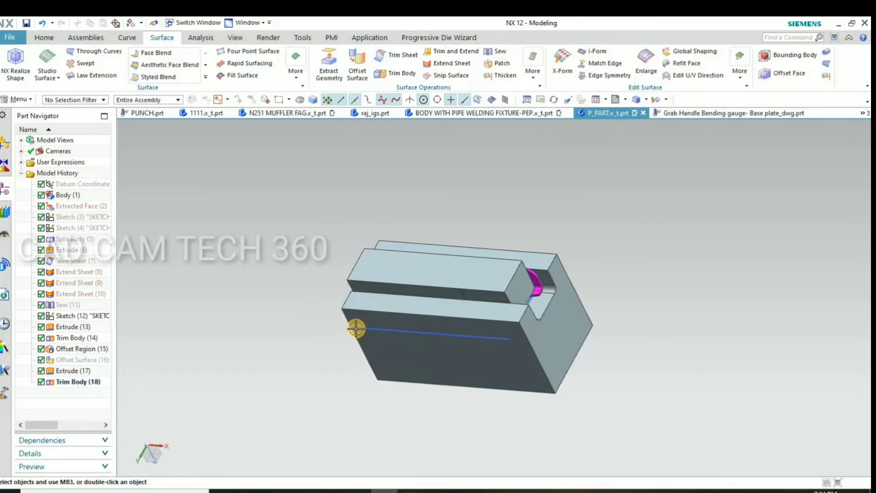
mouse_move(564, 290)
middle_down()
mouse_move(573, 310)
mouse_move(566, 319)
middle_up()
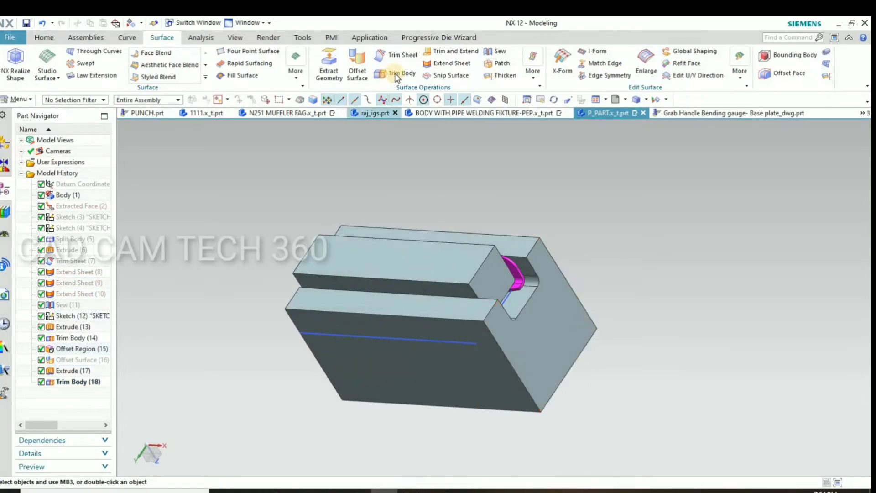
- Replace the punch's end face with the die's right end face so they are flush
scroll(407, 86, up, 3)
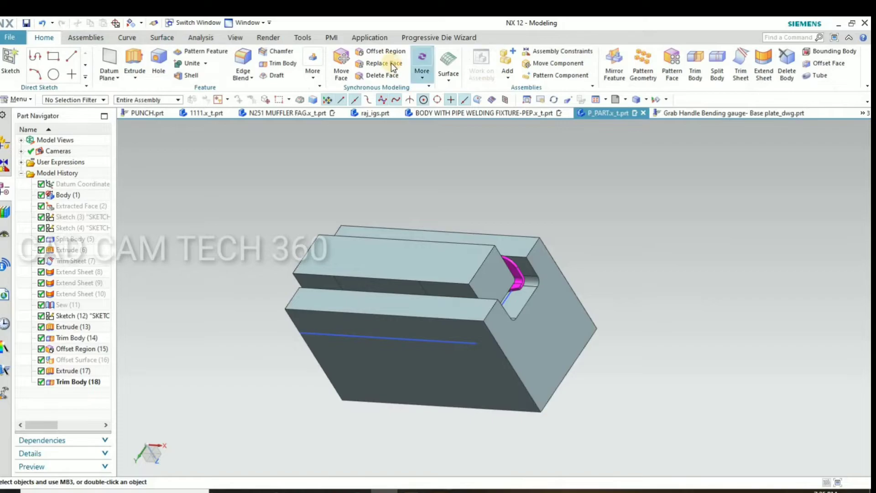
click(479, 275)
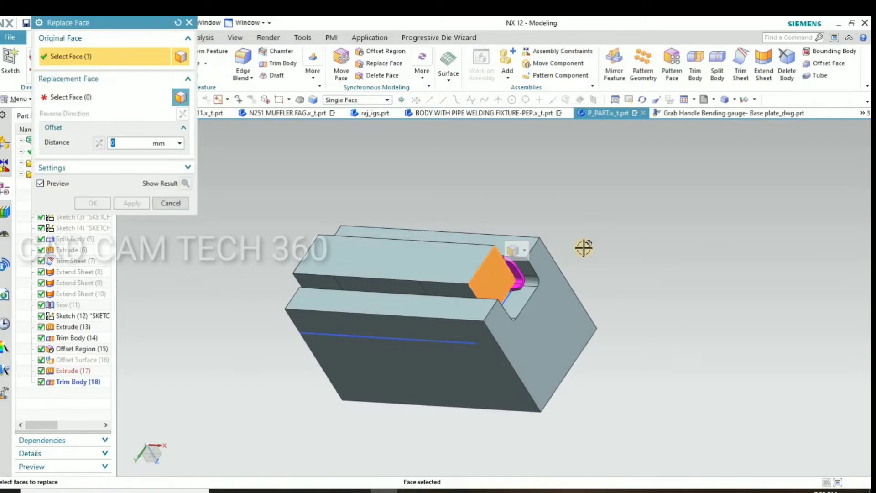
click(549, 309)
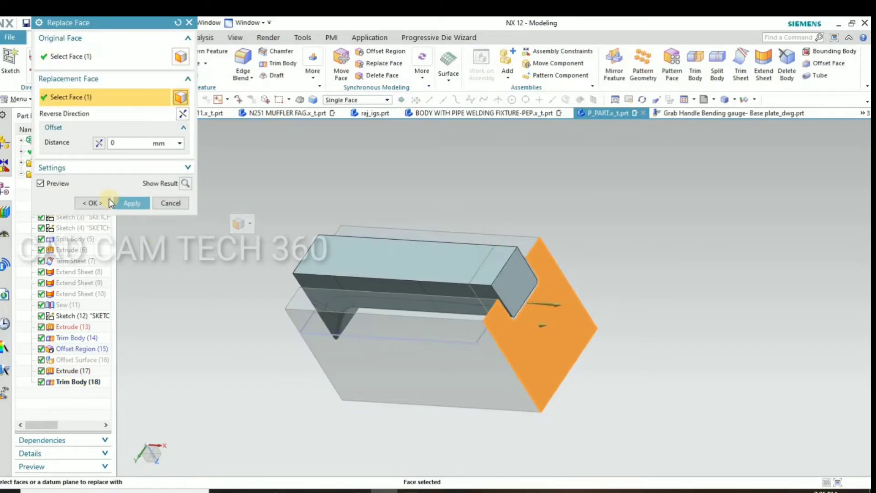
click(109, 205)
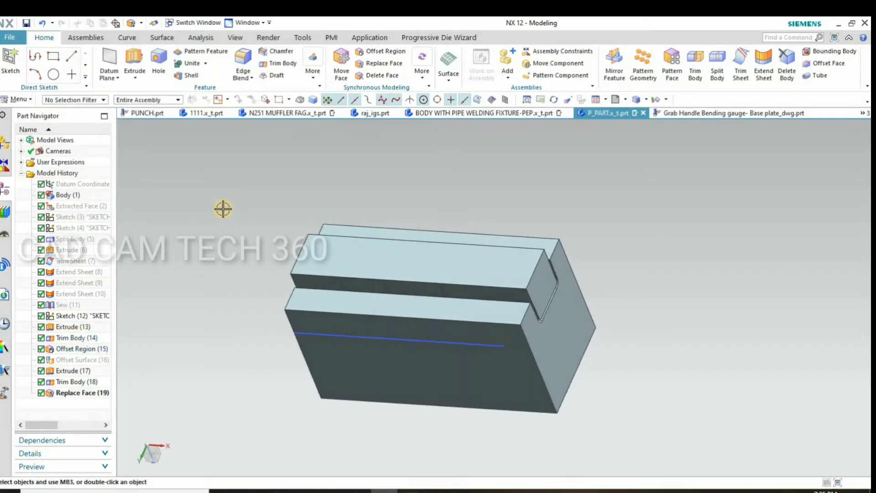
- Colour the punch body 125 Brown
key(ctrl+b)
click(454, 250)
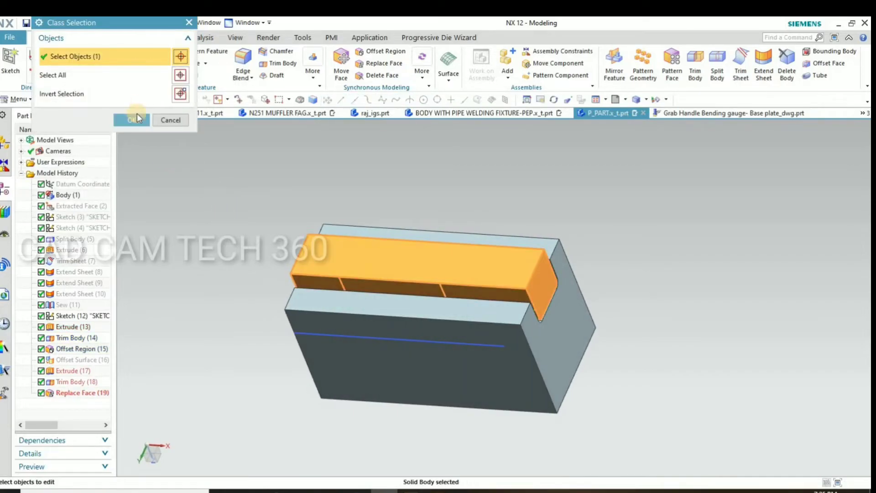
click(133, 120)
click(151, 80)
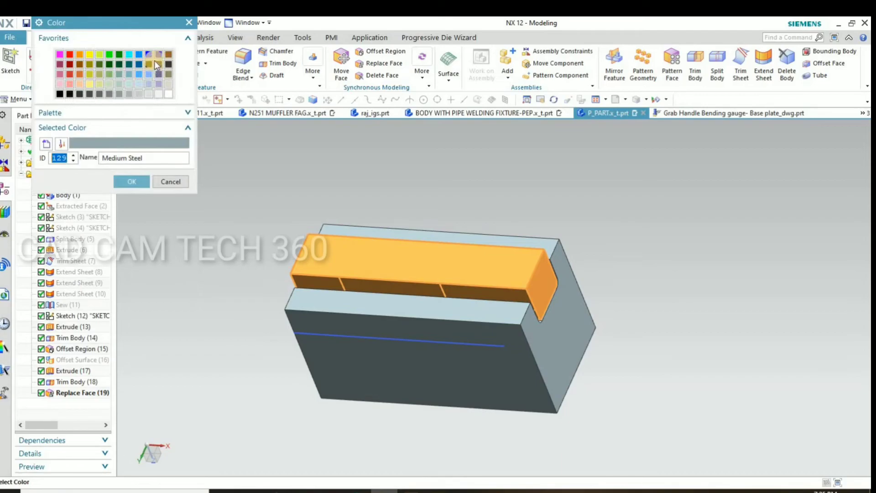
text(125)
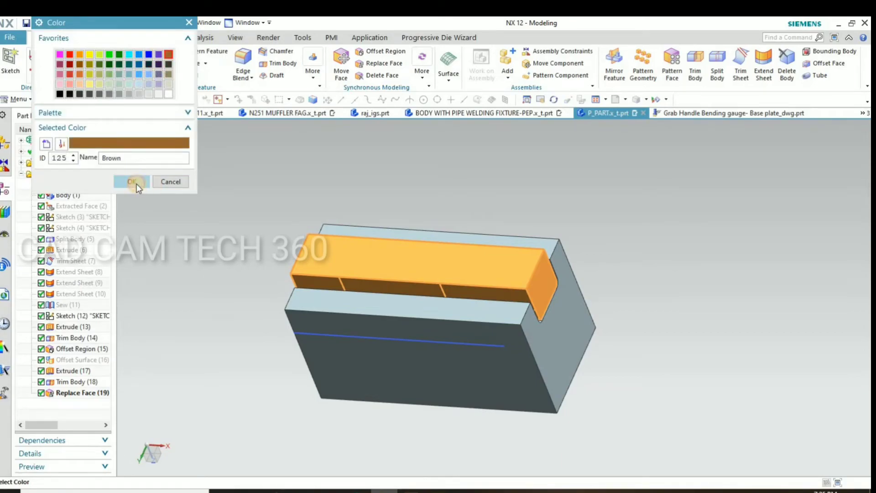
click(137, 182)
click(132, 331)
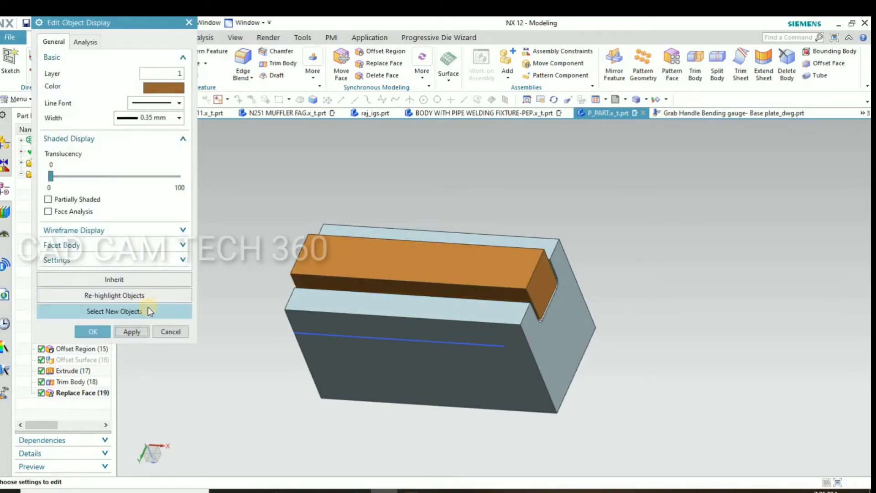
- Colour the die block khaki
click(128, 312)
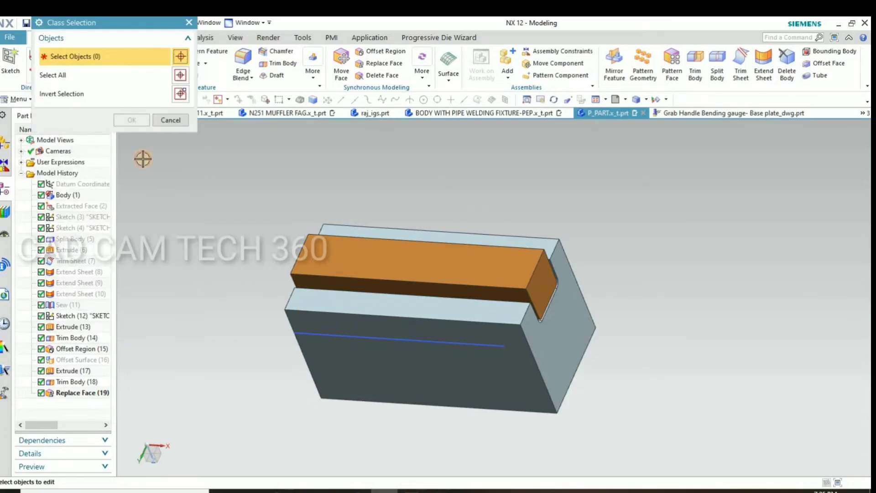
click(347, 361)
click(131, 120)
click(163, 88)
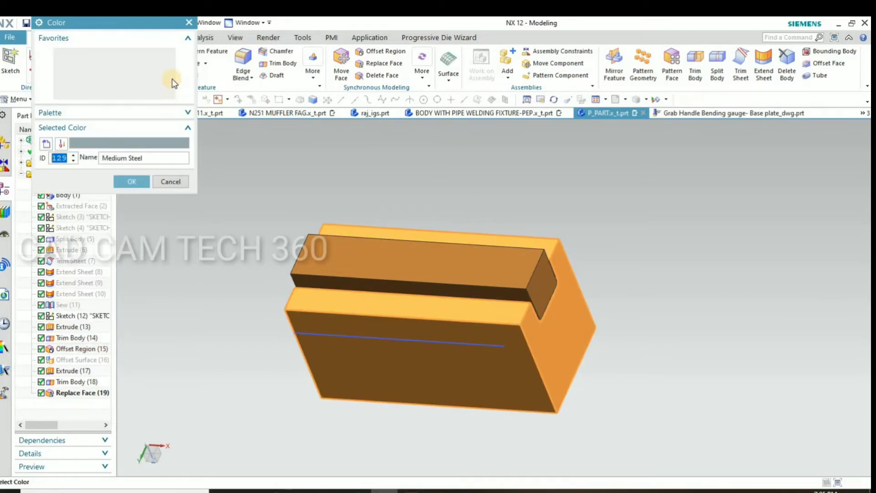
click(137, 180)
click(93, 331)
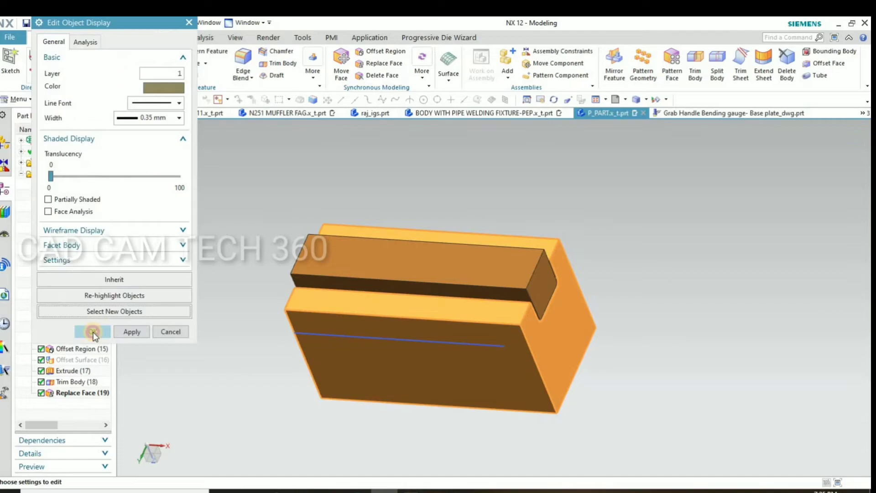
click(94, 329)
click(82, 316)
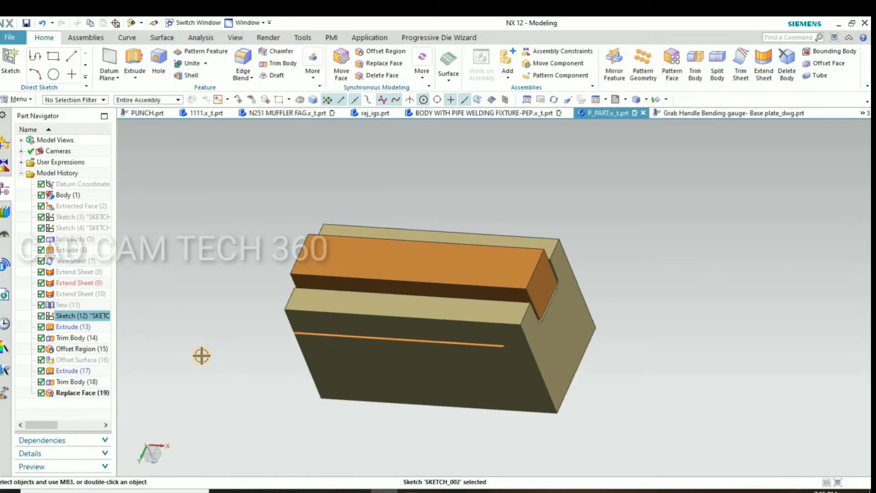
key(Escape)
mouse_move(274, 307)
middle_down()
mouse_move(294, 309)
mouse_move(196, 350)
mouse_move(230, 326)
mouse_move(217, 348)
mouse_move(390, 246)
middle_up()
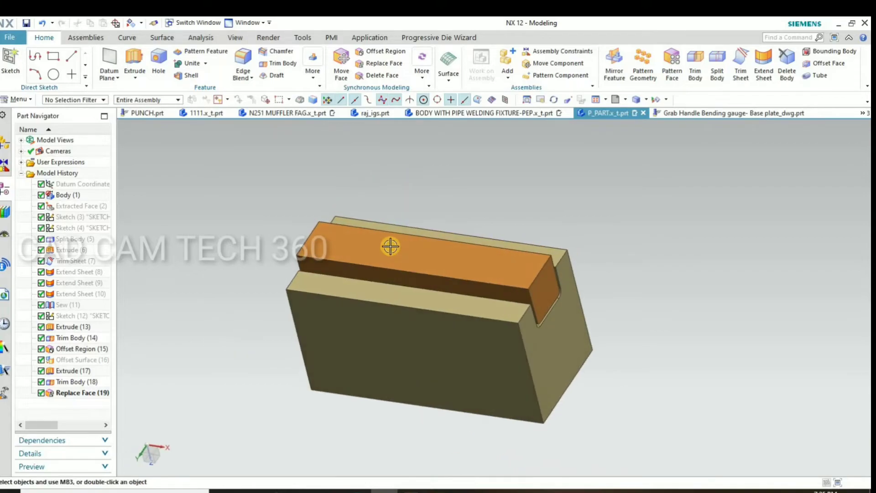
- Hide the brown punch to expose the die cavity
key(ctrl+b)
click(387, 248)
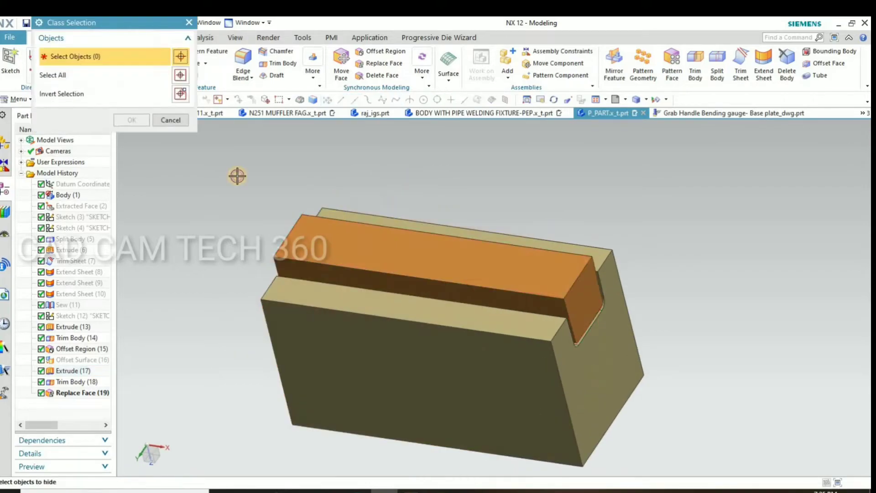
middle_click(193, 228)
mouse_move(194, 228)
middle_down()
mouse_move(196, 300)
mouse_move(230, 229)
mouse_move(219, 237)
middle_up()
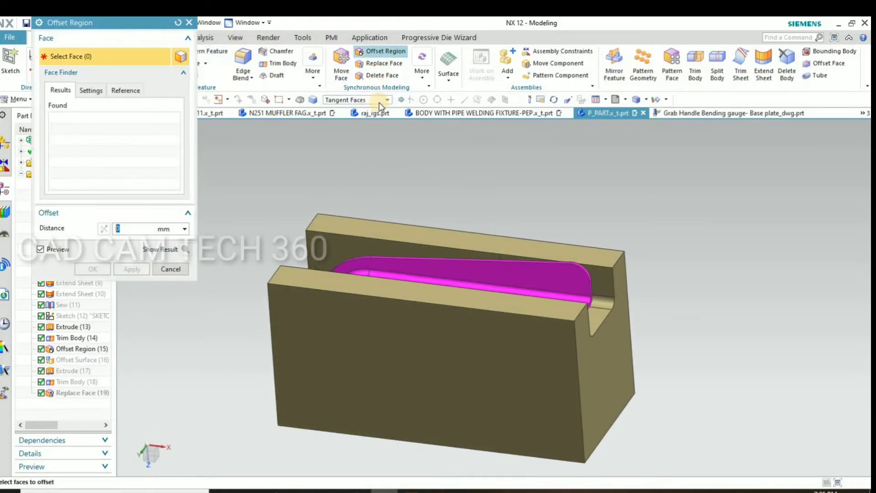
- Offset the die's four top faces upward by 5 mm
click(327, 231)
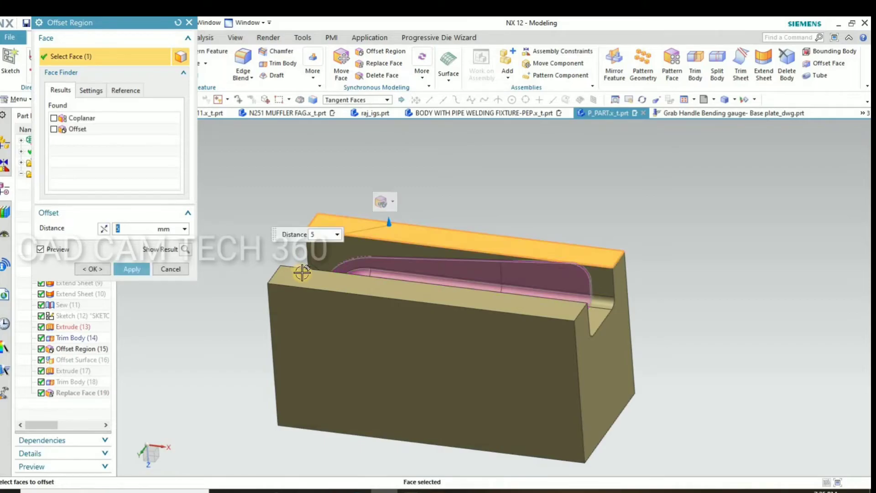
click(280, 273)
mouse_move(238, 288)
middle_down()
mouse_move(235, 313)
mouse_move(231, 297)
mouse_move(329, 319)
middle_up()
click(377, 231)
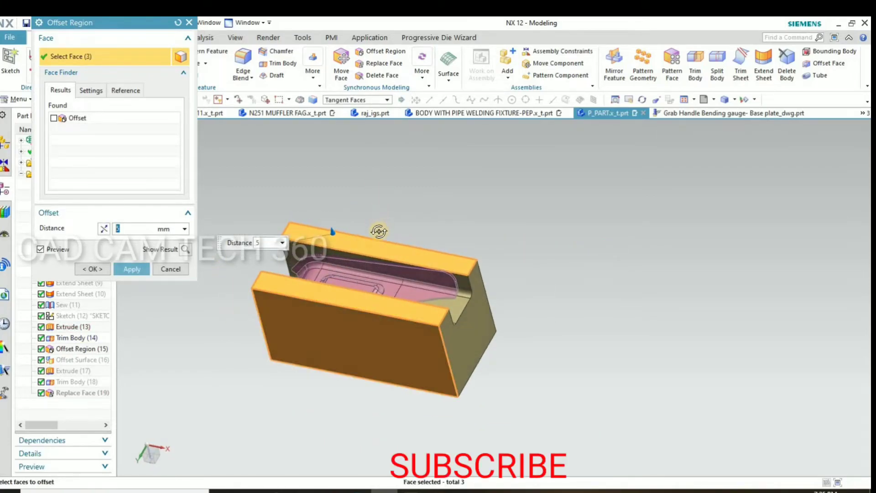
middle_drag(377, 233, 377, 246)
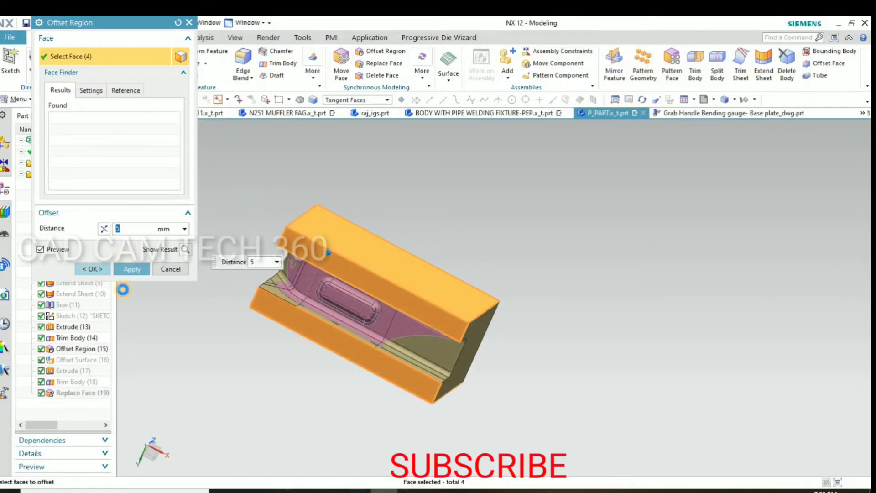
click(93, 269)
mouse_move(239, 352)
middle_down()
mouse_move(268, 333)
mouse_move(254, 327)
mouse_move(256, 305)
middle_up()
- Round the upper back cavity edge with a 3 mm edge blend
click(243, 57)
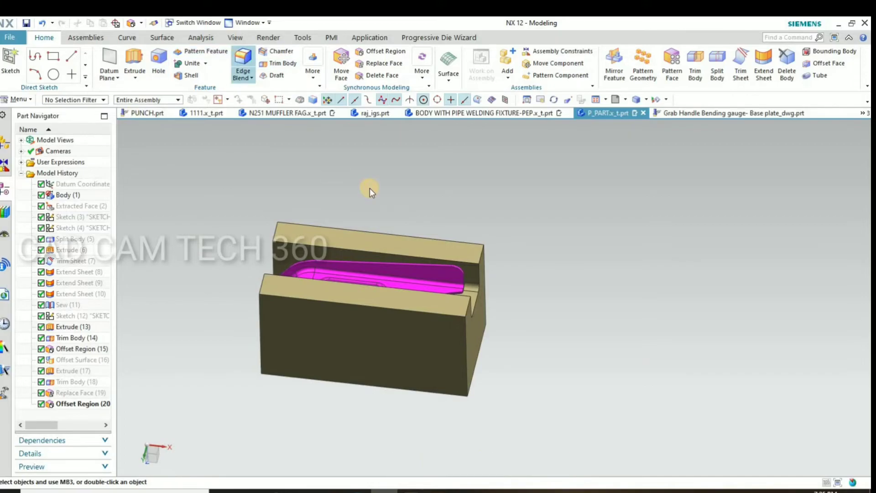
text(3)
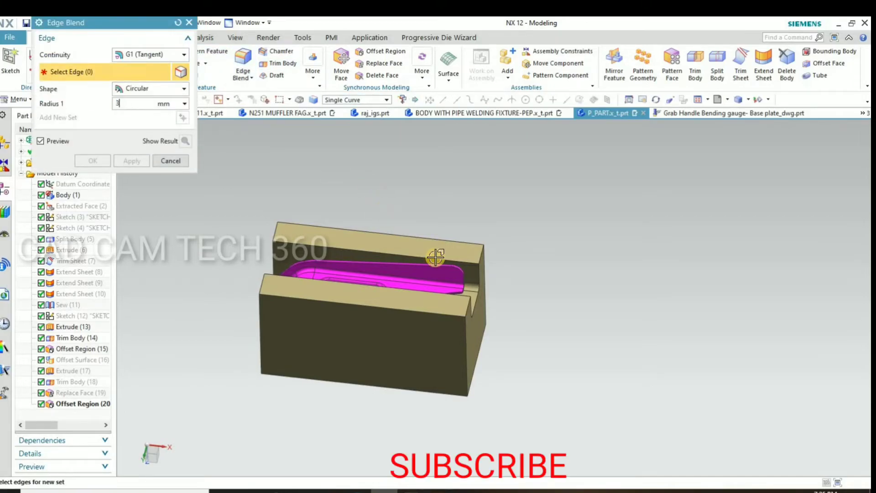
scroll(475, 249, up, 3)
click(478, 253)
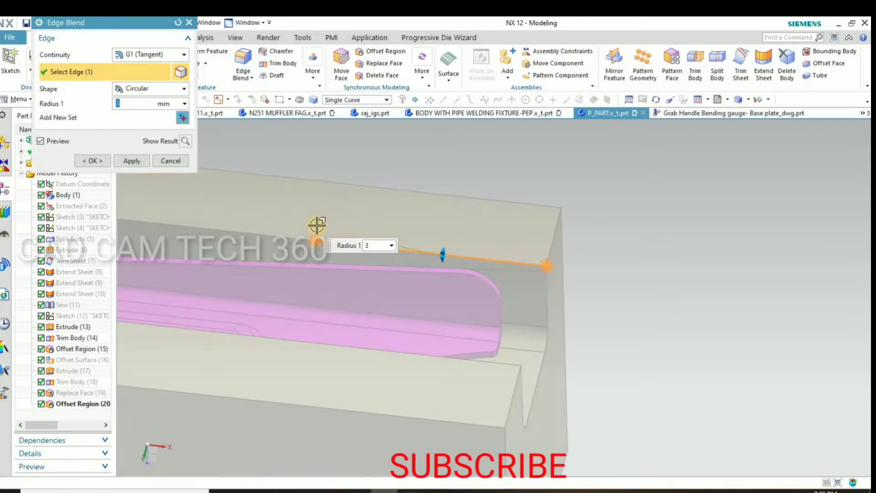
scroll(254, 220, down, 2)
click(132, 161)
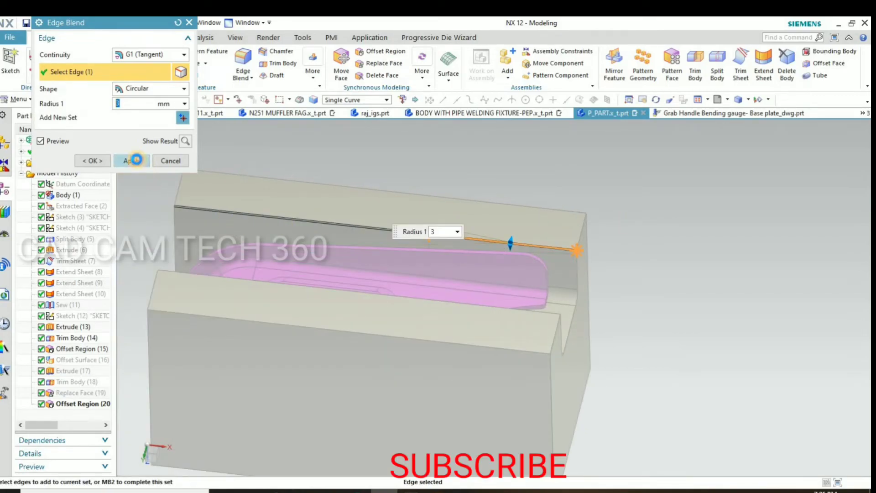
- Round the front ledge edge with a 3 mm blend as well
scroll(374, 290, down, 2)
middle_drag(374, 289, 369, 307)
scroll(434, 289, up, 3)
click(432, 293)
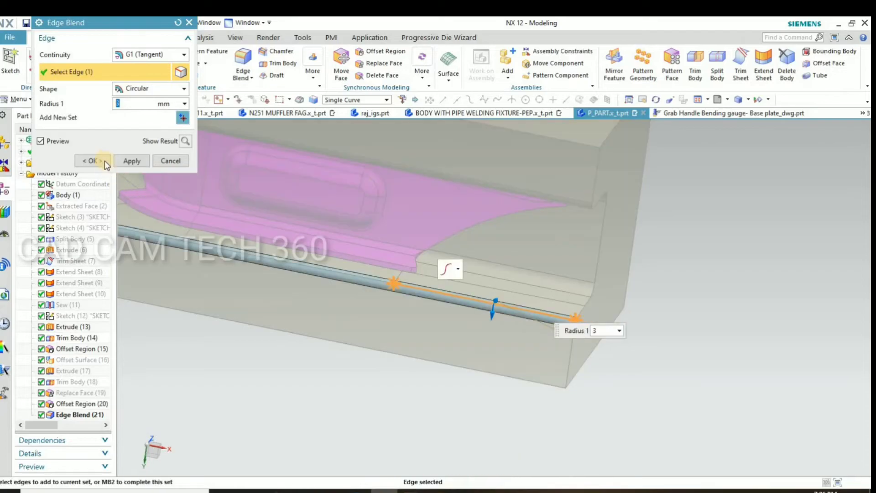
click(90, 159)
scroll(405, 307, down, 3)
mouse_move(294, 290)
middle_down()
mouse_move(315, 274)
mouse_move(338, 289)
mouse_move(298, 323)
mouse_move(287, 302)
mouse_move(300, 309)
mouse_move(349, 297)
mouse_move(280, 293)
mouse_move(230, 279)
middle_up()
- Review the list of hidden bodies without showing any of them
key(ctrl+shift+k)
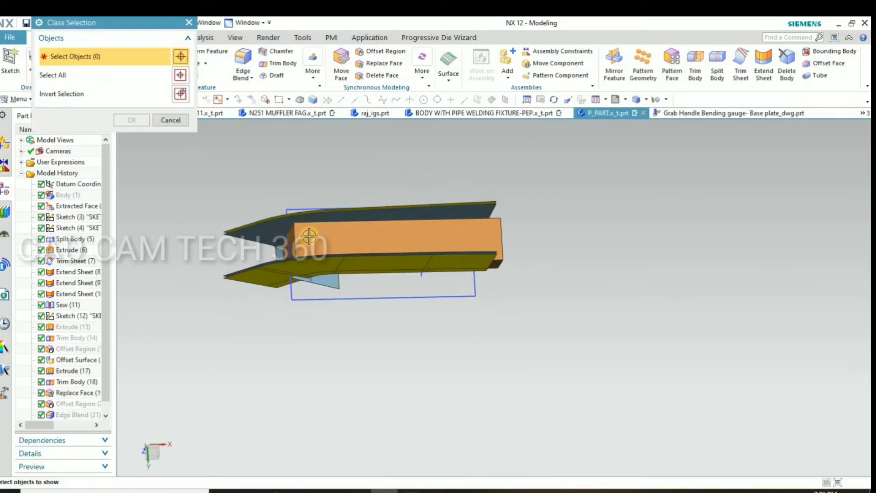
click(170, 120)
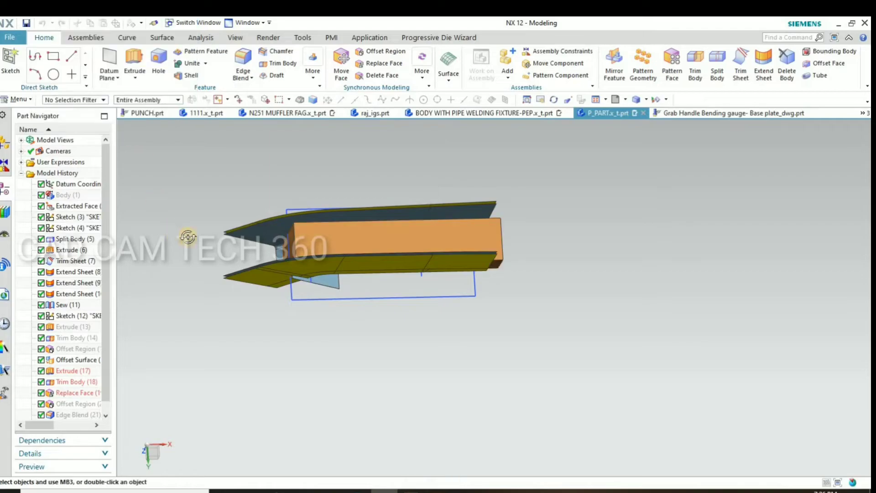
middle_drag(274, 214, 290, 227)
- Hide the olive die block, leaving the punch and magenta part visible
click(290, 228)
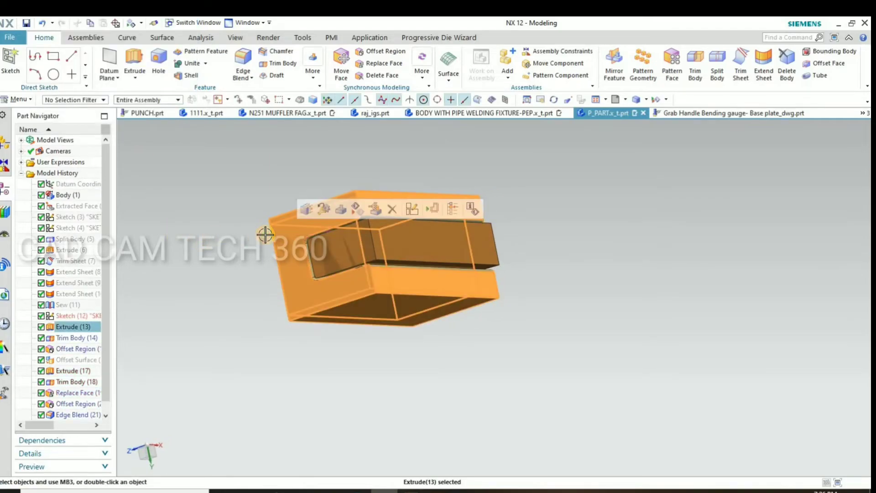
key(ctrl+b)
mouse_move(283, 274)
middle_down()
mouse_move(364, 234)
mouse_move(385, 239)
mouse_move(368, 251)
mouse_move(357, 239)
mouse_move(372, 255)
mouse_move(369, 281)
mouse_move(366, 253)
mouse_move(508, 221)
middle_up()
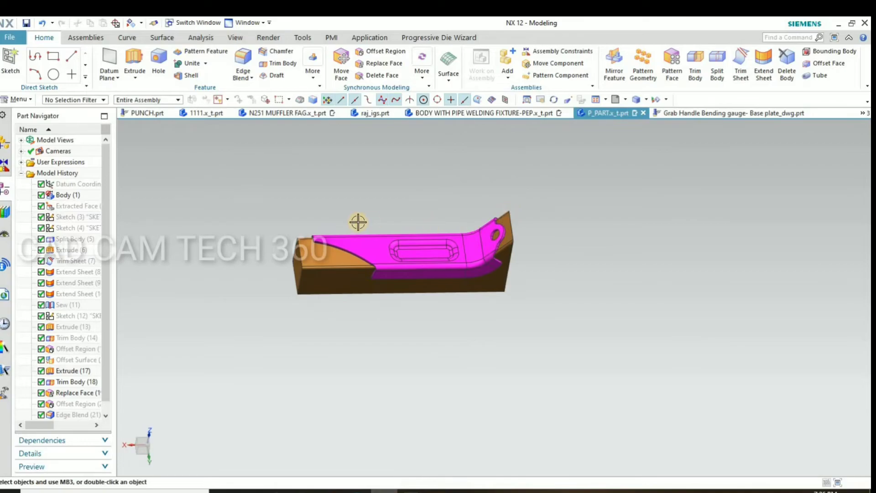
scroll(381, 209, up, 3)
scroll(431, 214, up, 3)
mouse_move(430, 213)
middle_down()
mouse_move(438, 233)
mouse_move(420, 207)
middle_up()
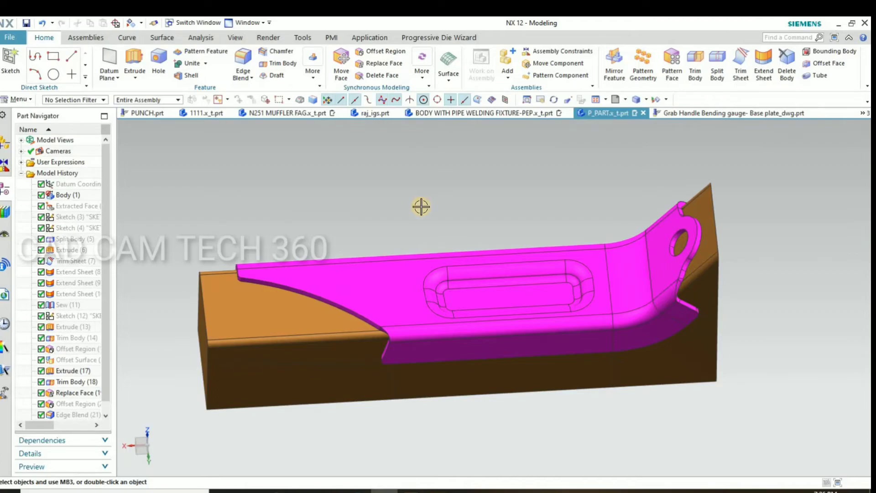
key(ctrl+b)
- Hide the magenta part briefly, undo it, and view the punch from the side
click(231, 163)
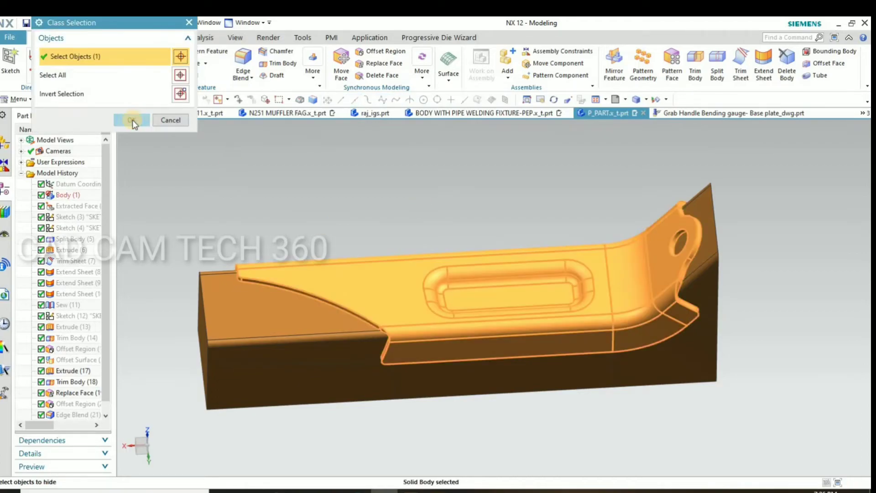
middle_click(219, 178)
mouse_move(395, 184)
middle_down()
mouse_move(382, 184)
mouse_move(383, 254)
mouse_move(382, 183)
middle_up()
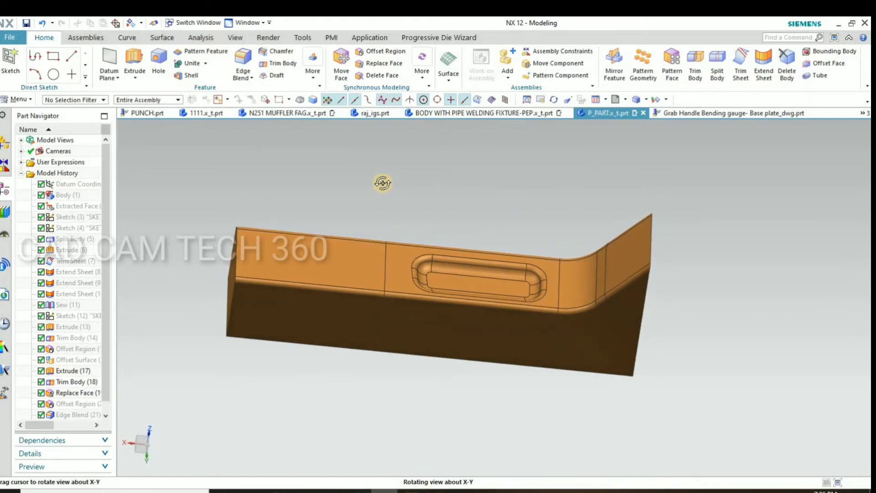
key(ctrl+z)
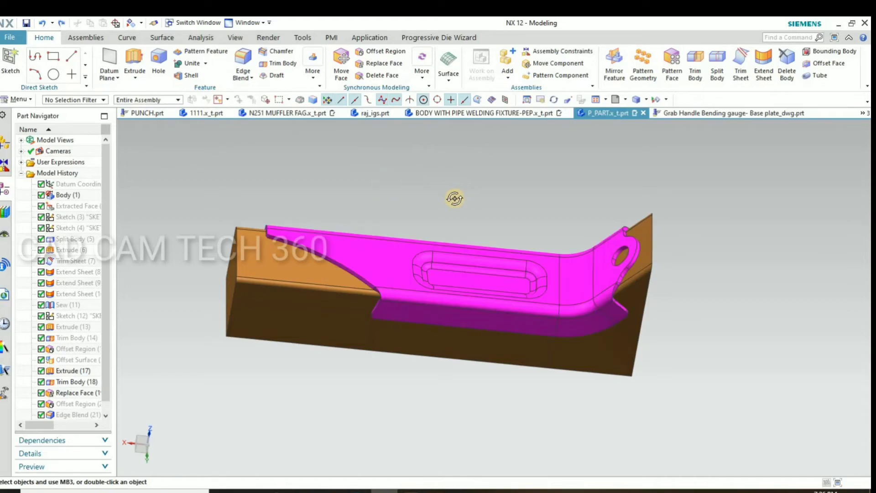
middle_drag(454, 198, 448, 162)
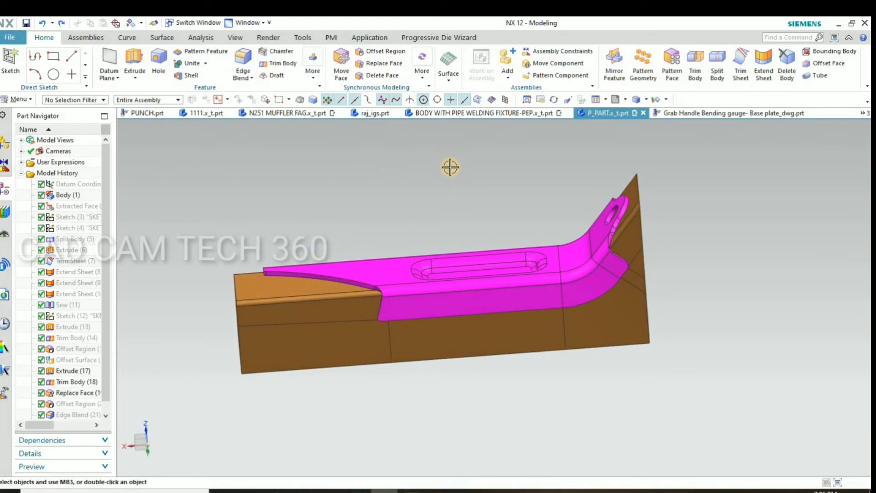
key(F8)
scroll(616, 187, up, 2)
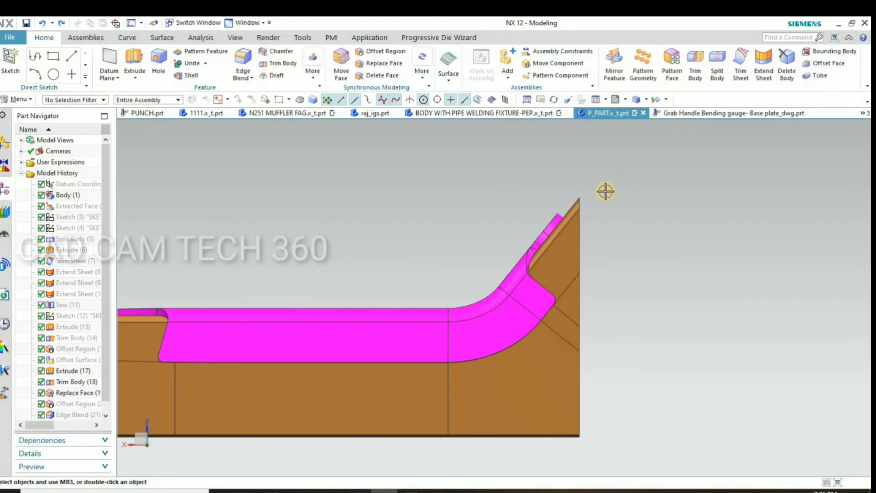
scroll(520, 172, down, 2)
mouse_move(528, 228)
middle_down()
mouse_move(543, 294)
mouse_move(543, 263)
middle_up()
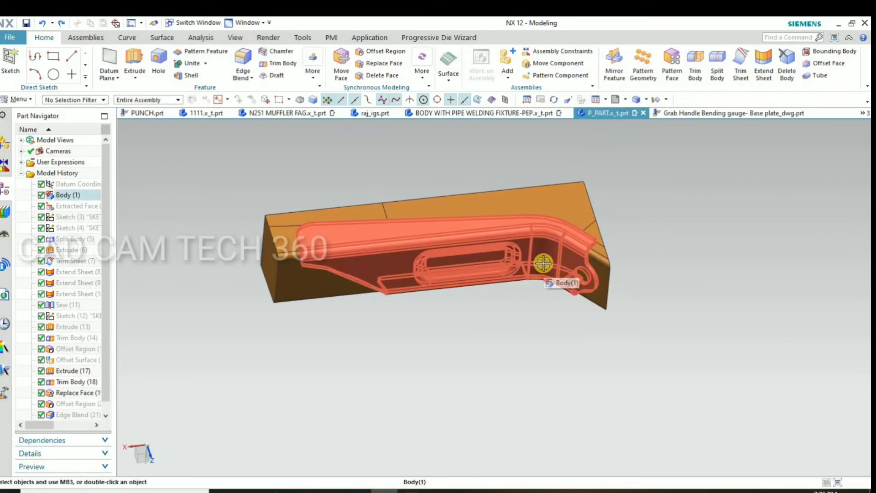
- Show the hidden die block again with the punch nested inside
key(ctrl+shift+k)
click(180, 75)
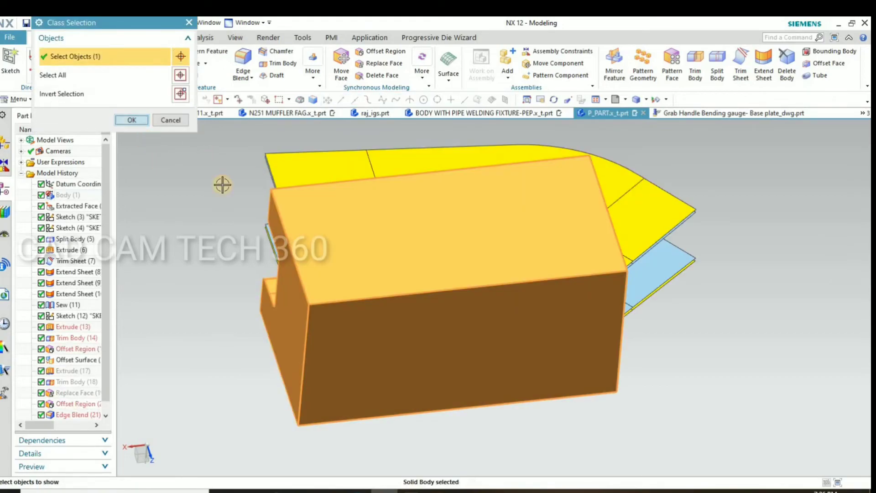
middle_click(222, 184)
mouse_move(802, 284)
middle_down()
mouse_move(739, 333)
mouse_move(782, 332)
middle_up()
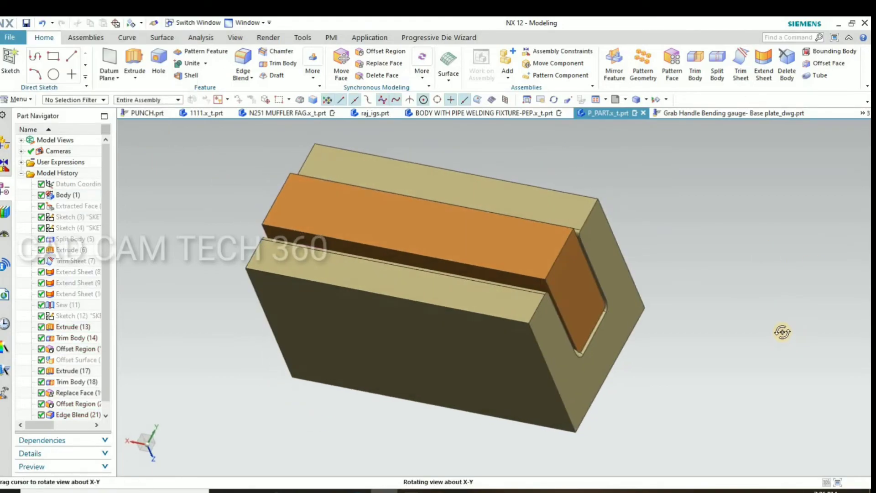
scroll(262, 375, down, 3)
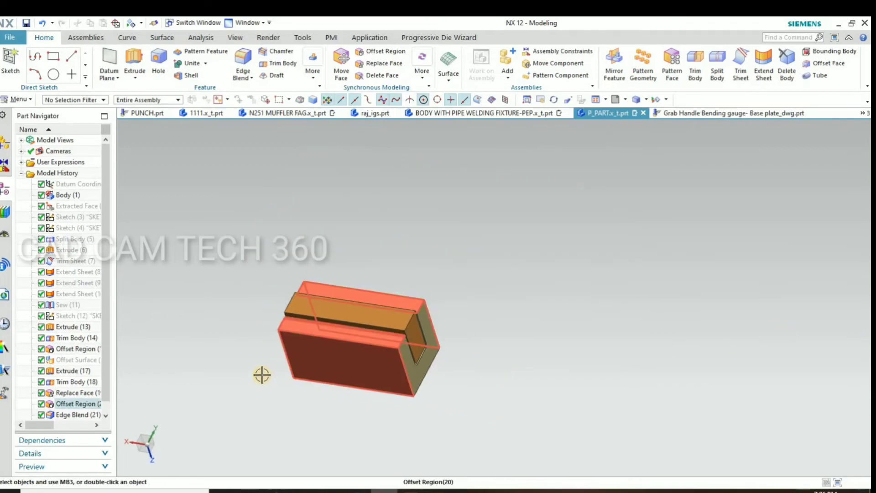
scroll(262, 375, up, 2)
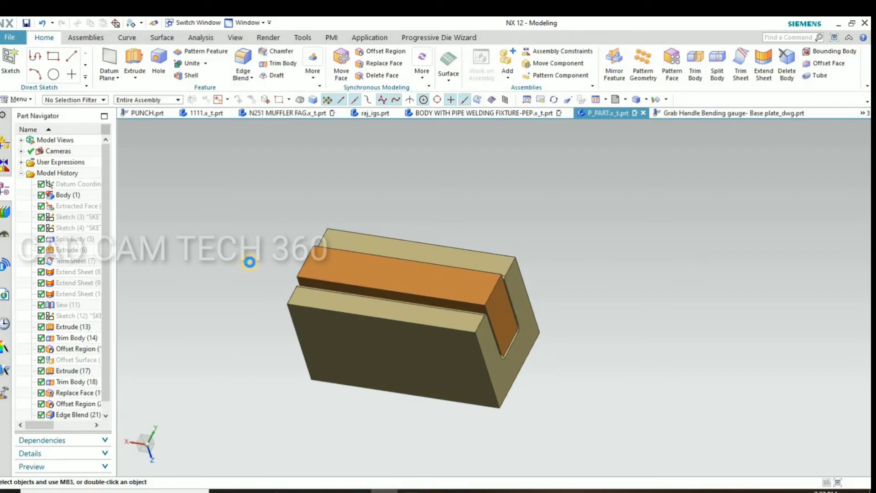
- Copy the brown punch in place using Move Object with Distance 0, keeping the original
key(ctrl+t)
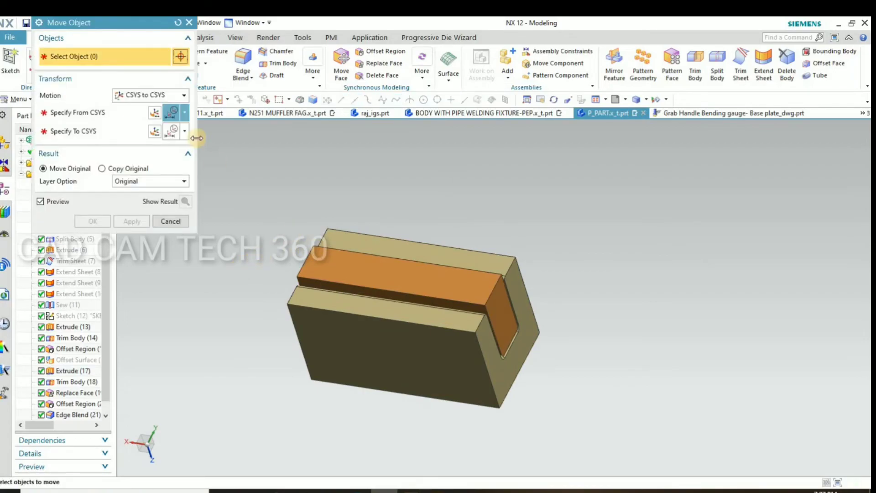
click(182, 95)
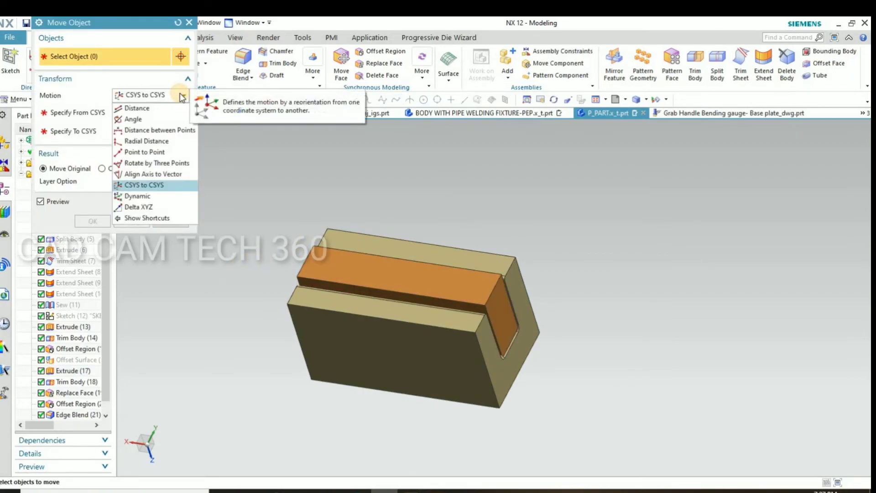
click(147, 110)
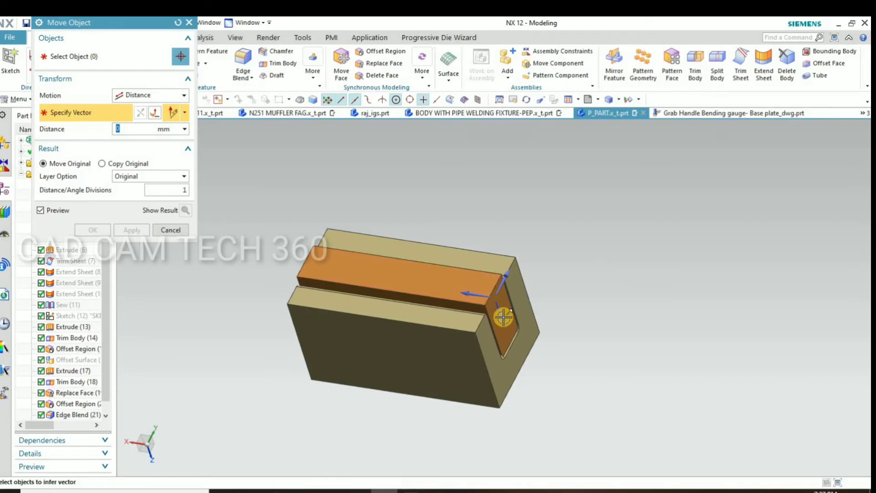
click(463, 290)
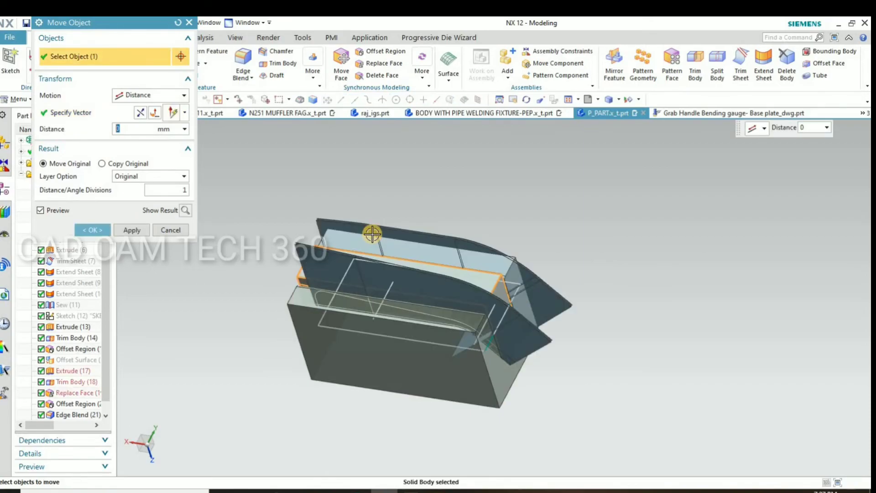
click(101, 163)
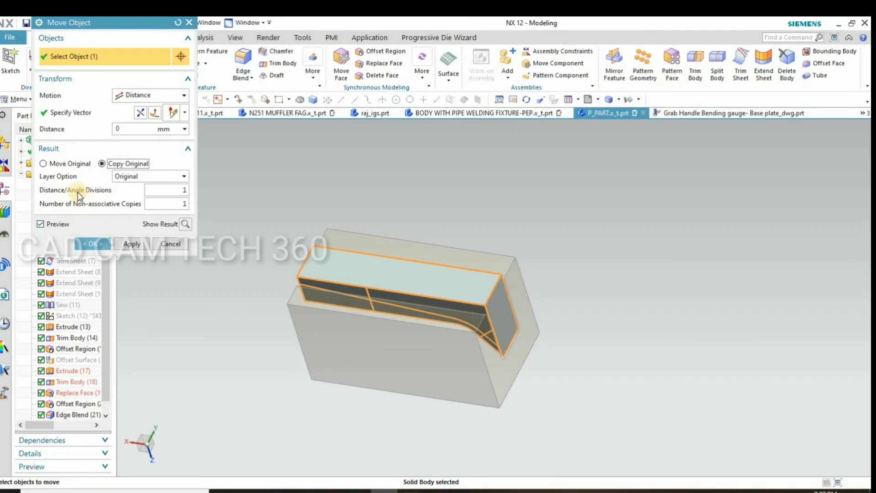
middle_click(292, 187)
click(285, 274)
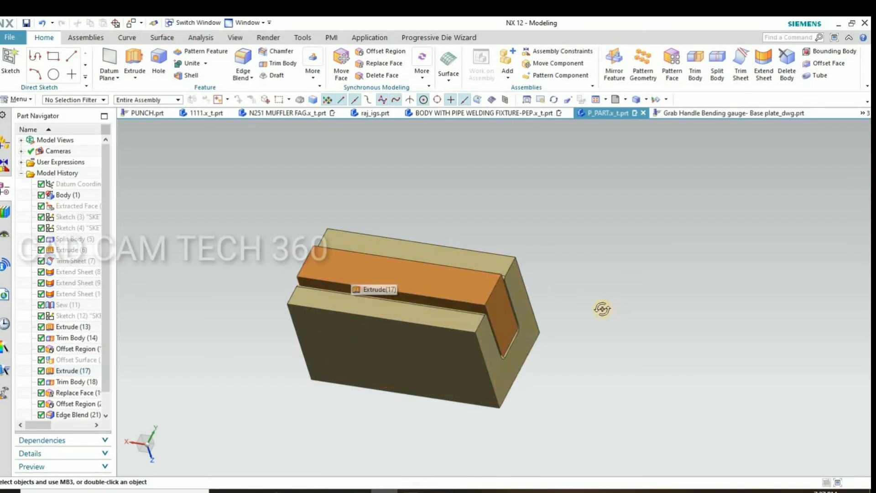
- Hide the brown punch, leaving the magenta part visible inside the khaki die
mouse_move(603, 309)
middle_down()
mouse_move(612, 314)
mouse_move(607, 307)
middle_up()
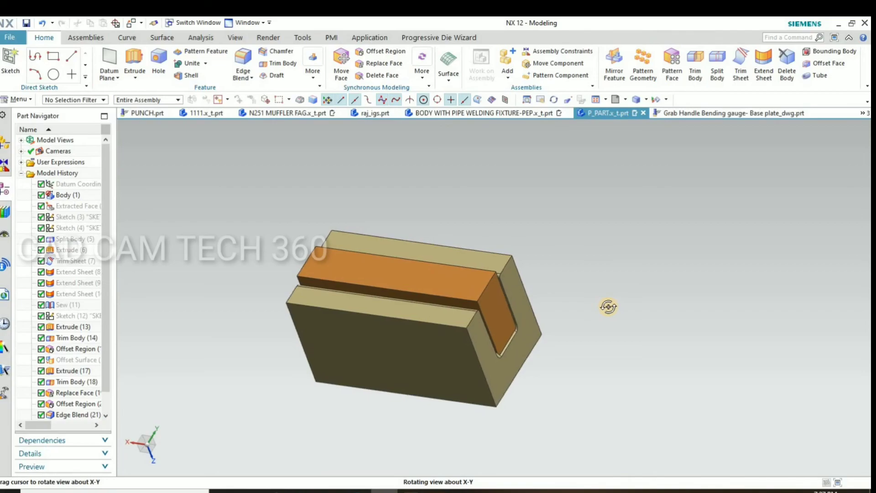
click(455, 289)
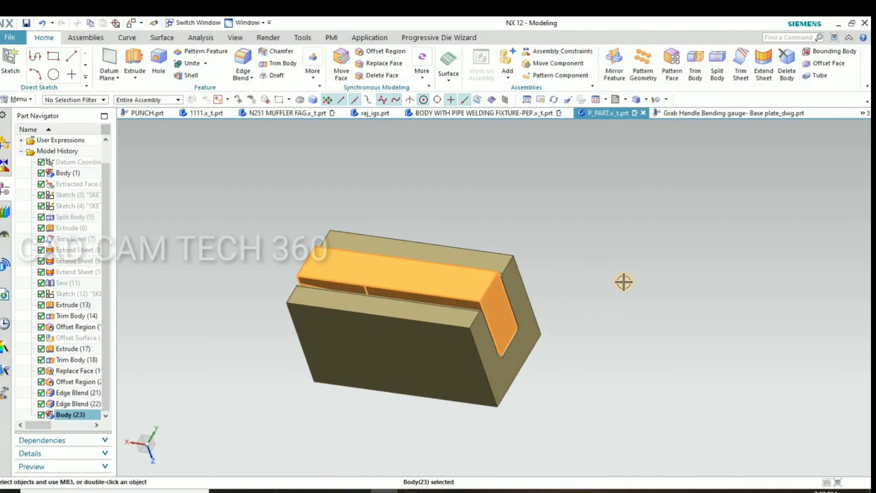
key(Escape)
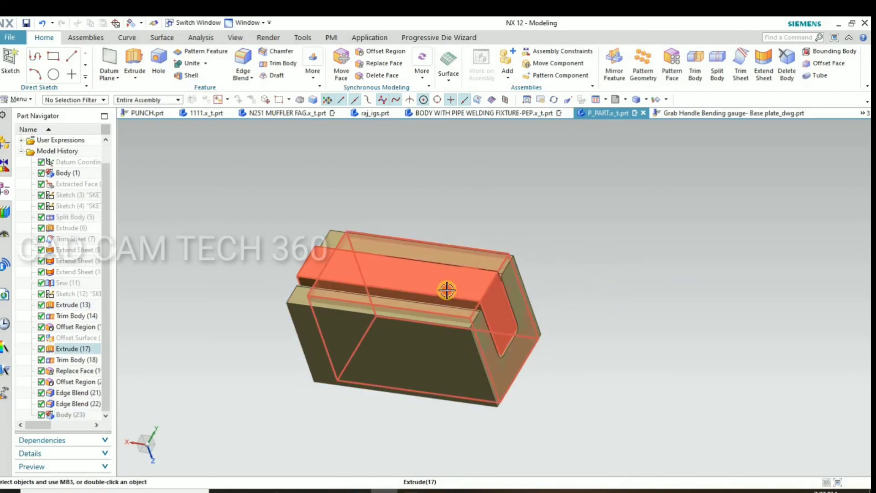
click(448, 290)
key(Escape)
key(ctrl+b)
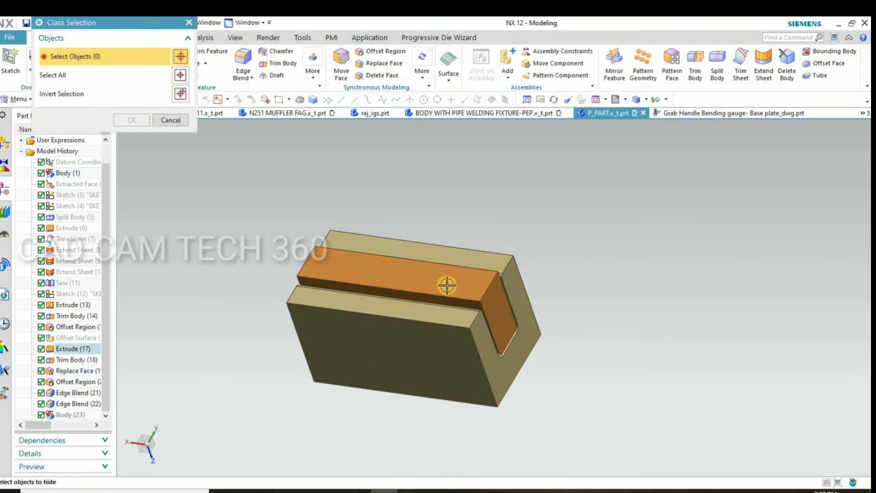
click(131, 119)
middle_drag(206, 270, 194, 278)
scroll(337, 371, up, 2)
scroll(225, 258, up, 2)
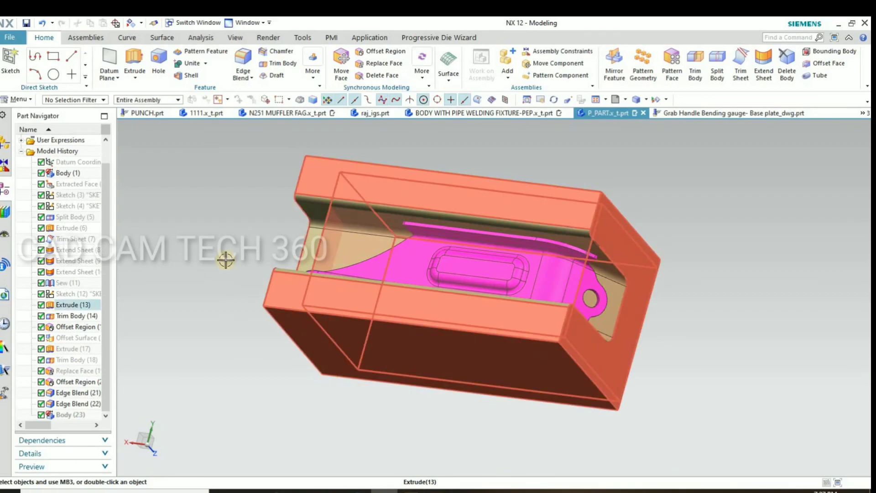
scroll(229, 223, up, 1)
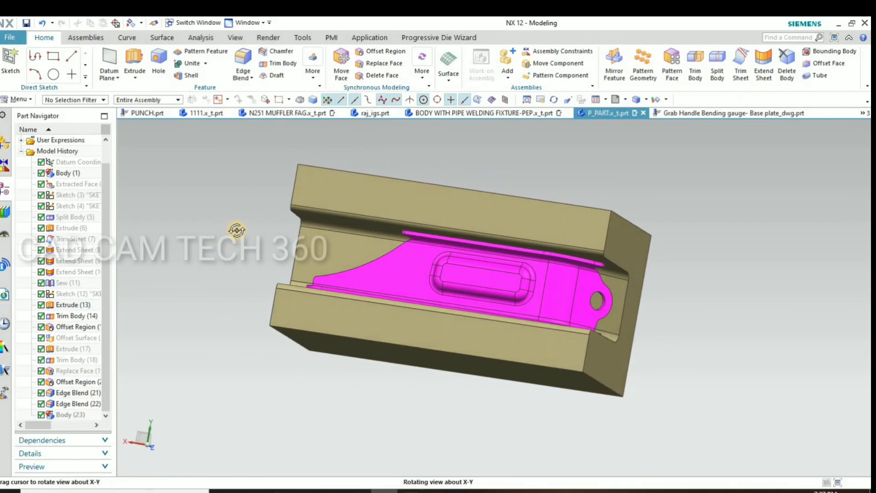